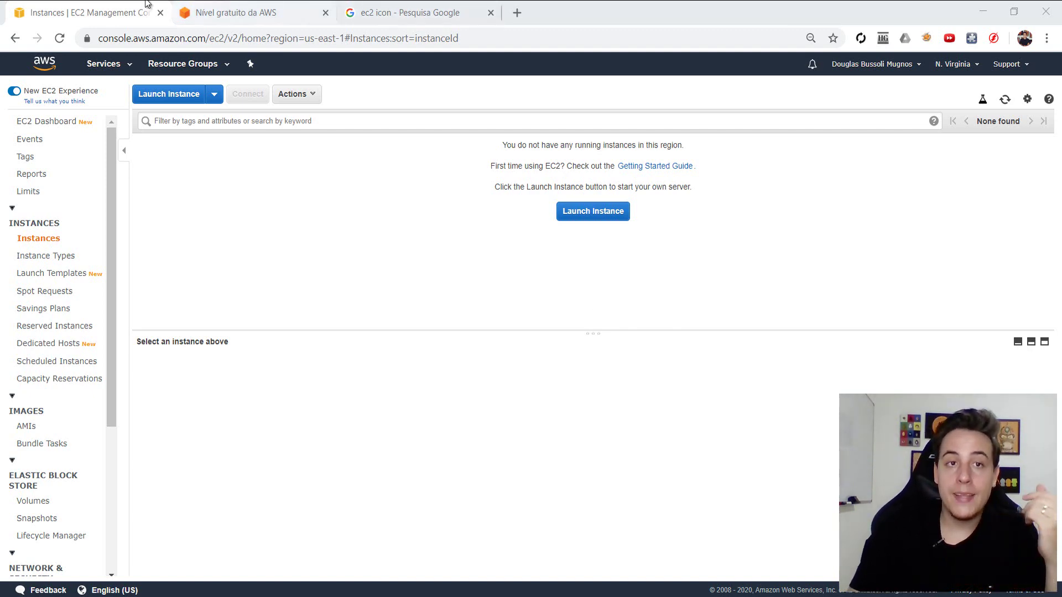
- Switch from the empty EC2 Instances list to the AWS Free Tier page
click(221, 14)
- Expand the Amazon EC2 free-tier entry and highlight its 750 hours per month allowance
click(194, 39)
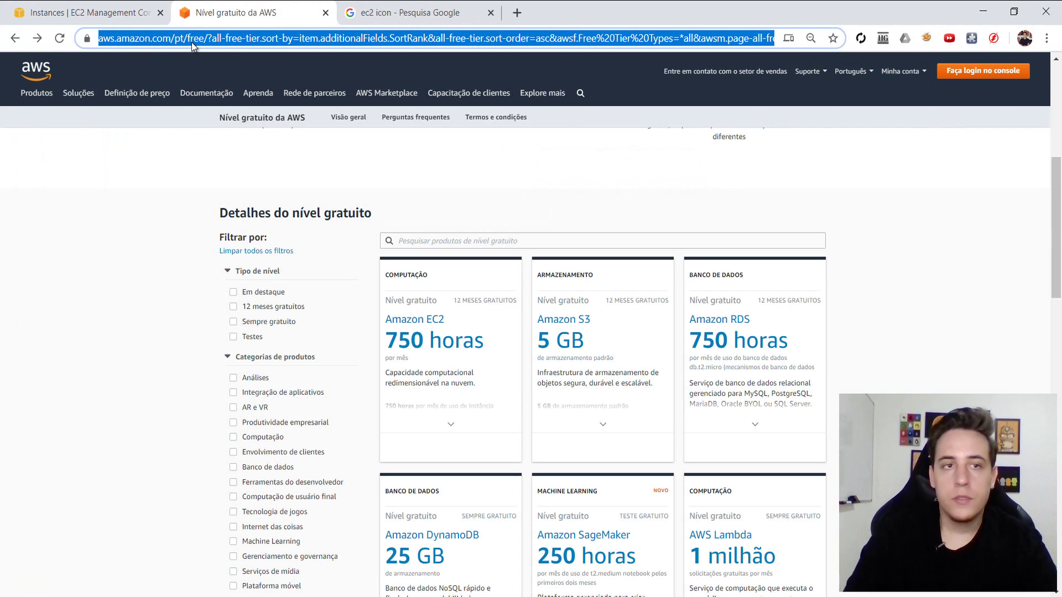
click(137, 294)
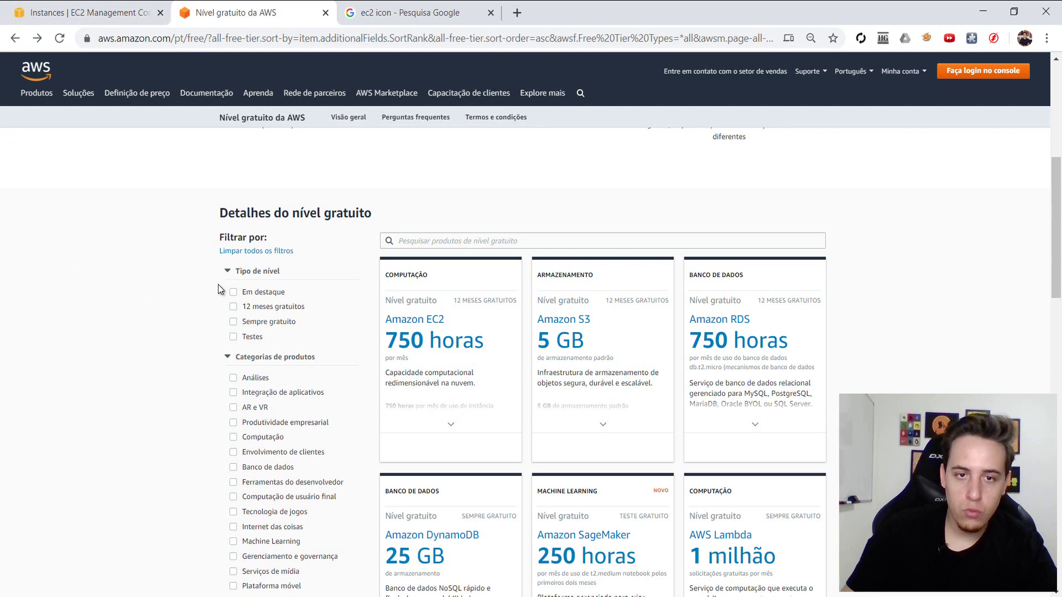
mouse_move(409, 329)
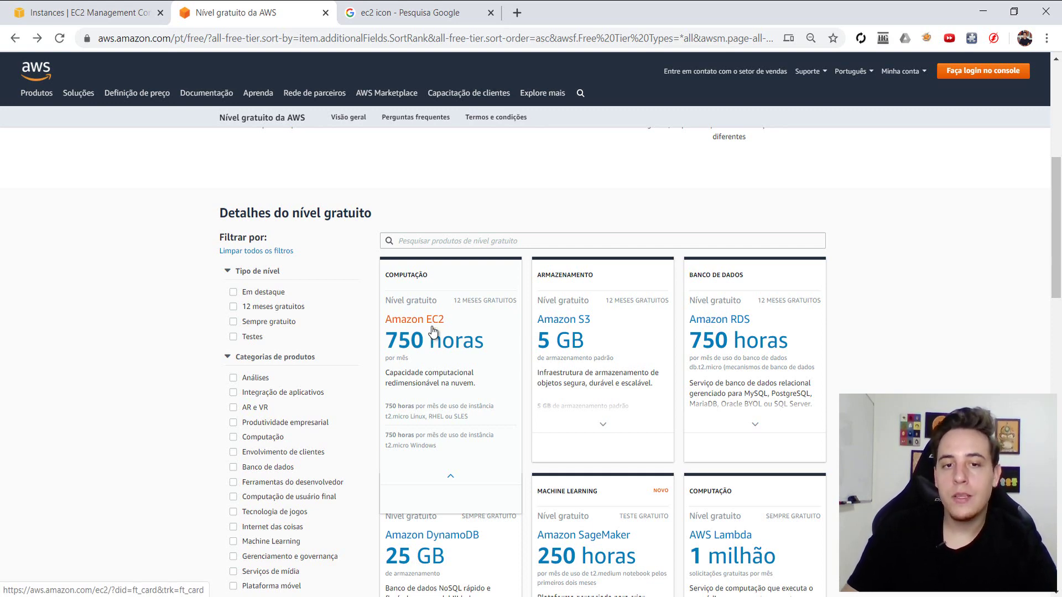
double_click(391, 408)
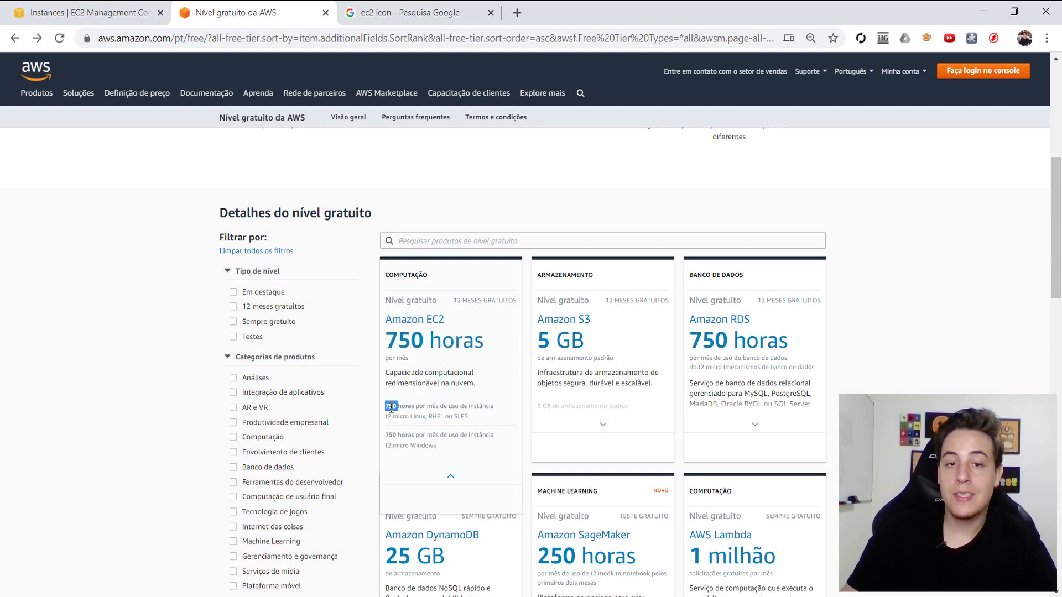
- Launch Windows Calculator through the Start search for calc
key(super)
text(calc)
key(Return)
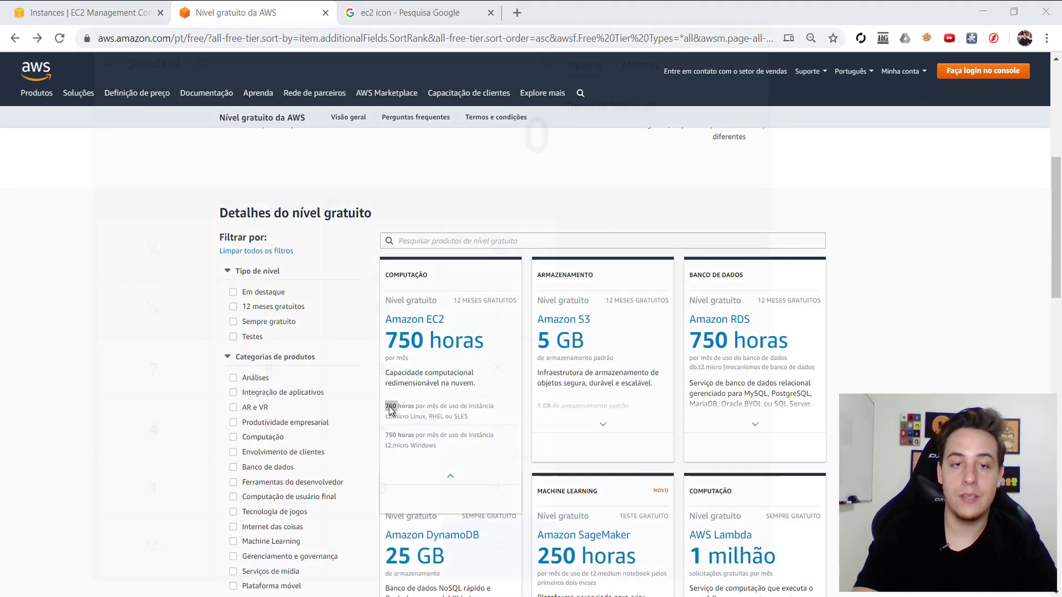
- Calculate 750 / 24 to convert the free-tier hours into 31.25 days
text(75)
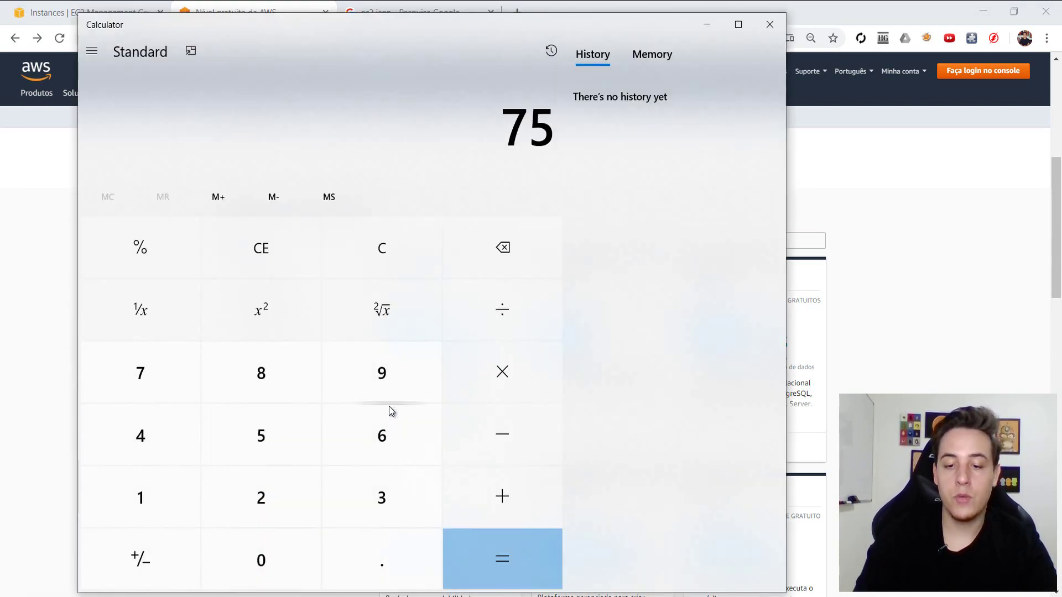
text(0/24)
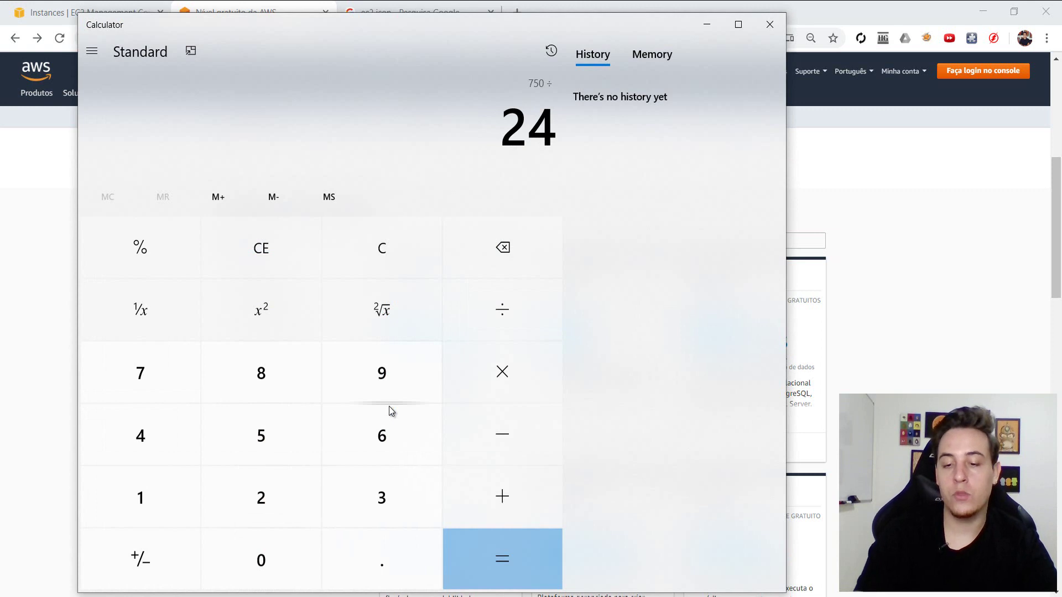
key(Return)
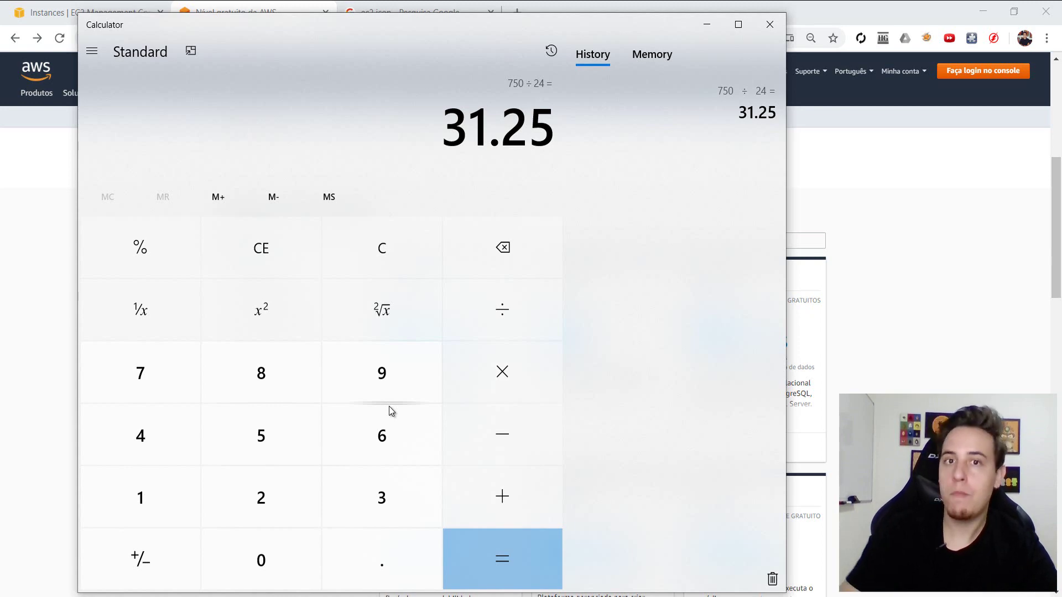
- Close Calculator to return to the AWS Free Tier page
click(769, 21)
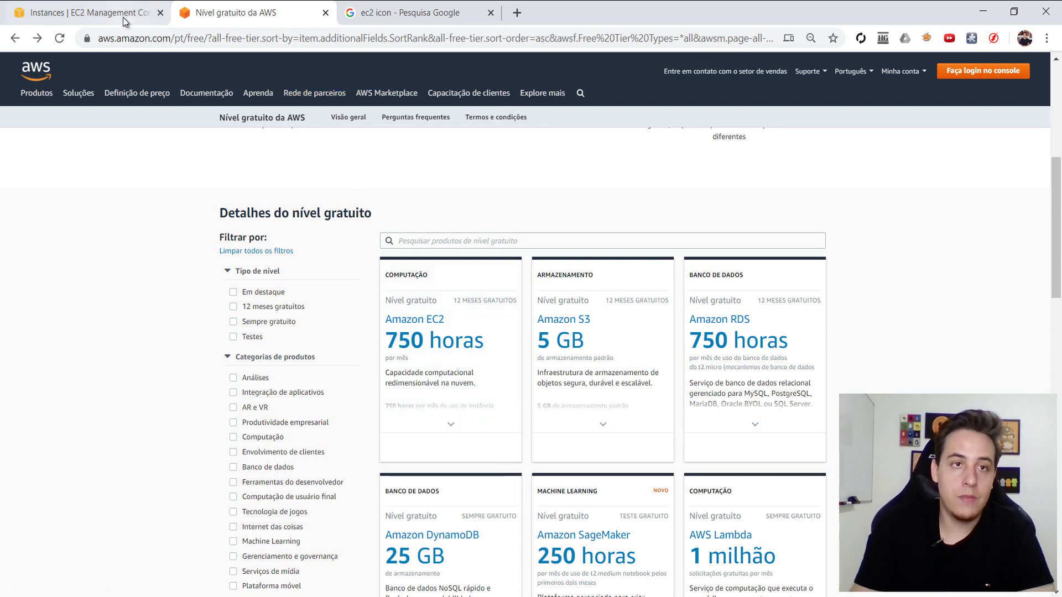
- Return to the EC2 Instances page and show the region list from the N. Virginia dropdown
click(81, 5)
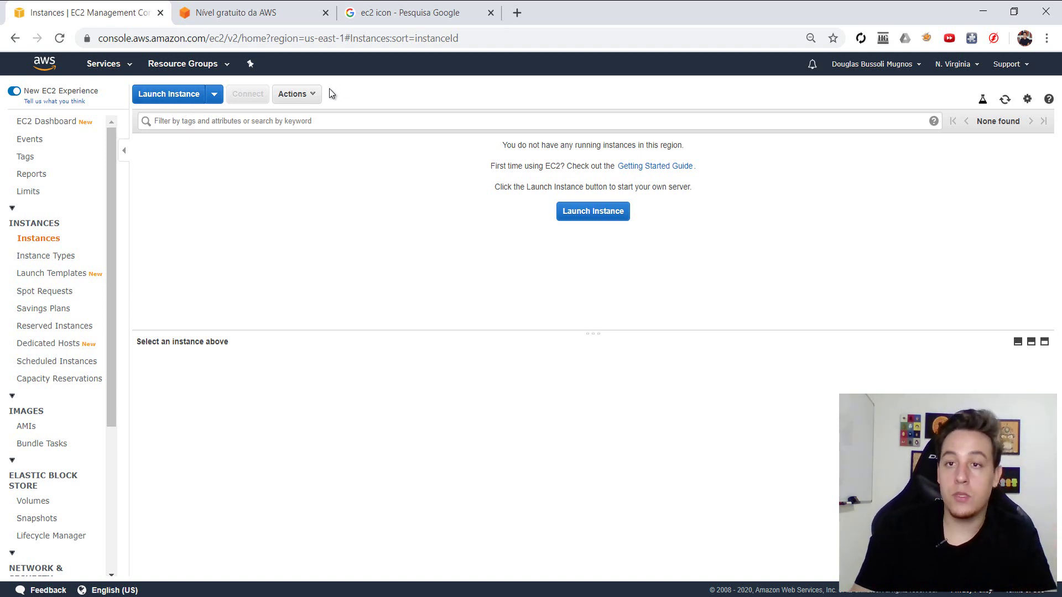
click(962, 66)
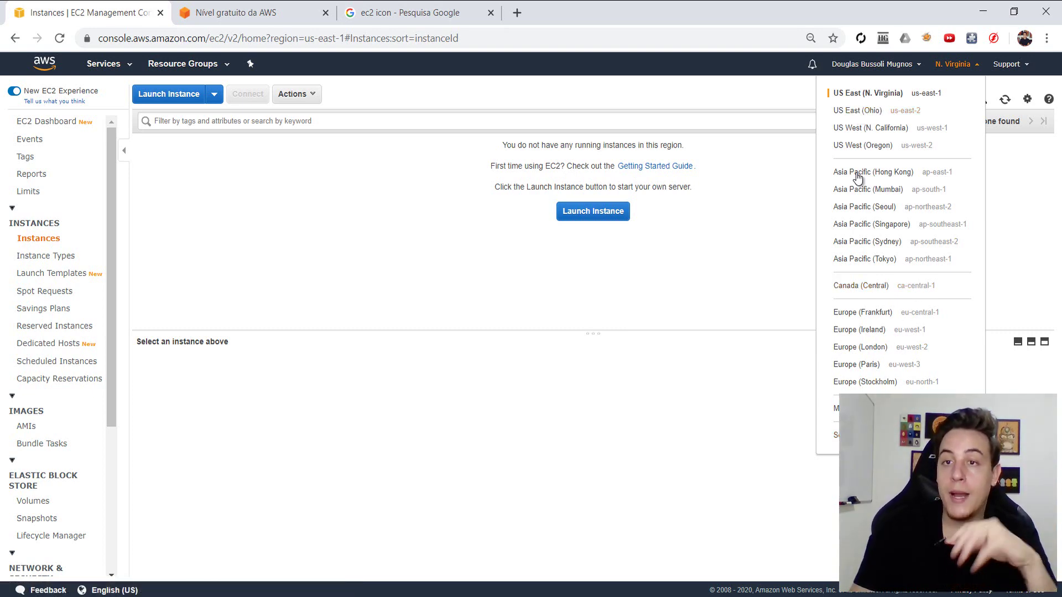
- Start the Launch Instance wizard and review the Red Hat Enterprise Linux 8 and SUSE AMIs
click(462, 99)
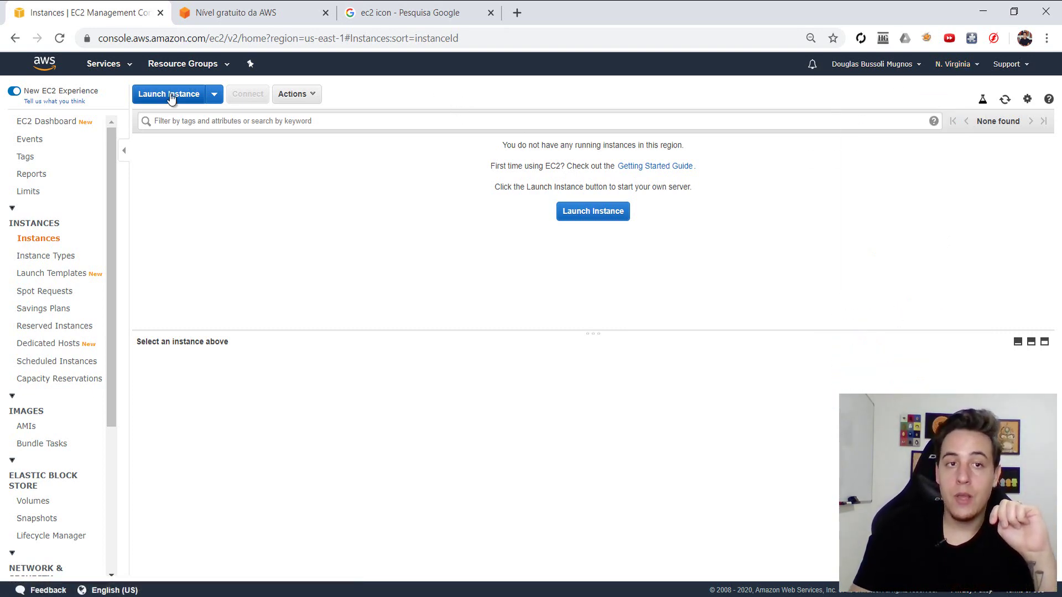
click(169, 96)
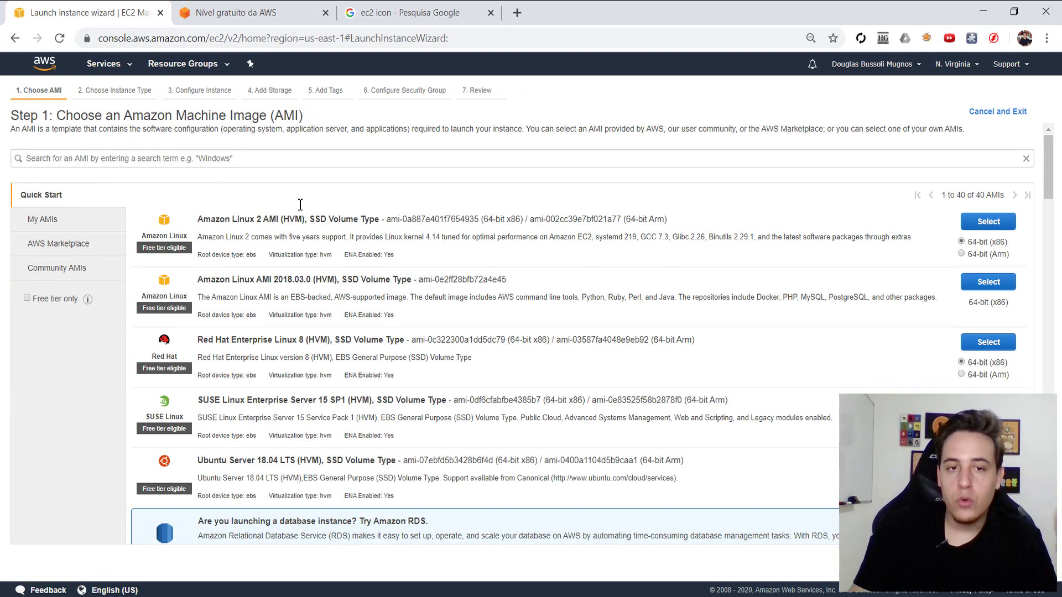
double_click(292, 342)
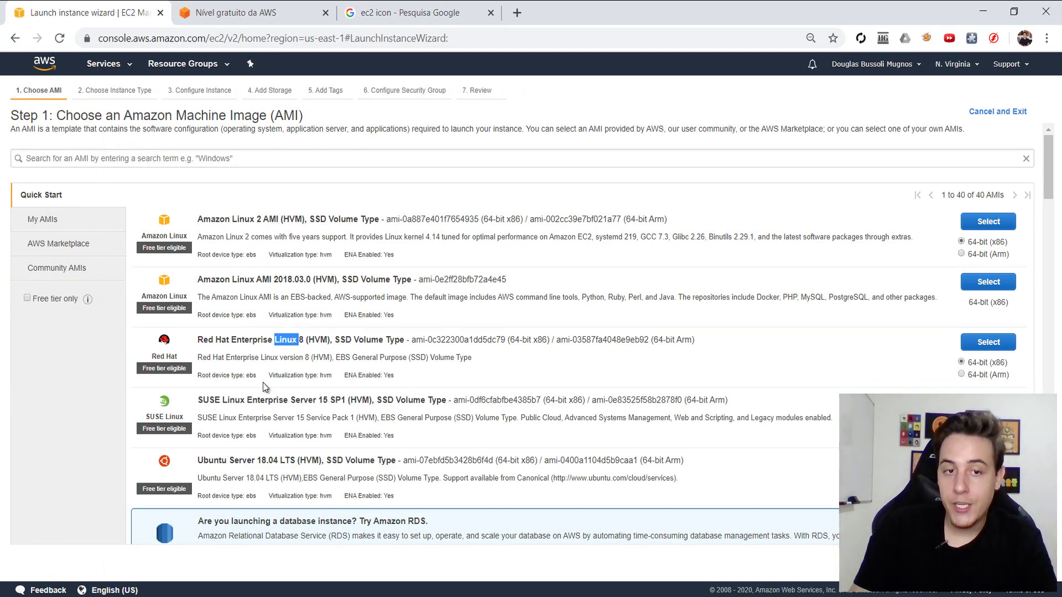
double_click(253, 401)
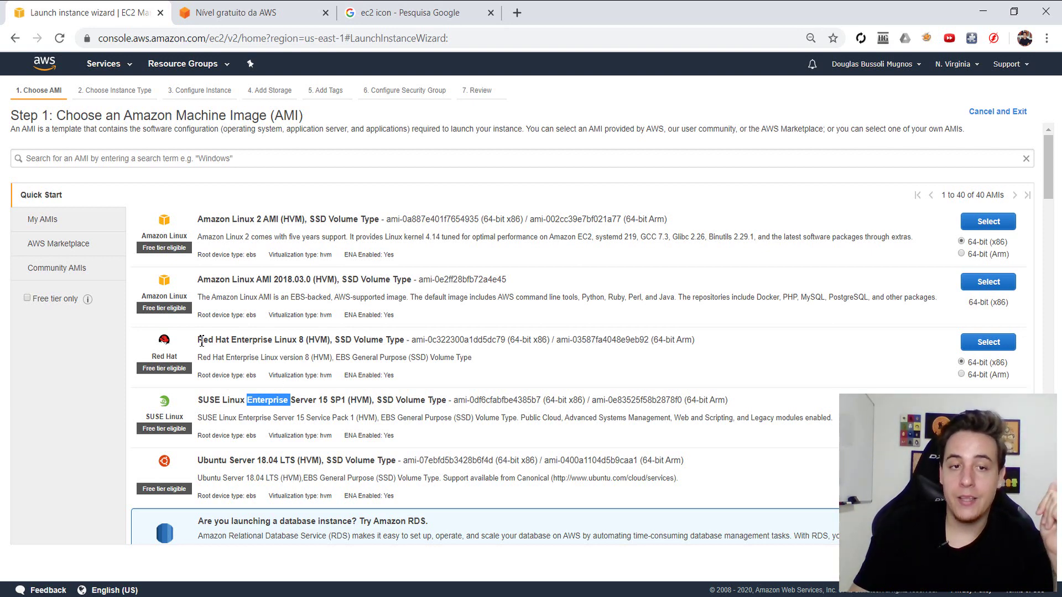
drag(199, 340, 310, 341)
click(293, 365)
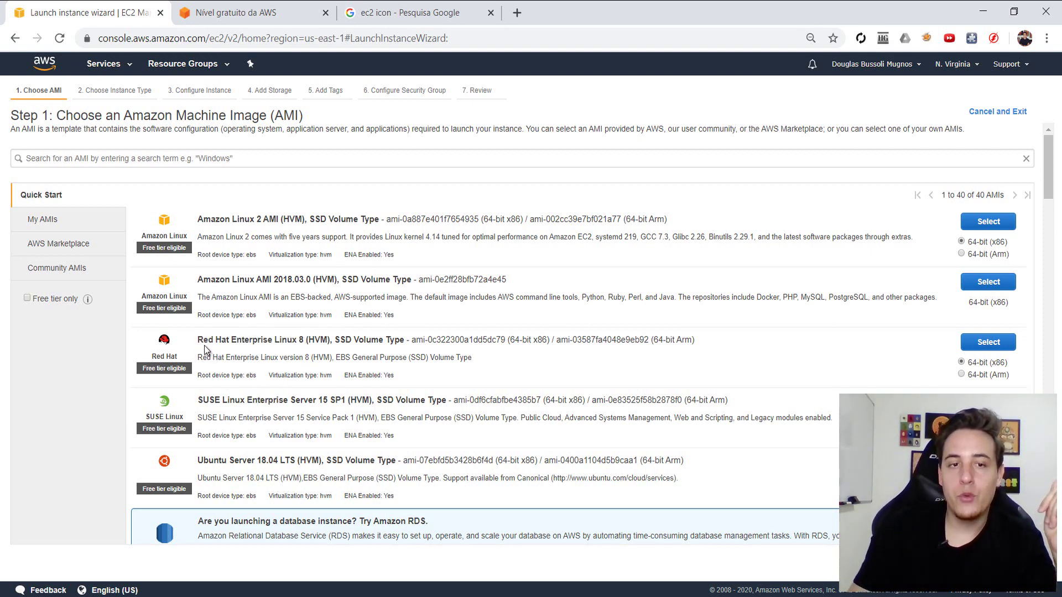
- Choose the Ubuntu Server AMI and the free-tier t2.micro type, reaching Step 3
double_click(211, 459)
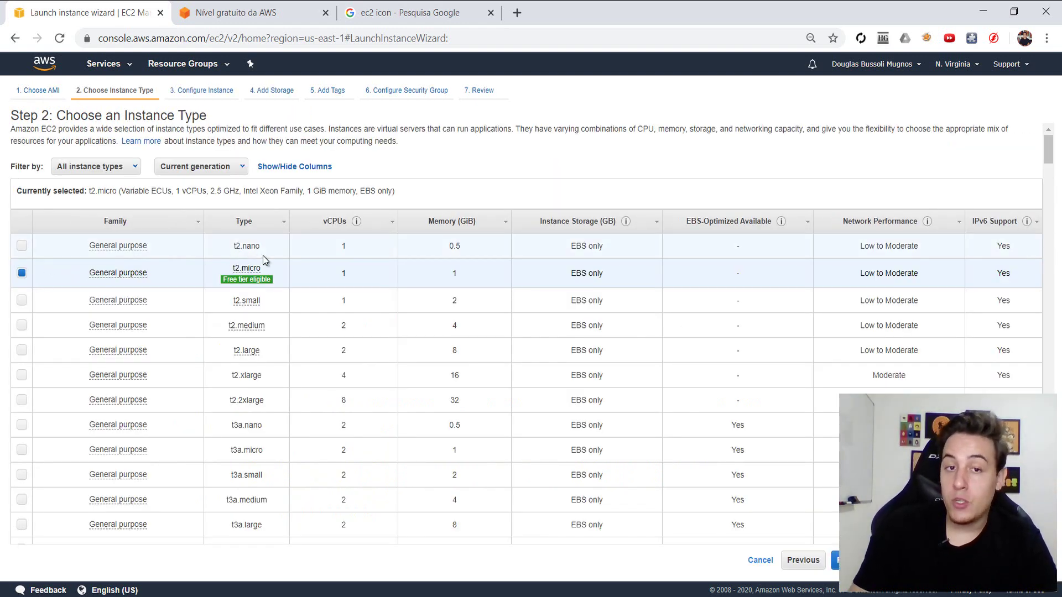
mouse_move(240, 286)
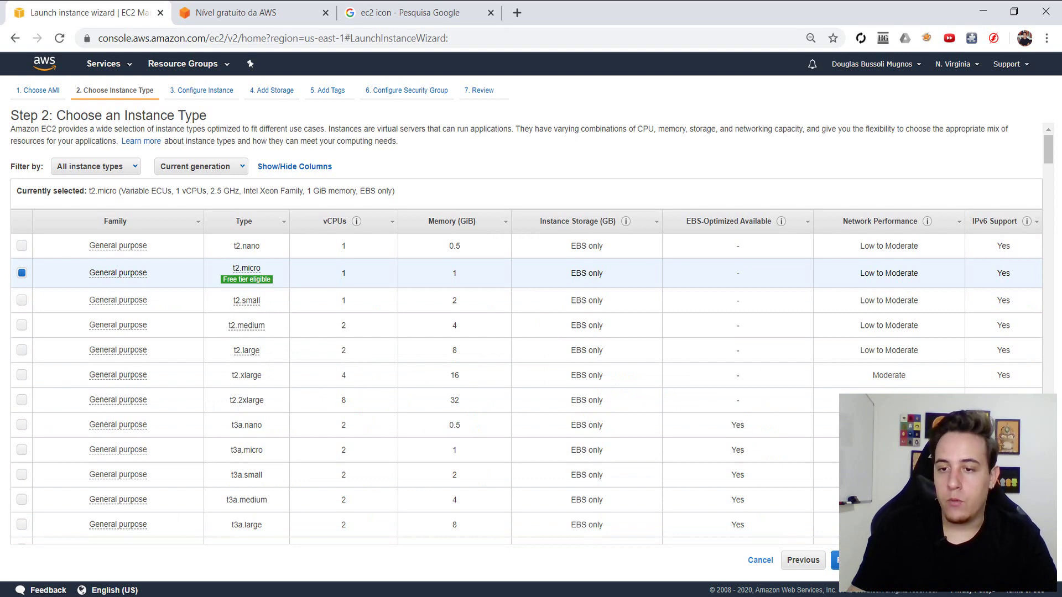
click(846, 560)
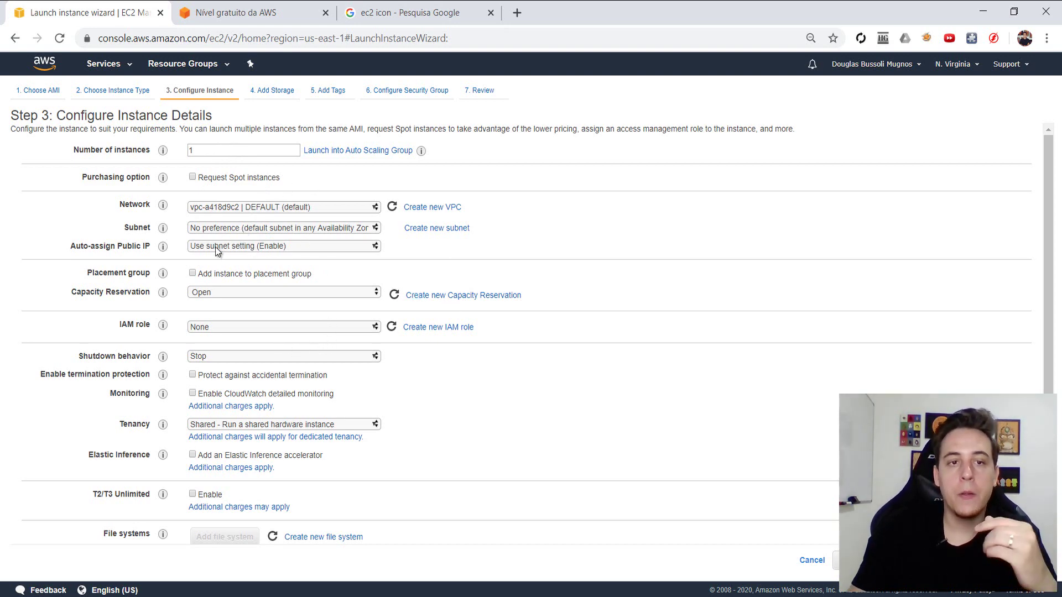
- Keep Step 3 defaults, including Auto-assign Public IP, and advance to Add Storage
drag(76, 248, 142, 250)
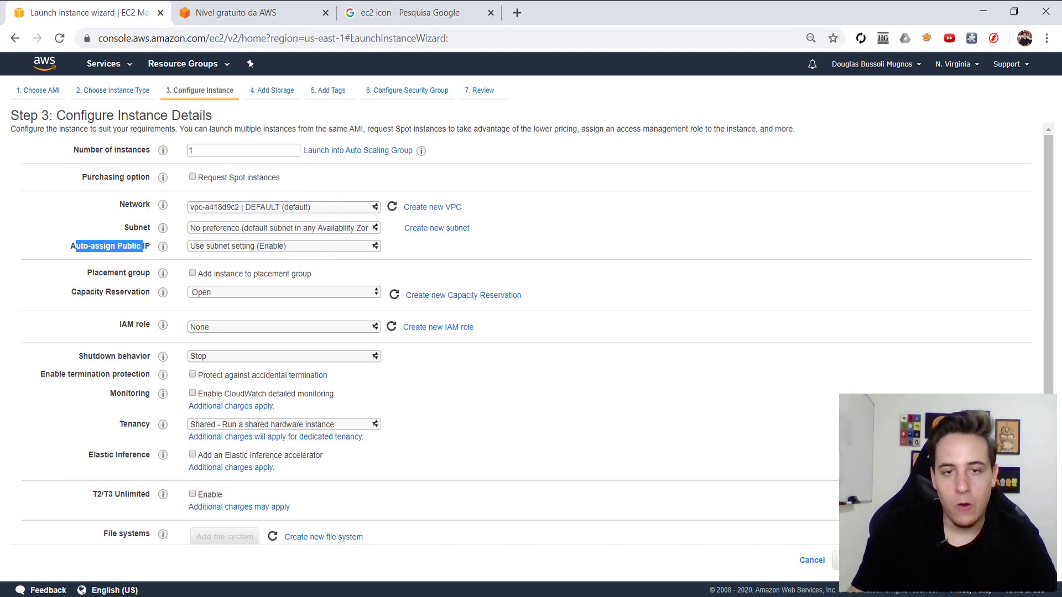
click(1007, 561)
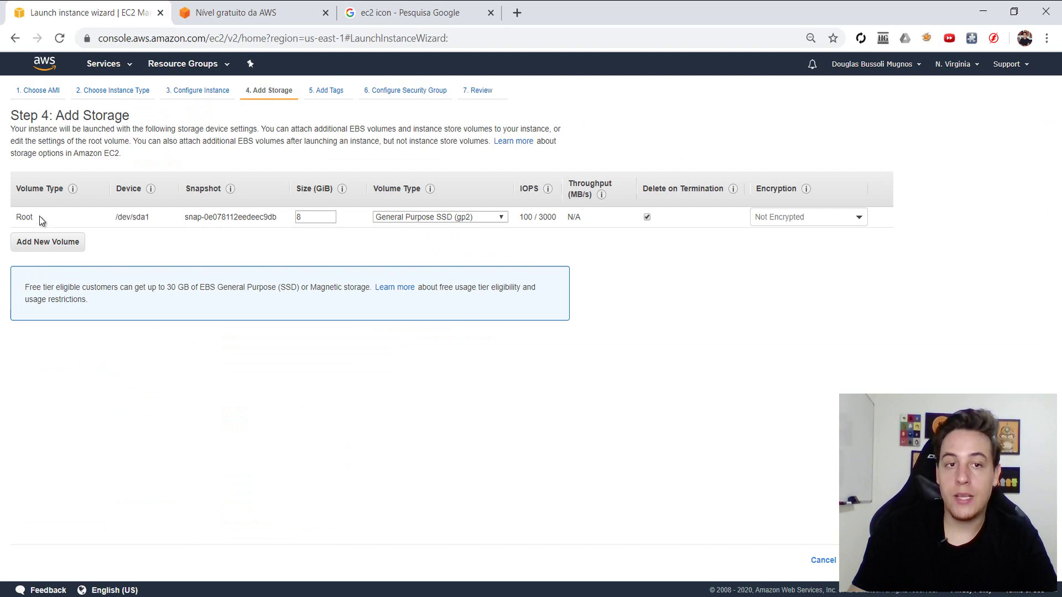
- Check the EBS 30 GiB storage limit on the AWS Free Tier page
double_click(302, 218)
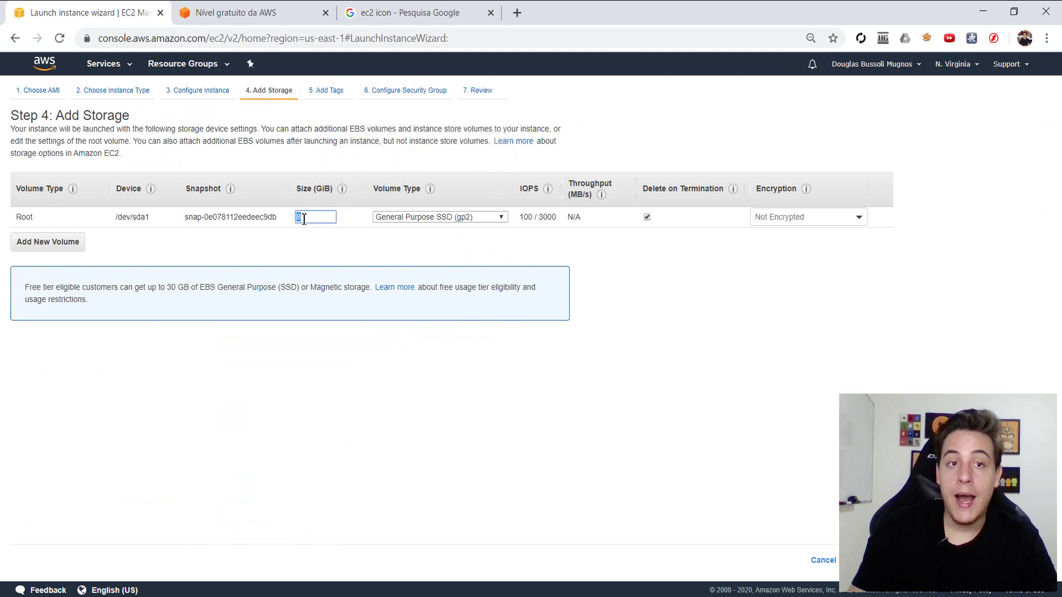
click(265, 8)
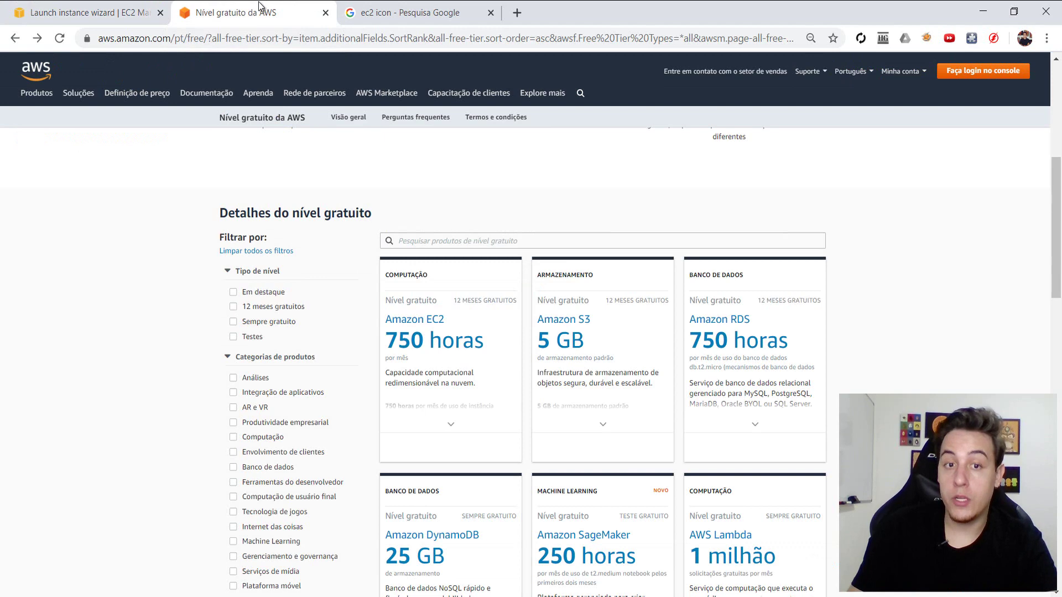
click(436, 245)
text(ebs)
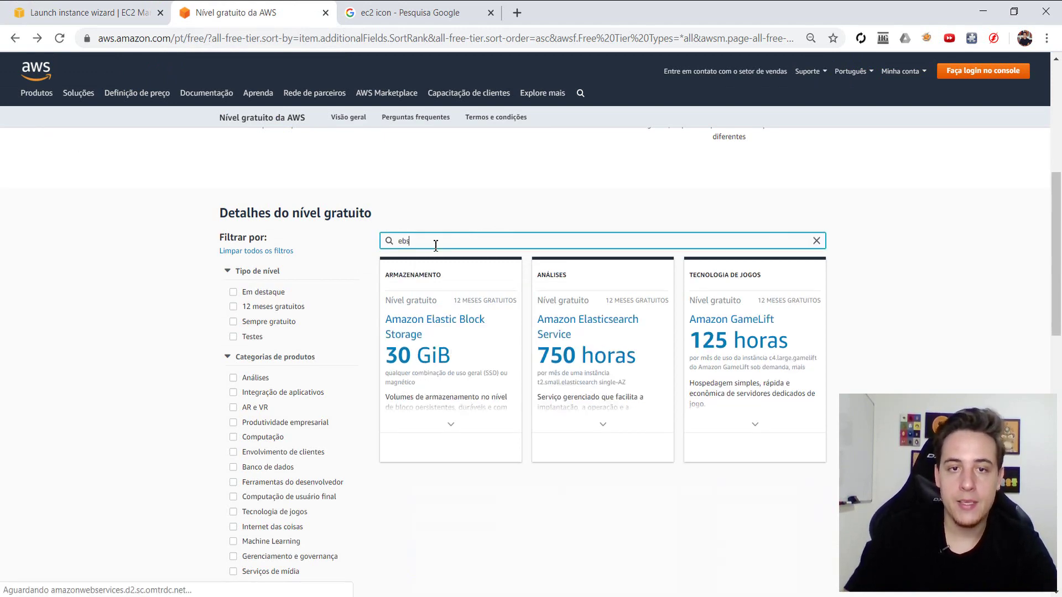
mouse_move(431, 357)
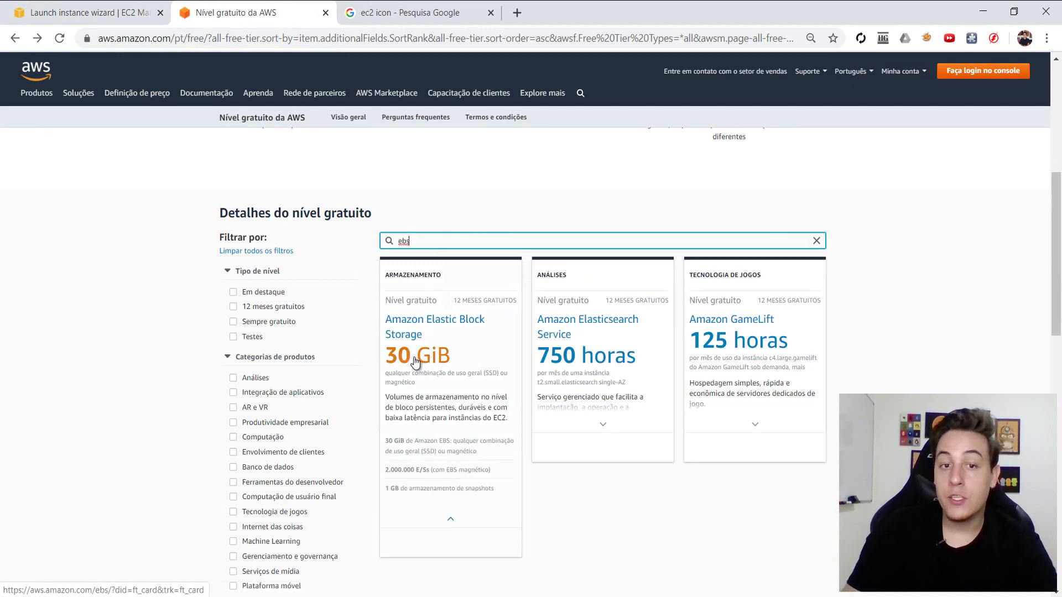
click(63, 13)
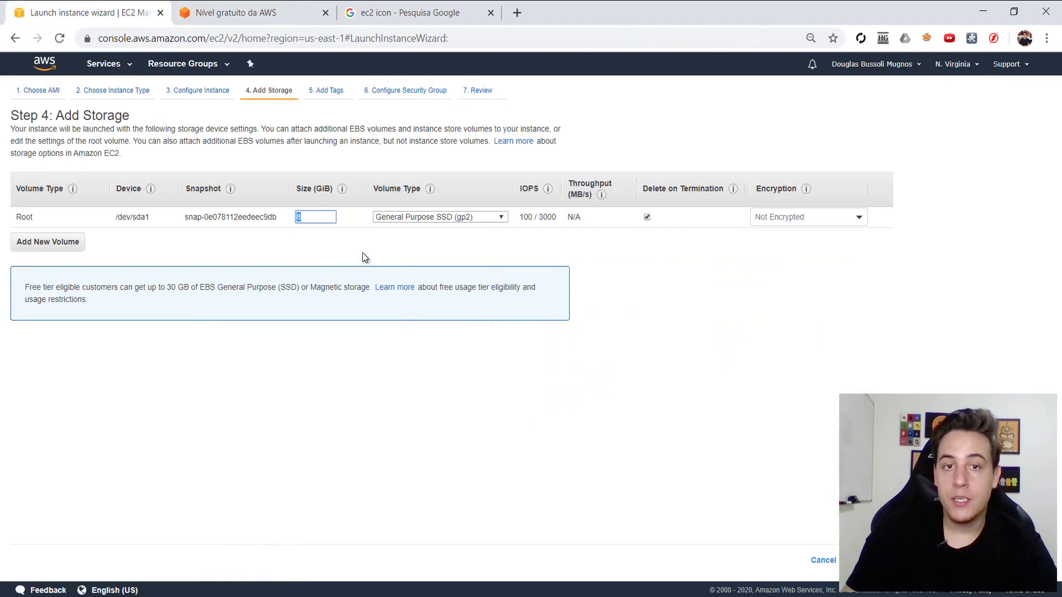
- Set the root volume size back to 8 GiB and advance to Add Tags
double_click(312, 220)
key(BackSpace)
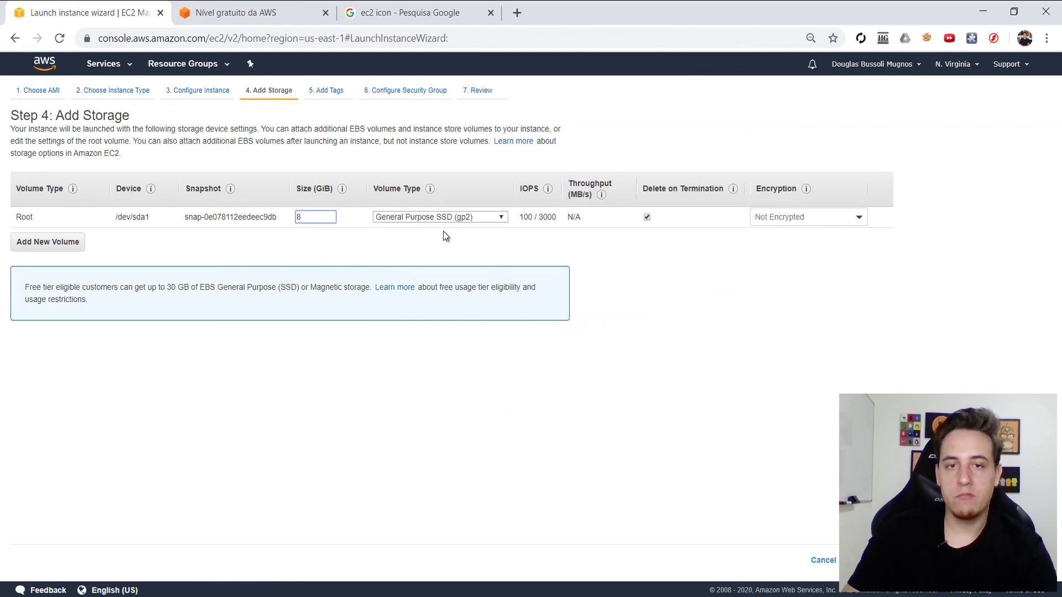
text(8)
click(803, 348)
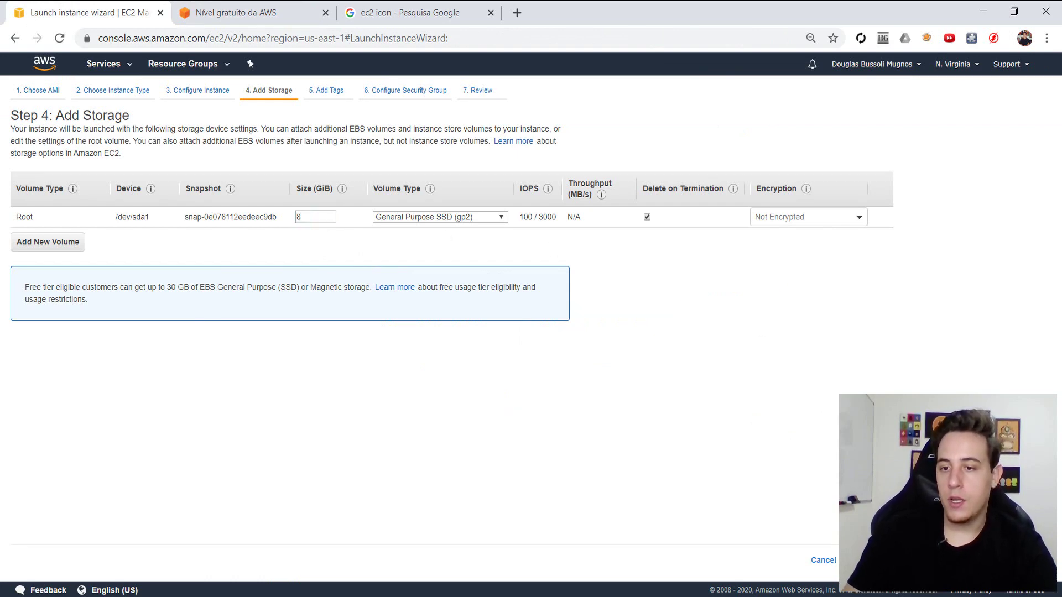
click(885, 561)
- Add a Name tag with value servidor-video-1-ano-linux, replacing the initially typed personal name
click(26, 275)
text(Na)
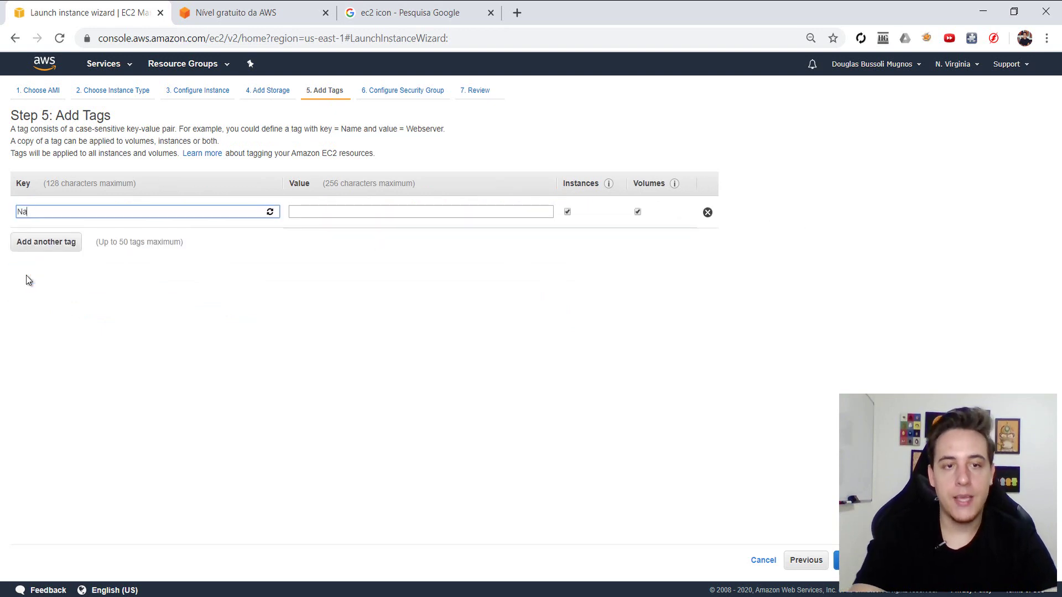
text(me)
key(Tab)
text(Douglas)
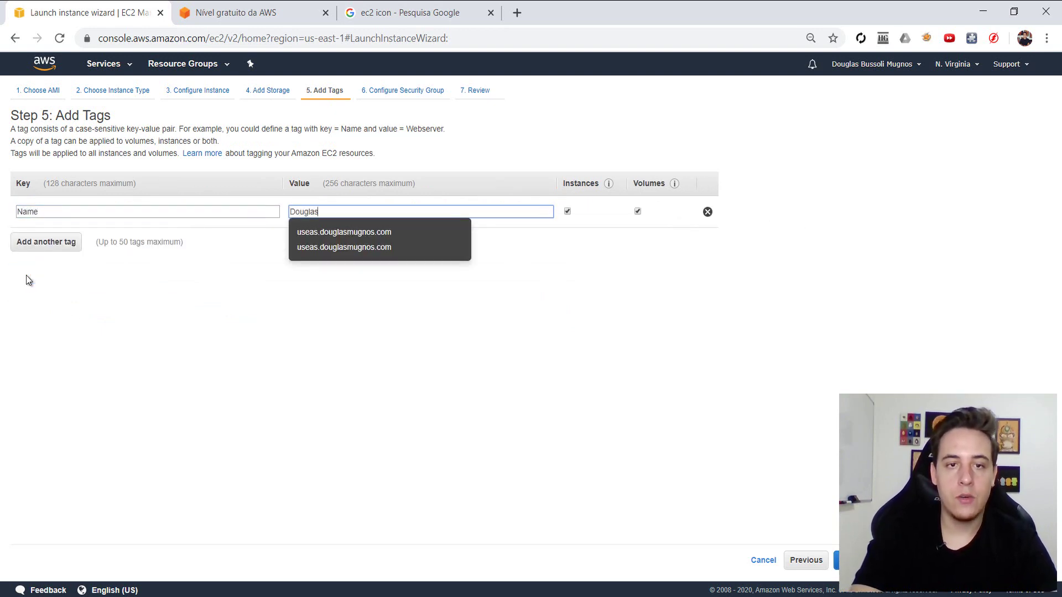
text(-)
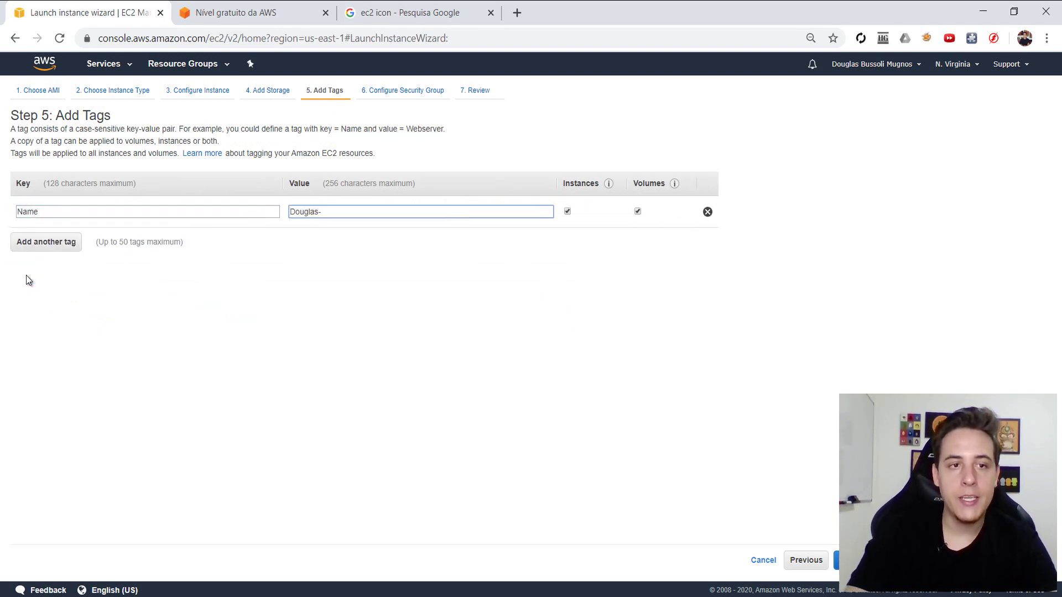
key(ctrl+a)
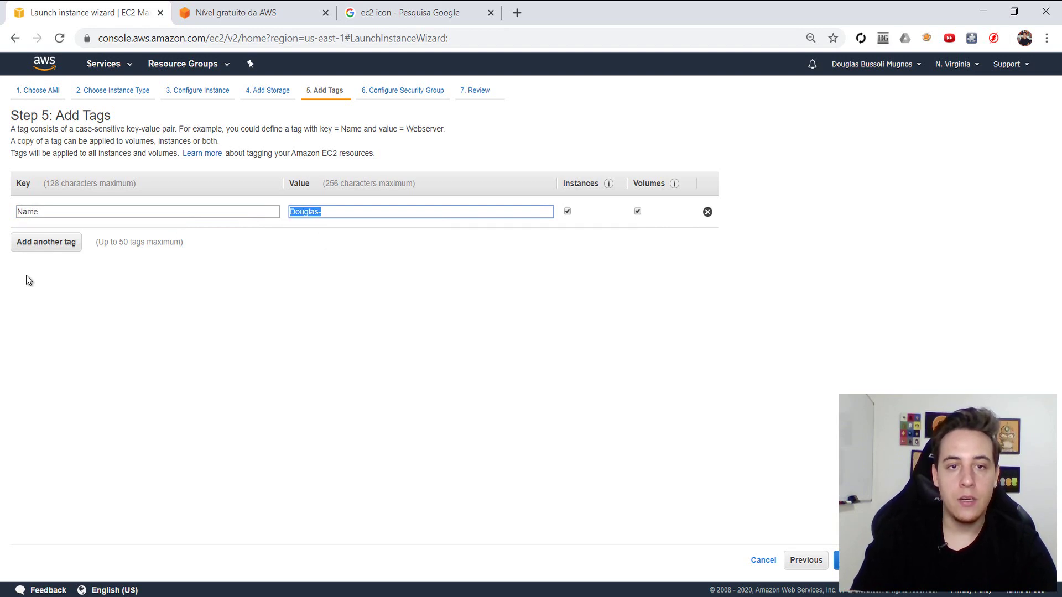
text(servido)
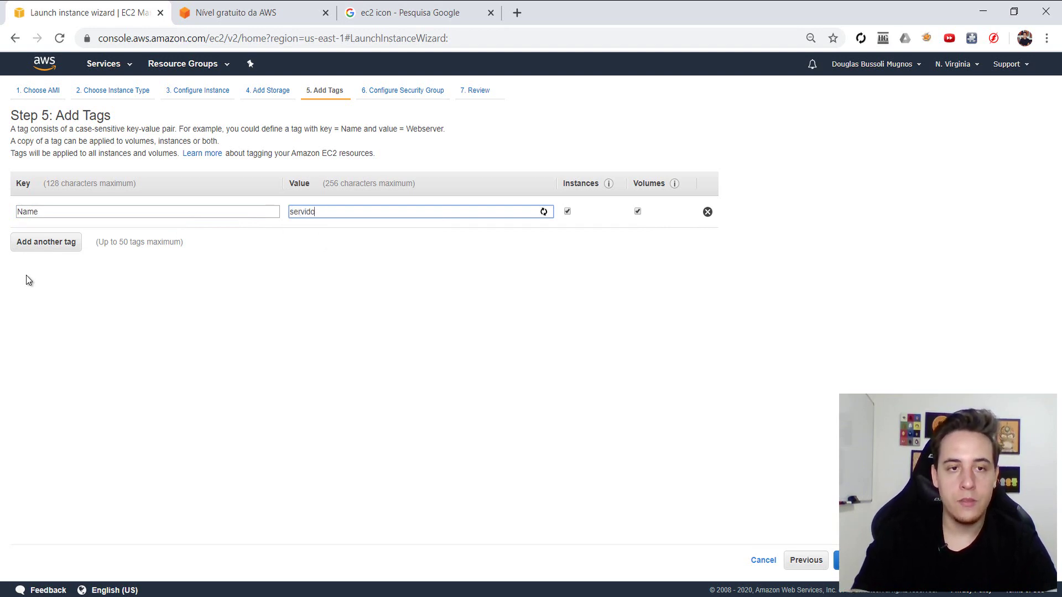
text(r-video-)
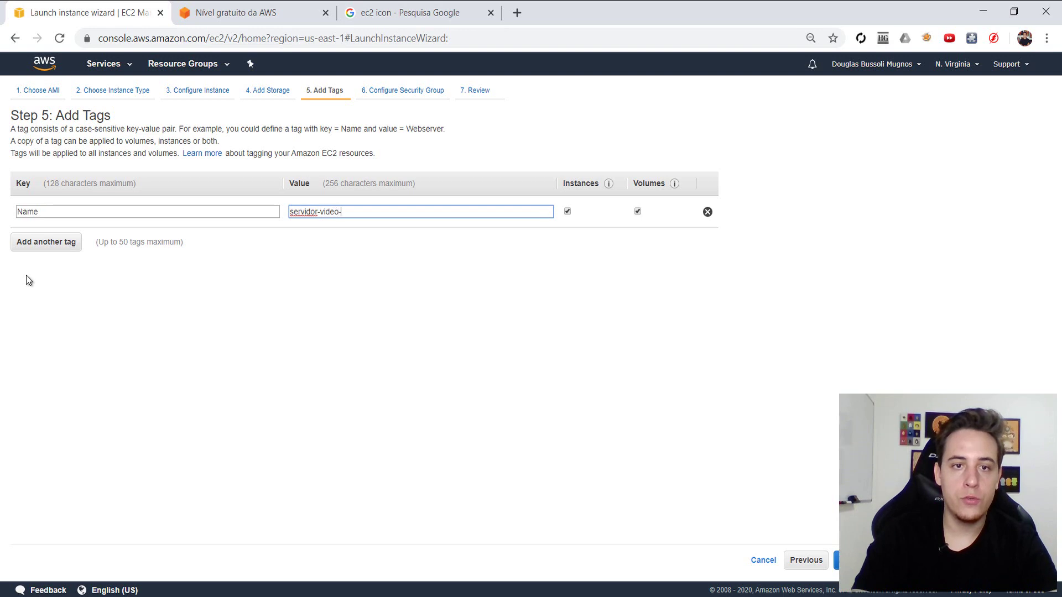
text(1-ano-linux)
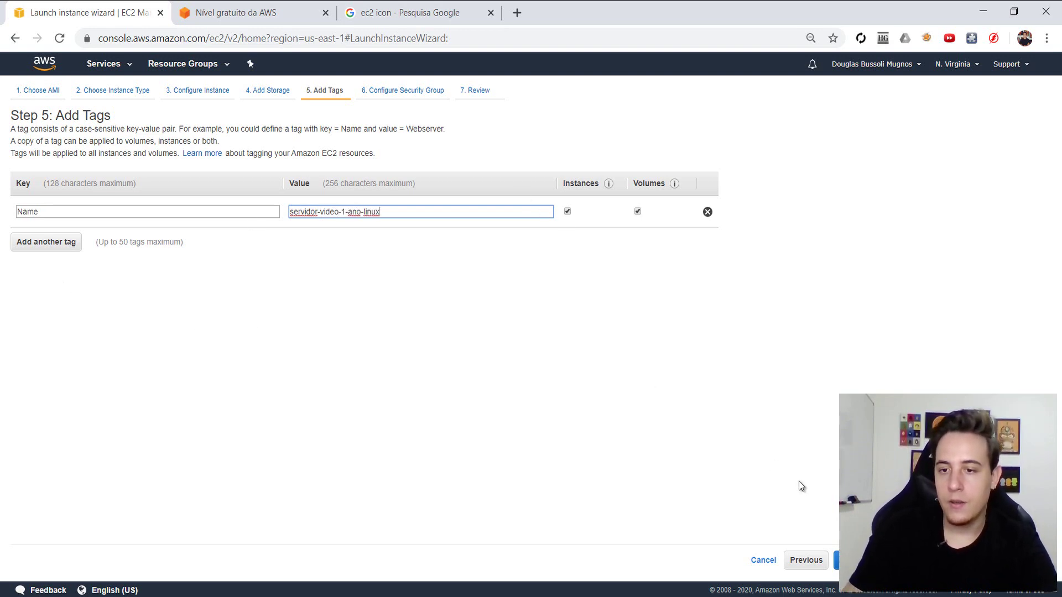
- Choose the existing default security group, after glancing at hellow-5251's rules, and go to launch review
click(885, 560)
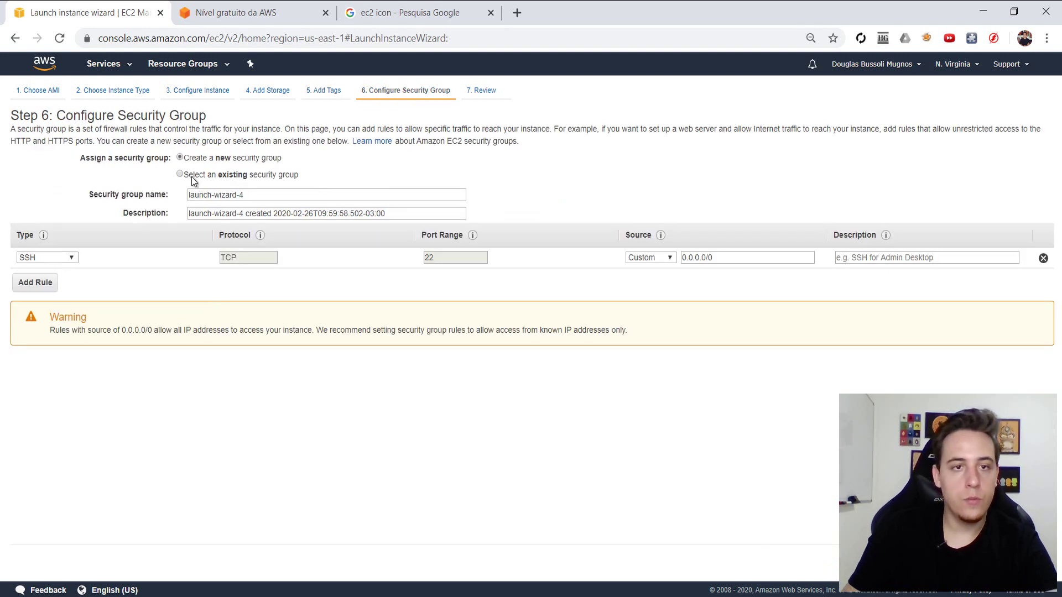
click(192, 176)
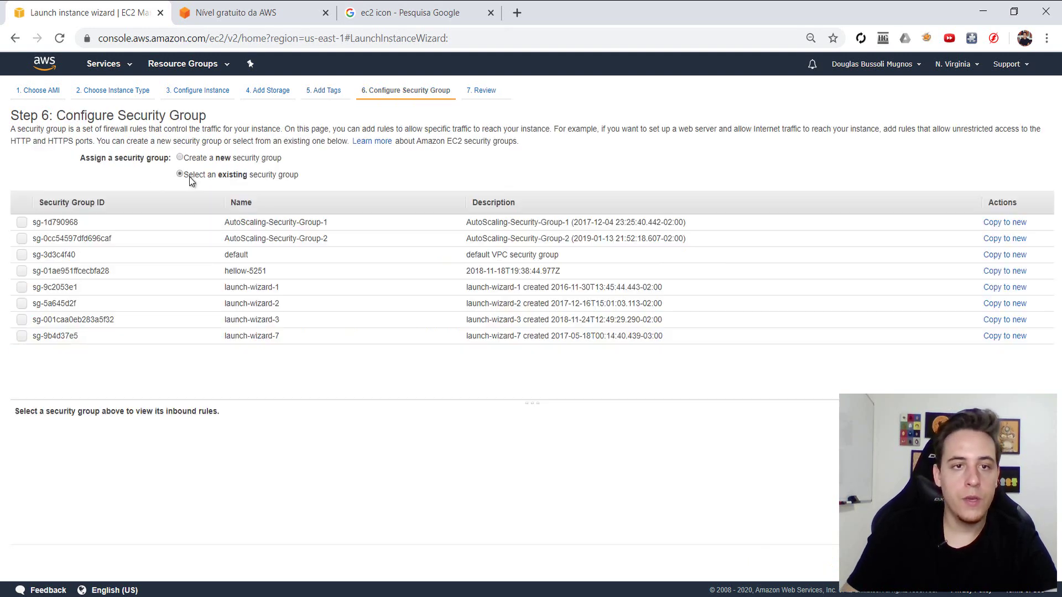
click(22, 255)
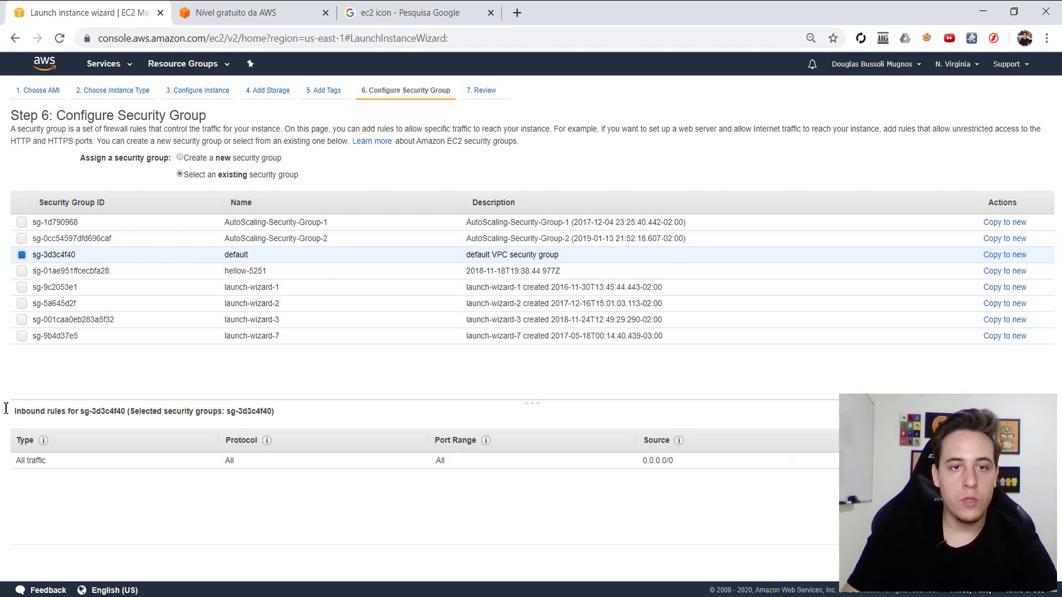
click(245, 271)
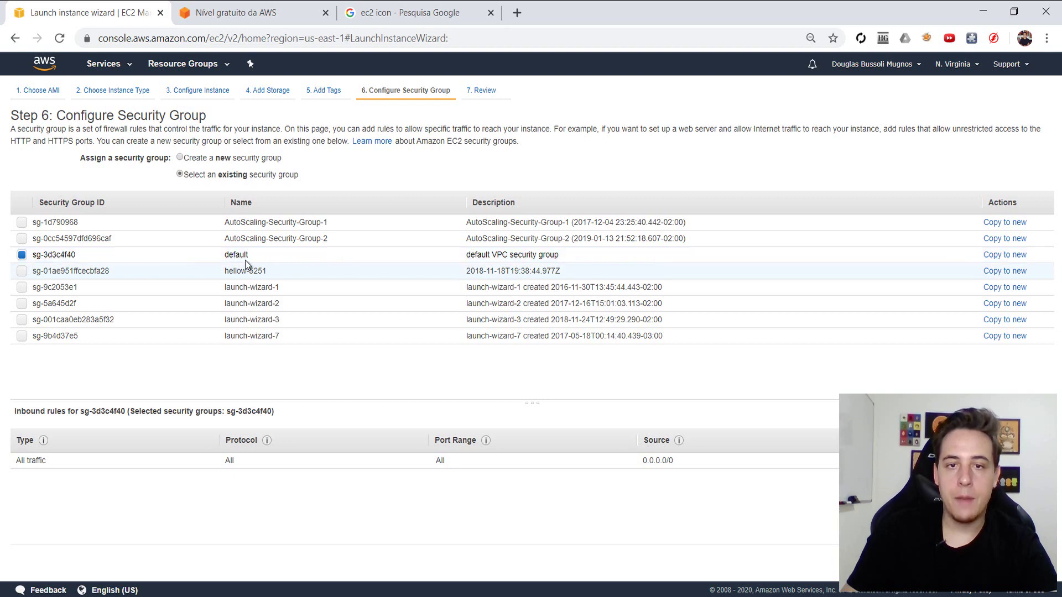
click(249, 255)
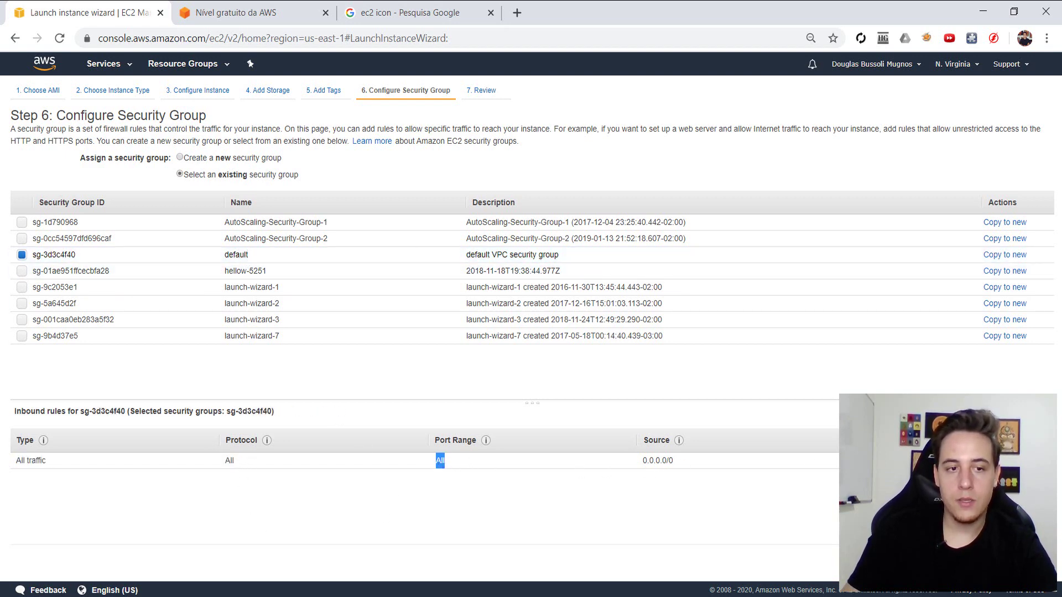
click(1006, 564)
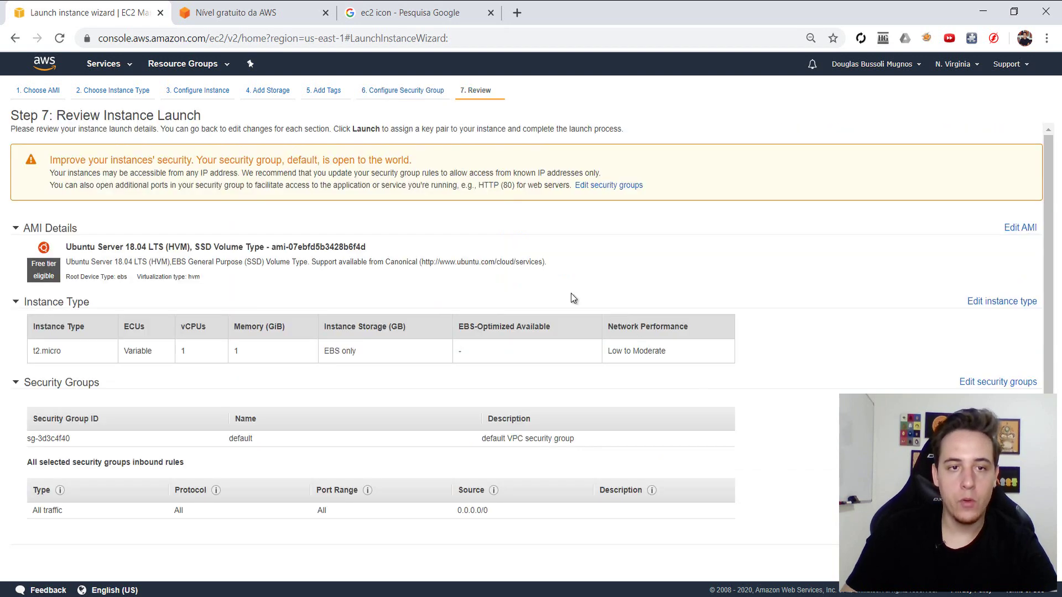
- Start the launch and look through the key pair options: existing keys and proceeding without one
click(1006, 564)
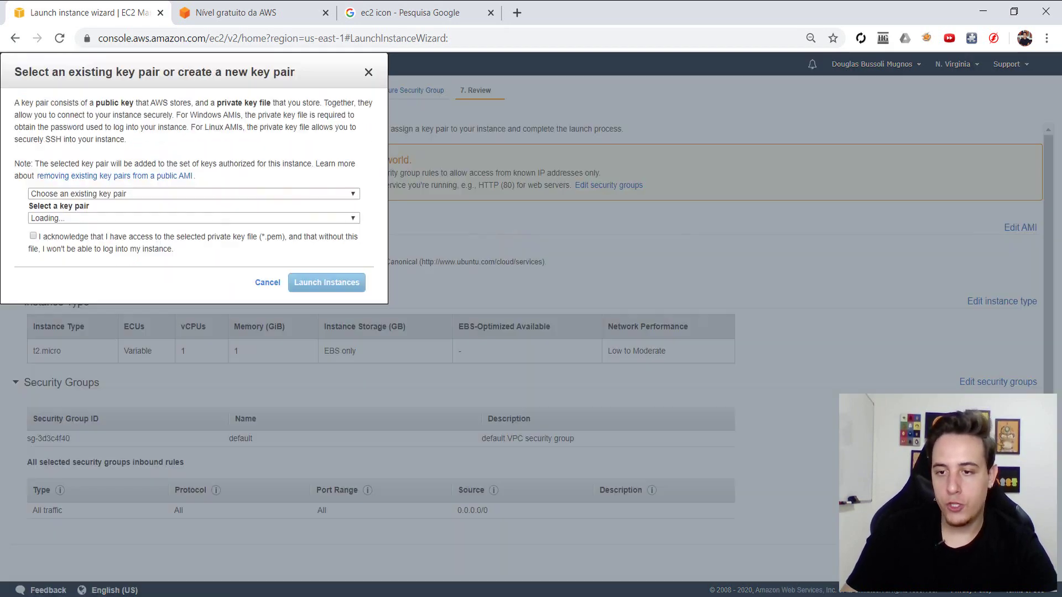
click(416, 340)
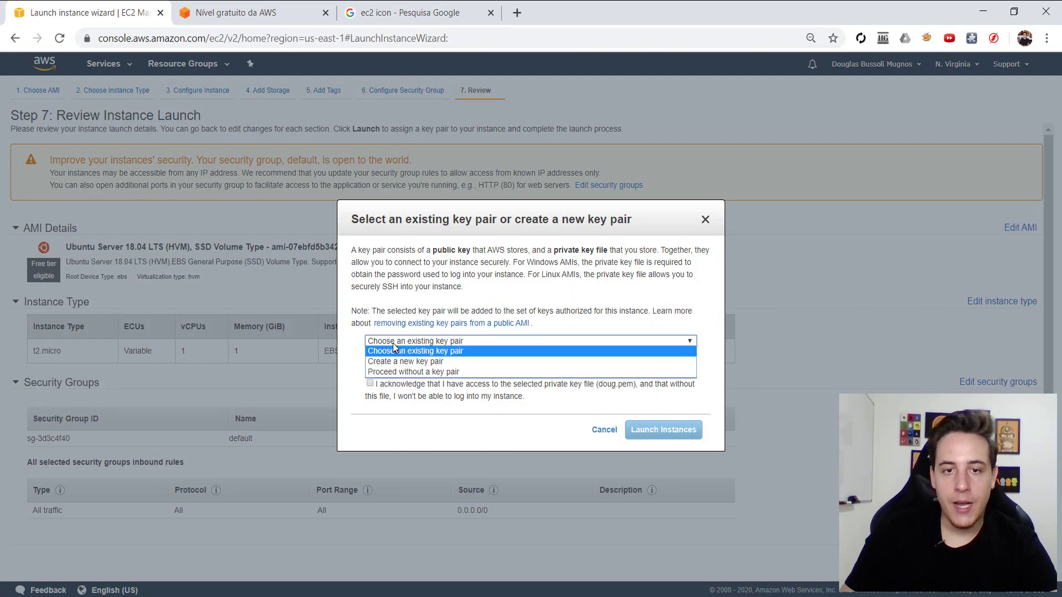
click(396, 350)
click(401, 366)
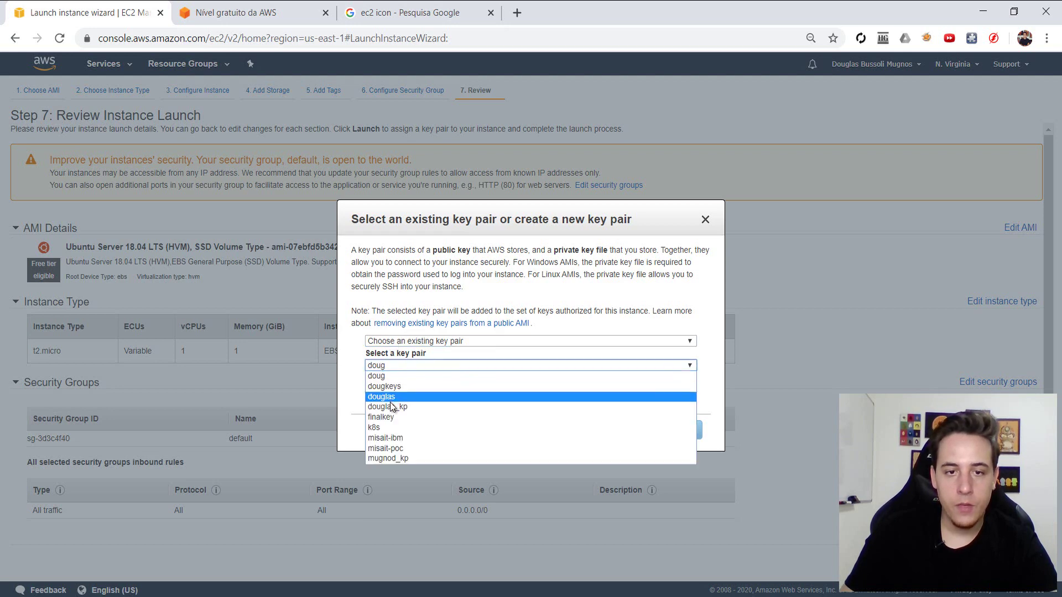
click(396, 408)
click(386, 386)
click(390, 341)
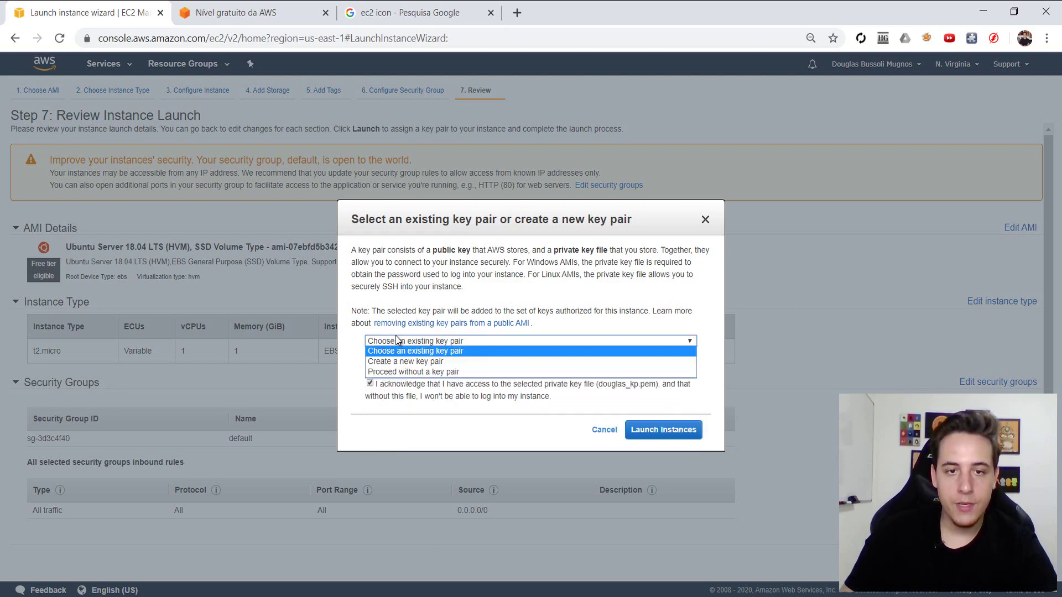
click(410, 372)
- Create a new key pair named douglas123, download douglas123.pem, and launch the instance
click(430, 341)
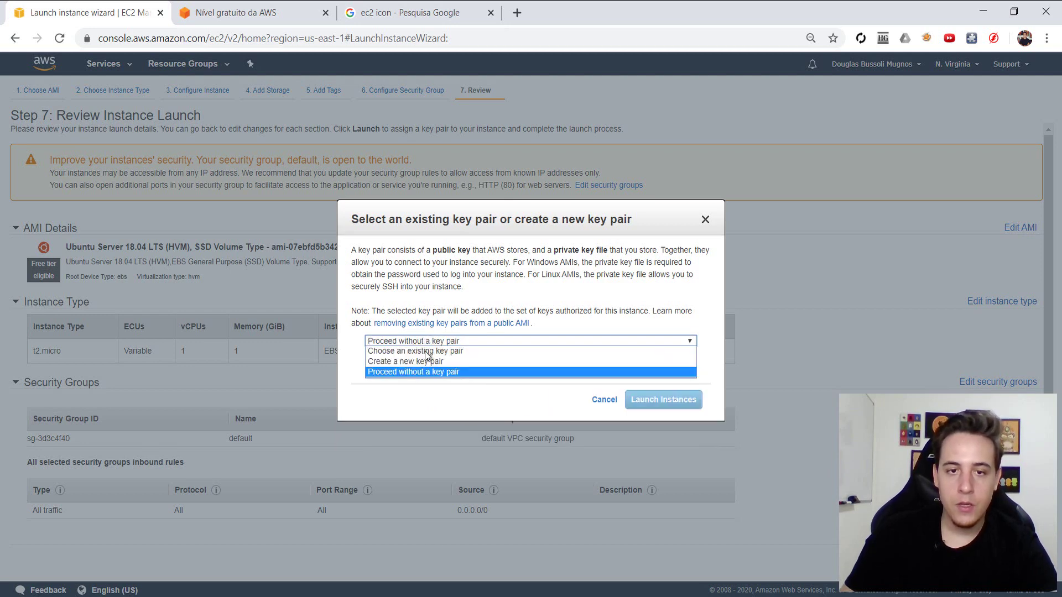
click(422, 362)
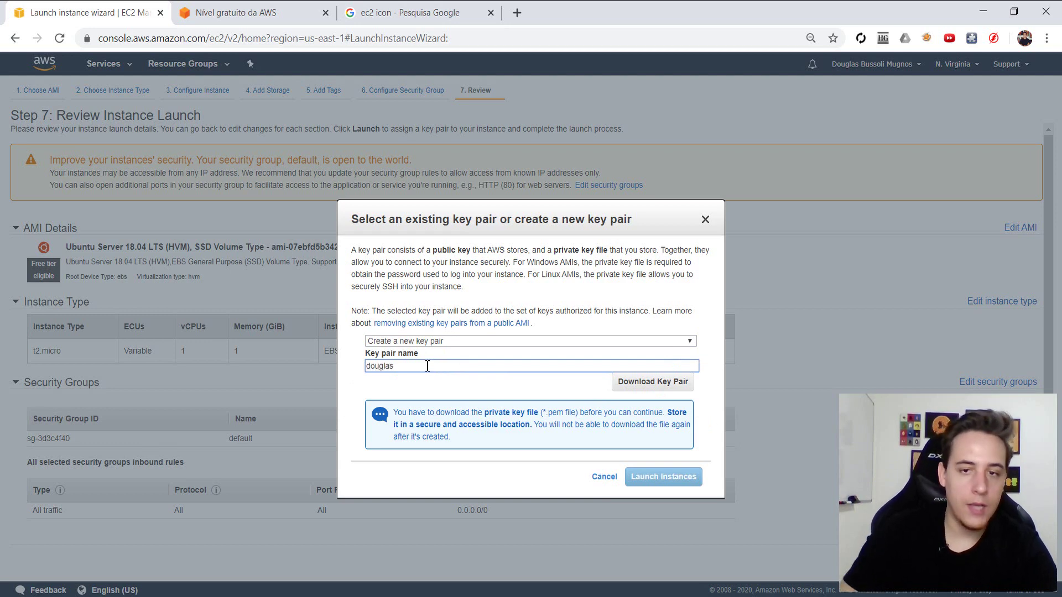
text(douglas123)
click(642, 386)
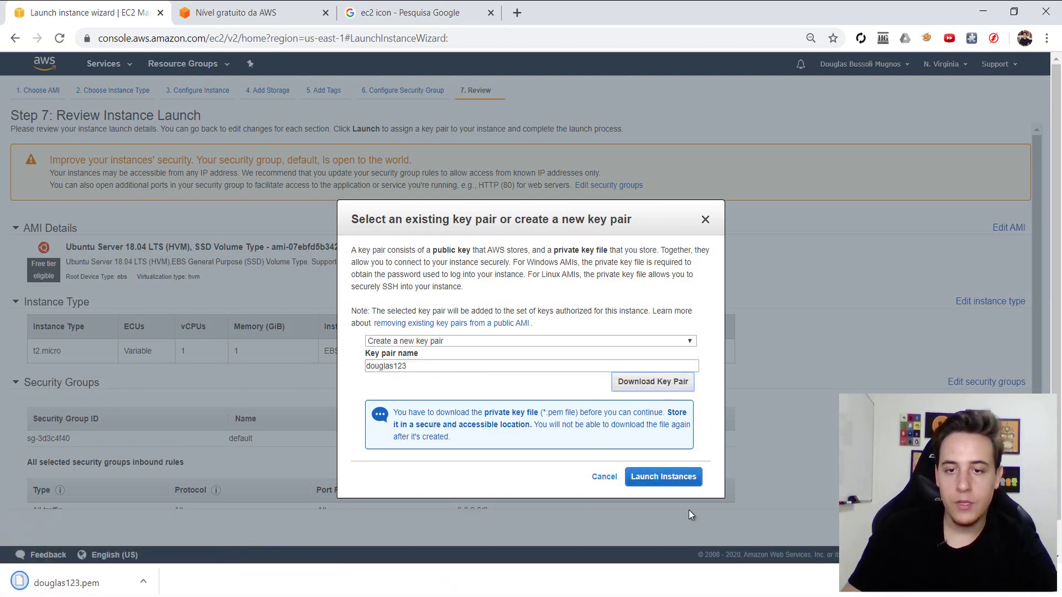
click(645, 477)
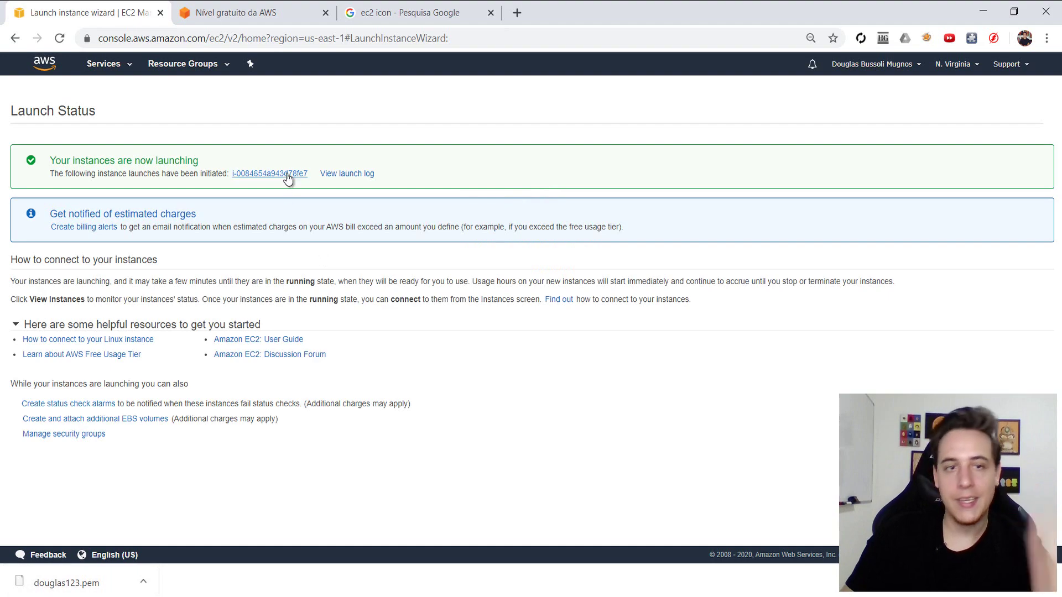
- Open the new instance from Launch Status and check the downloaded key file in File Explorer
click(285, 174)
key(super+e)
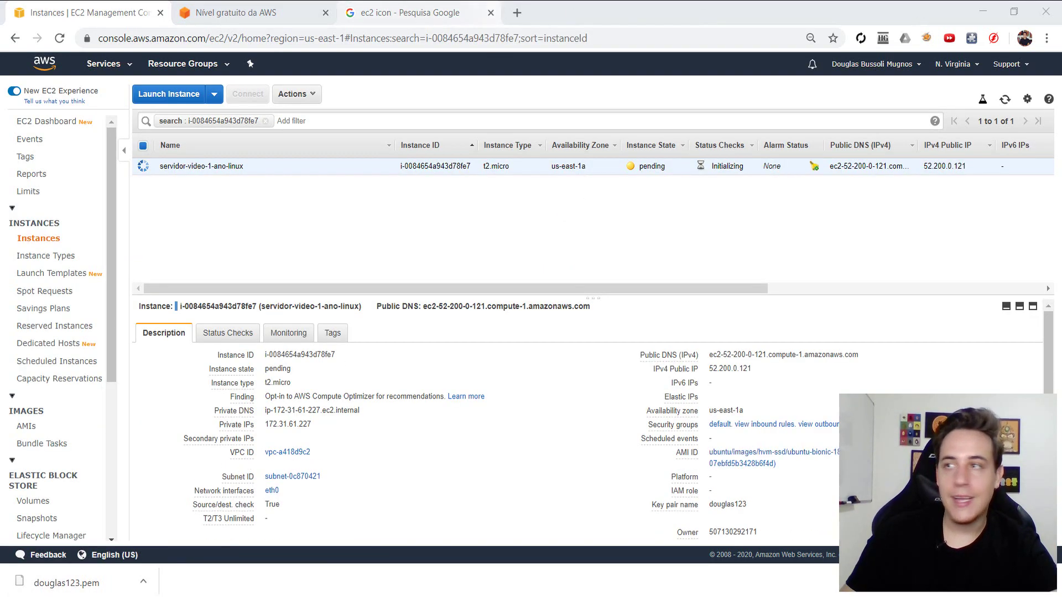
double_click(332, 20)
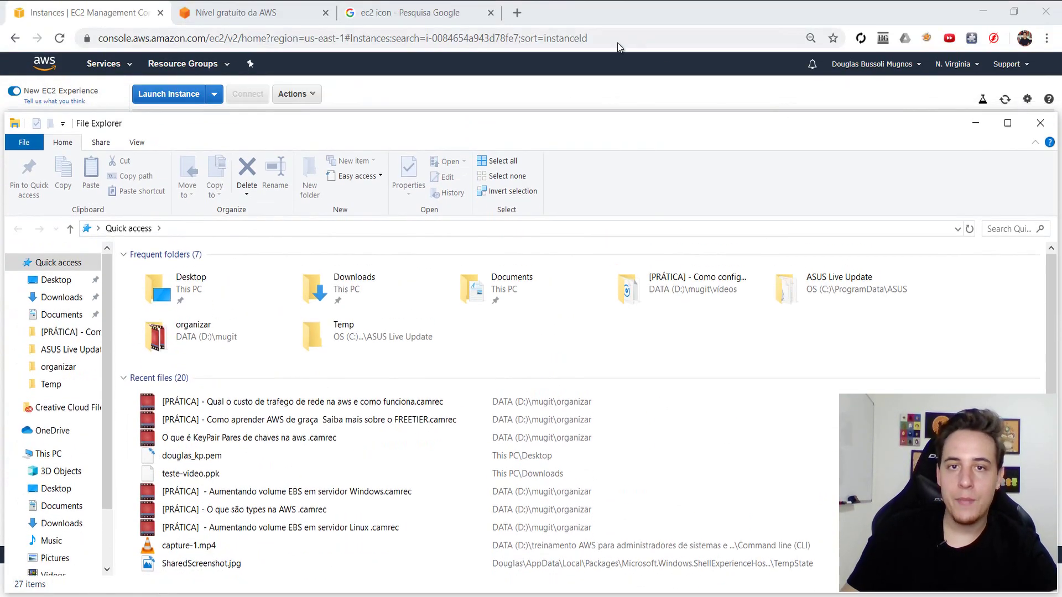
key(super+Right)
key(alt+Tab)
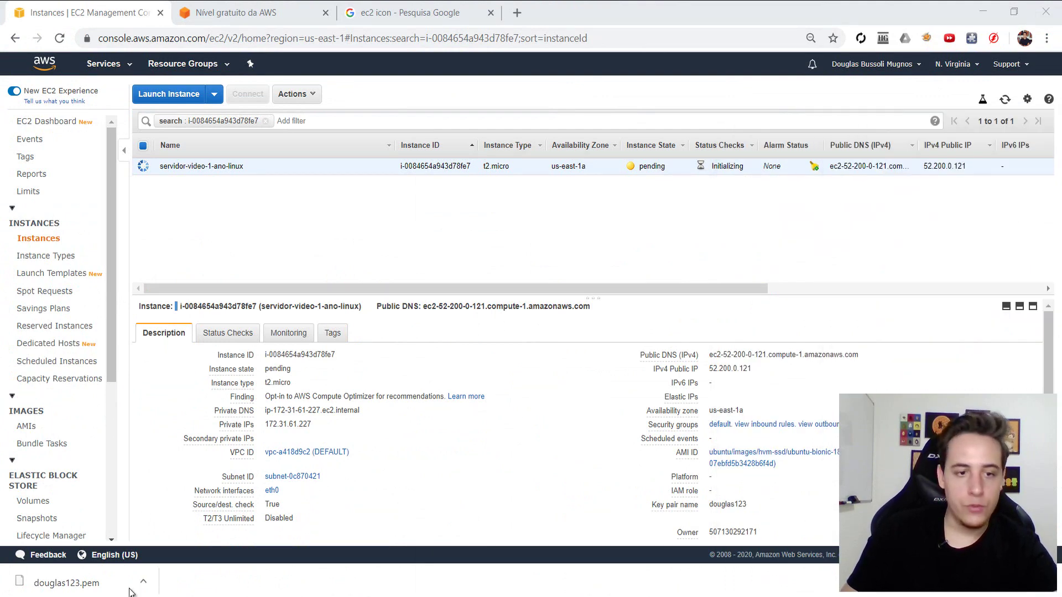
click(83, 585)
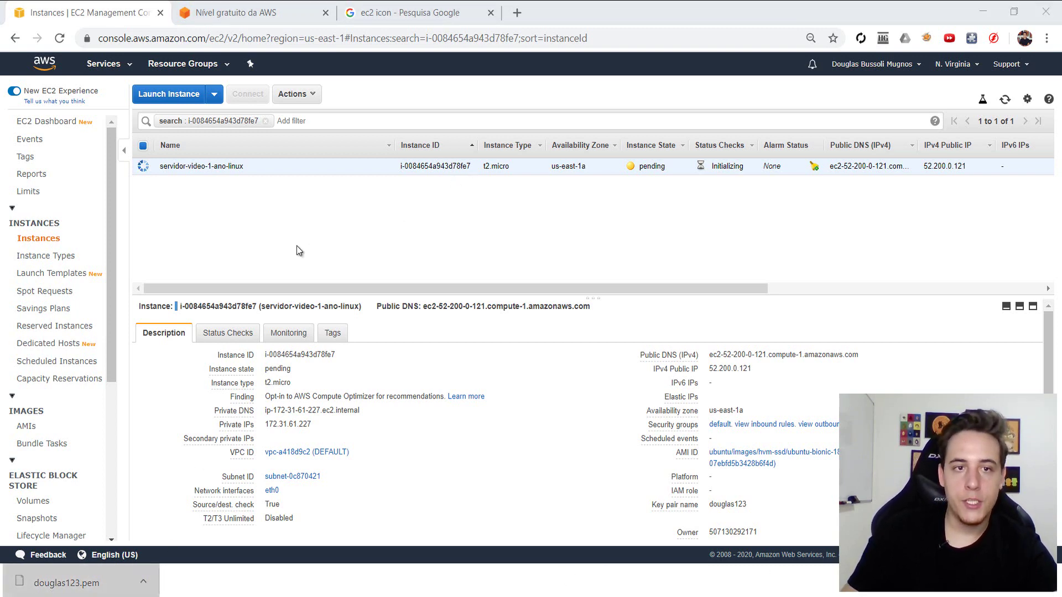
- Select and copy the instance's public IPv4 address 52.200.0.121
drag(709, 369, 752, 369)
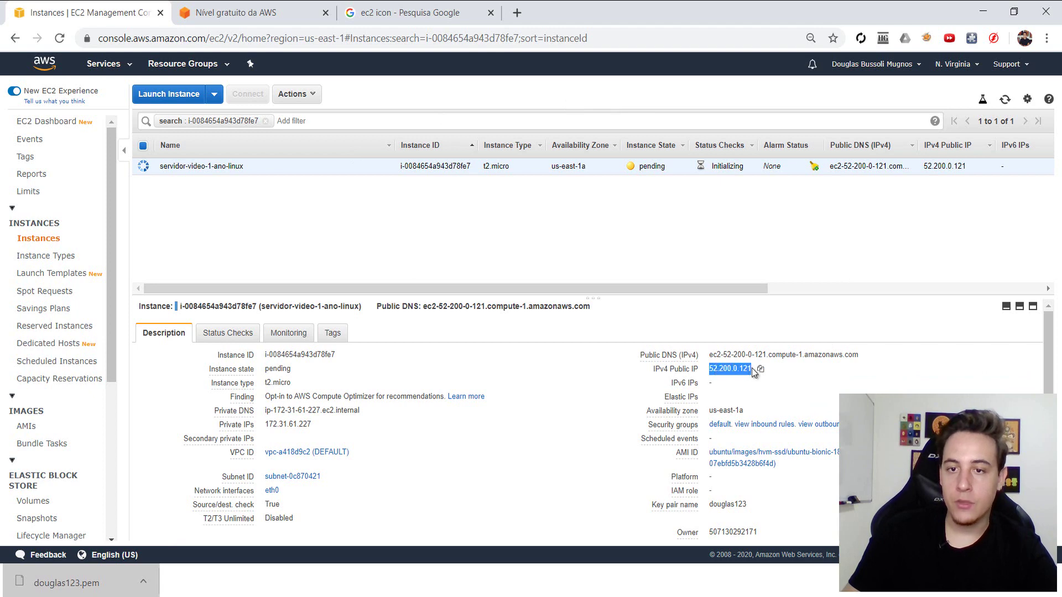
click(761, 370)
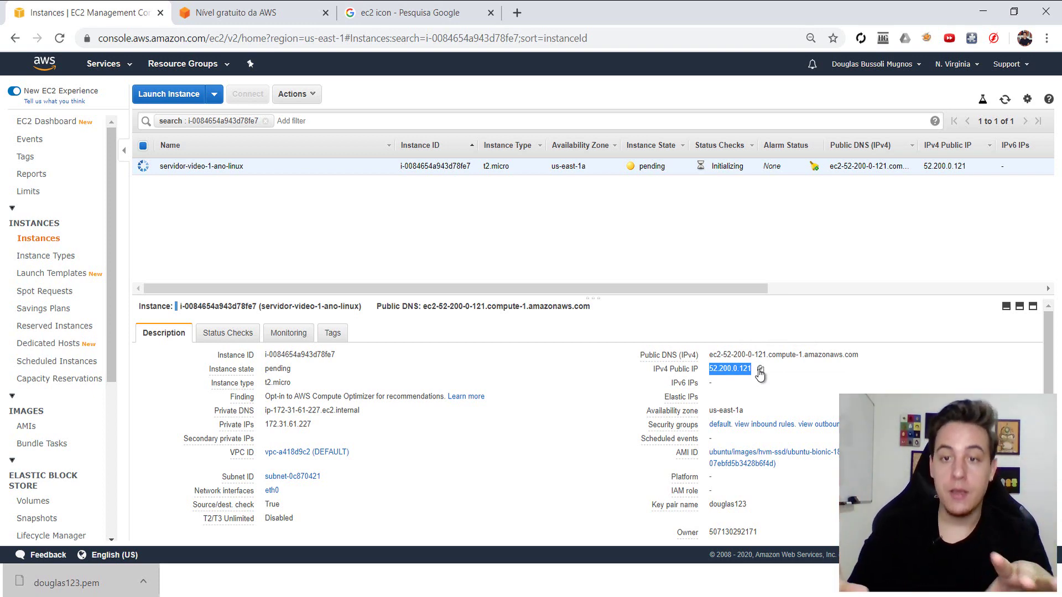
click(760, 372)
- Allocate a new Elastic IP address from Amazon's pool on the Elastic IPs page
scroll(84, 443, down, 1)
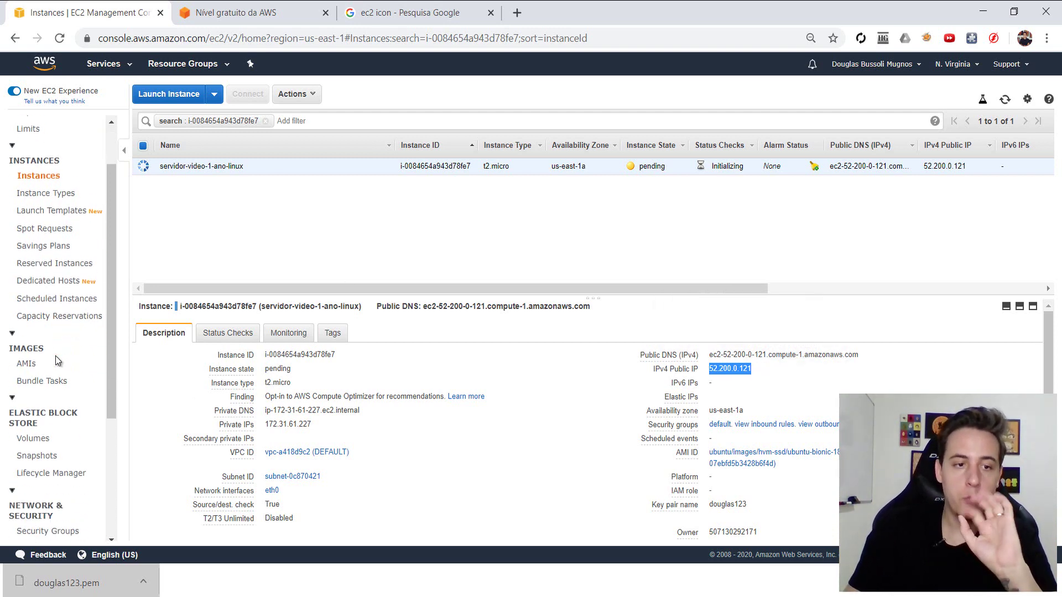
scroll(84, 442, down, 2)
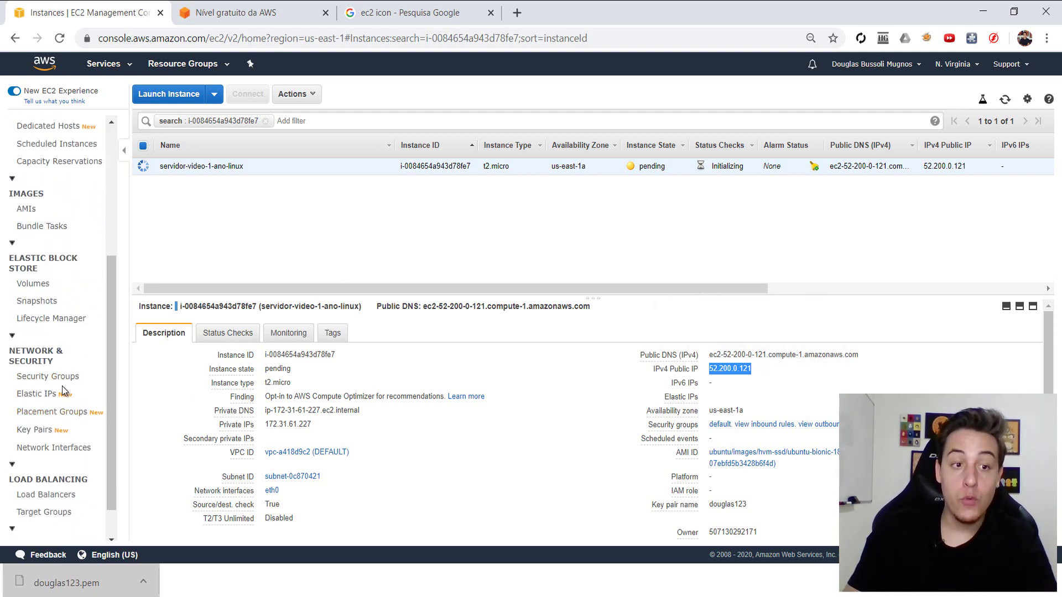
click(40, 396)
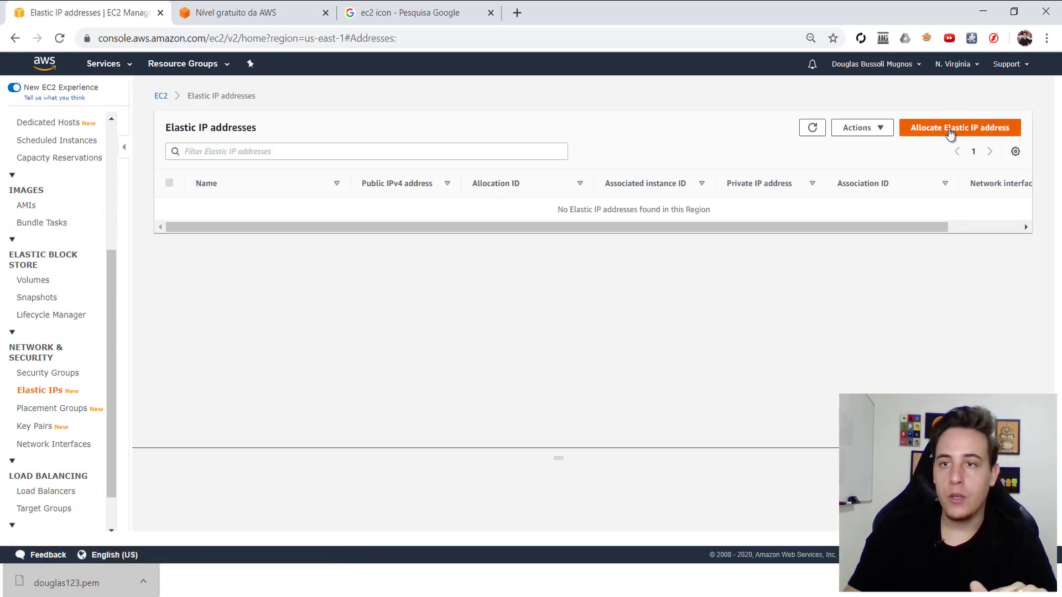
click(936, 133)
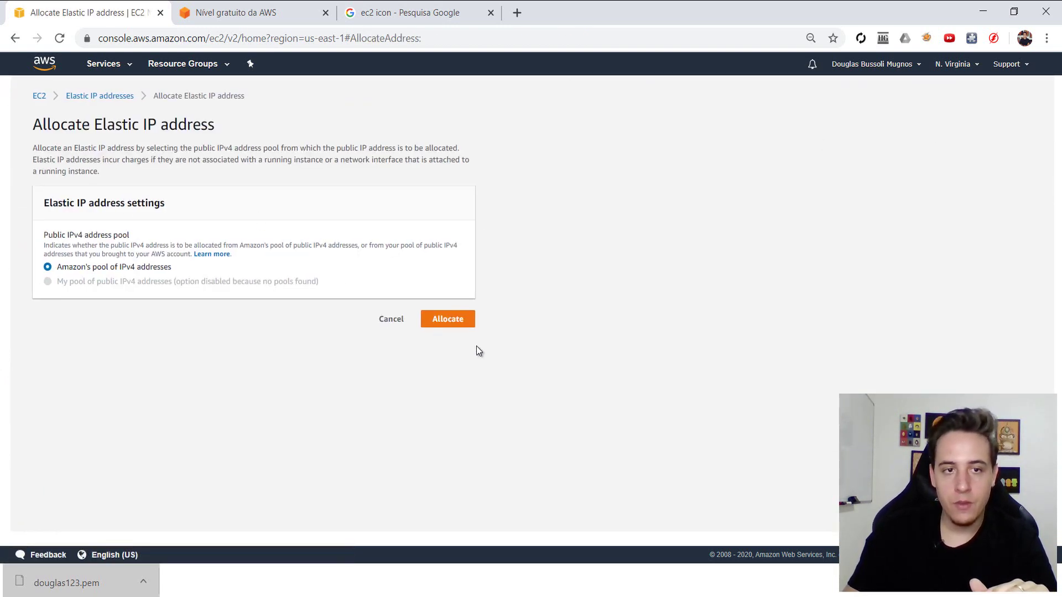
click(452, 319)
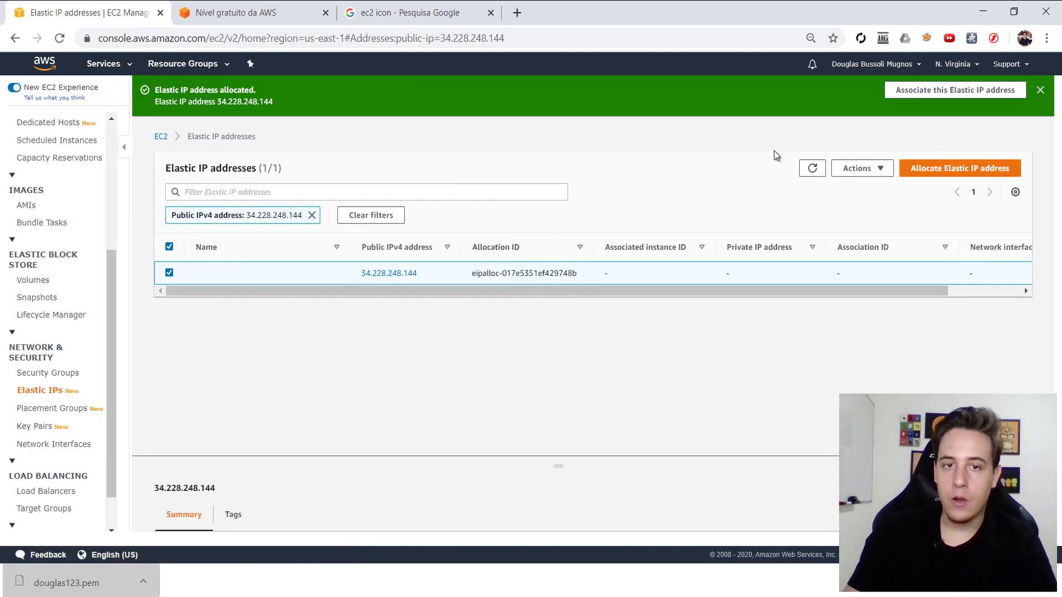
- Associate Elastic IP 34.228.248.144 with the servidor-video-1-ano-linux instance
click(857, 181)
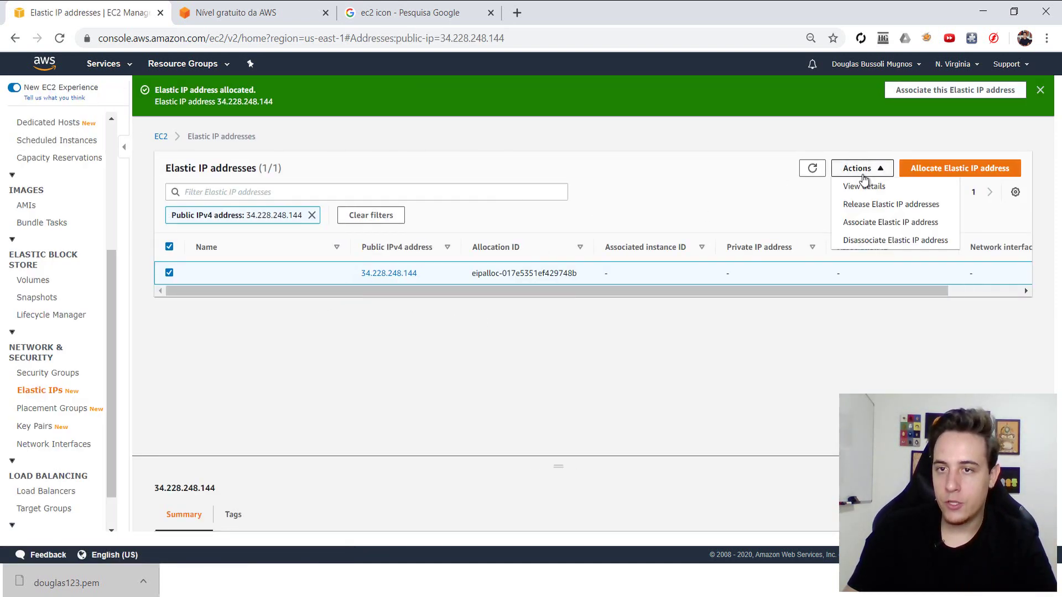
click(869, 224)
click(117, 343)
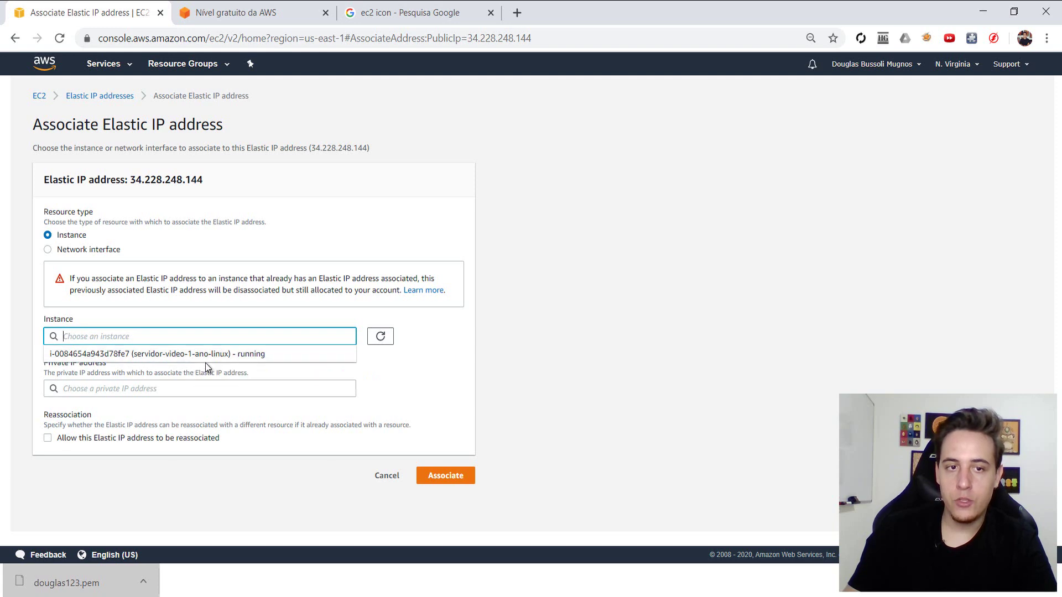
click(224, 357)
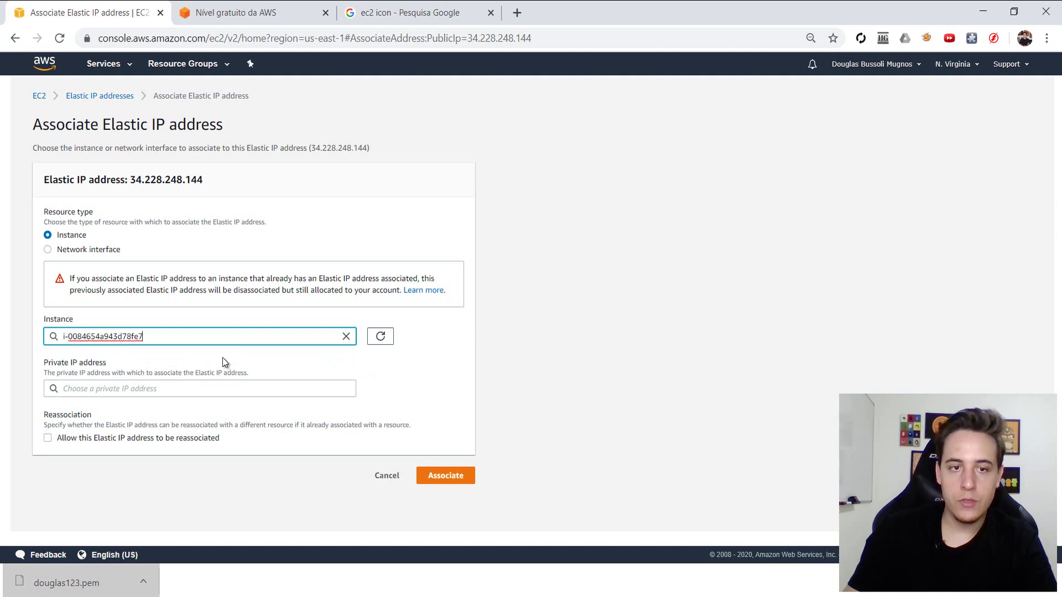
click(448, 479)
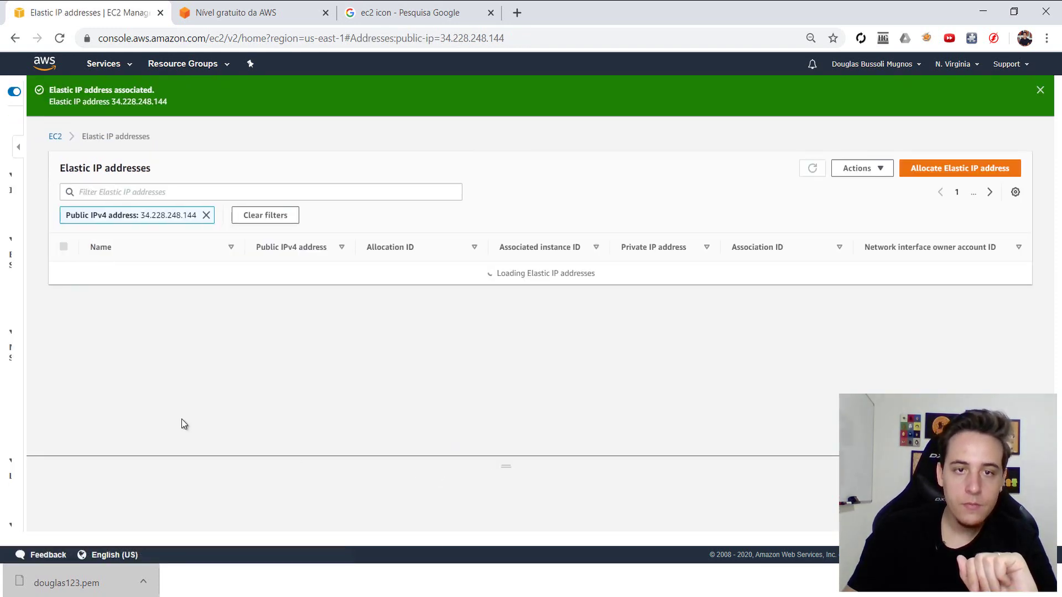
scroll(45, 297, up, 3)
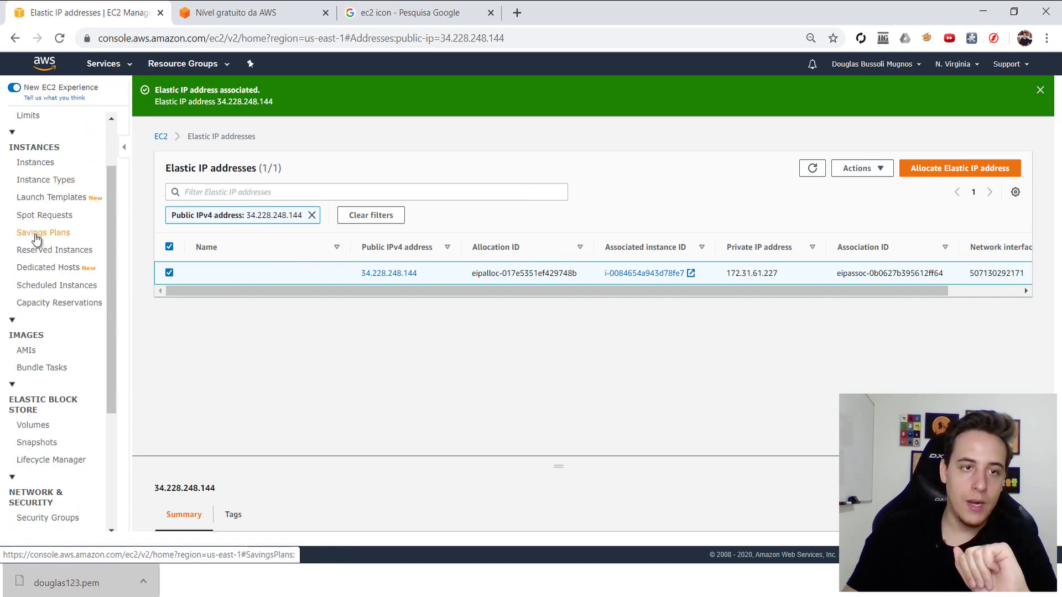
- From the Instances list, copy the Description tab's IPv4 Public IP 34.228.248.144
click(39, 166)
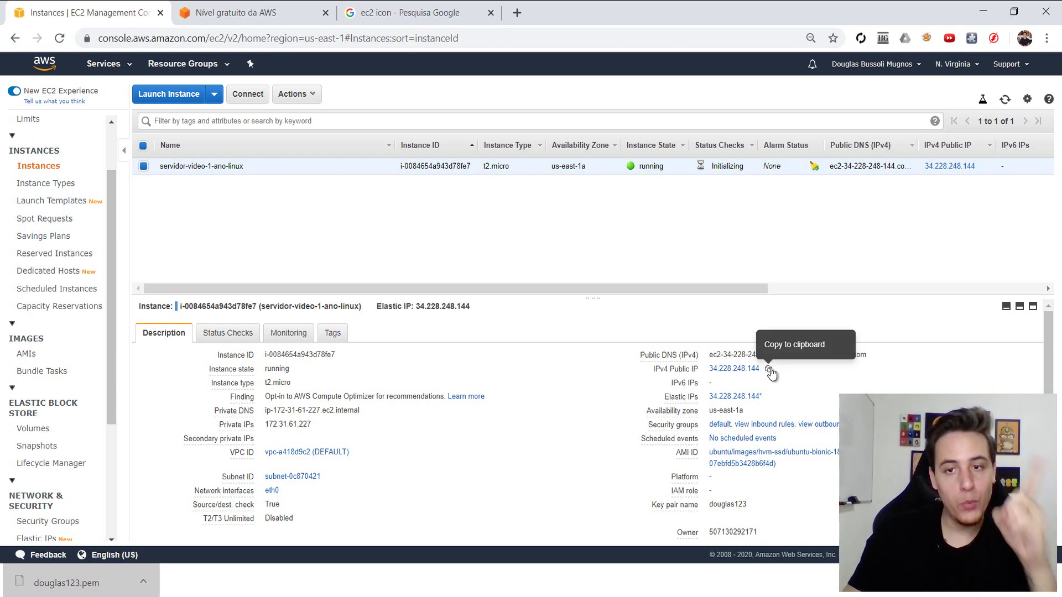
click(770, 370)
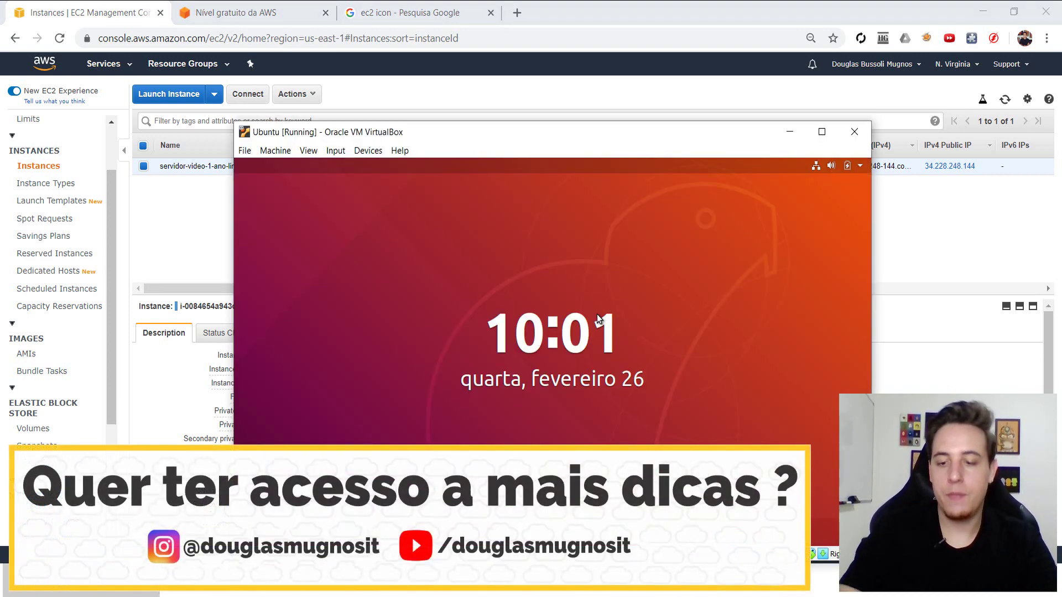
- Unlock the Ubuntu session with the account password and list mounted disks with df
key(Return)
text(123456)
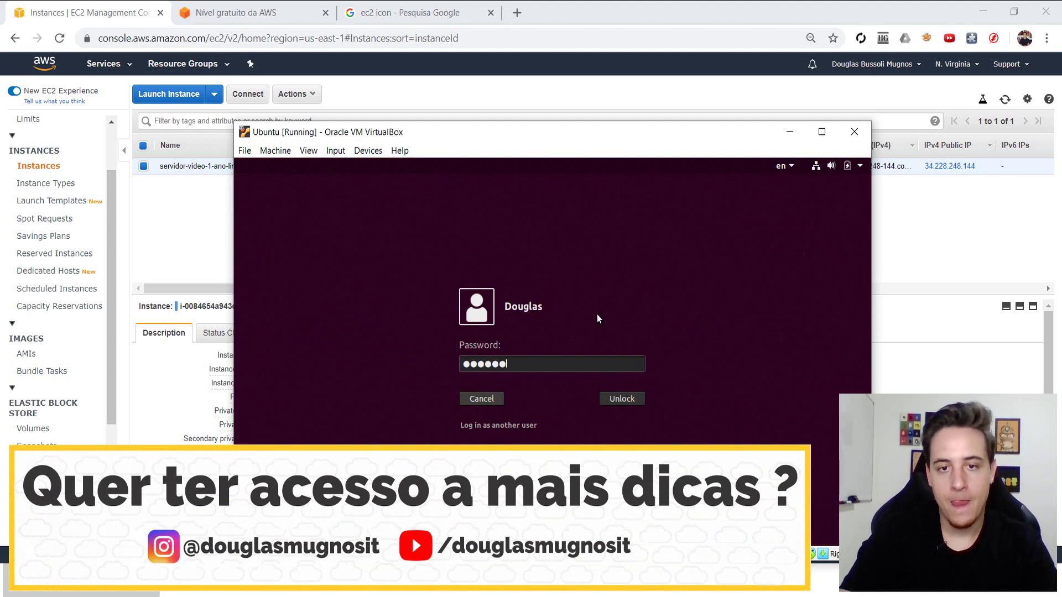
key(Return)
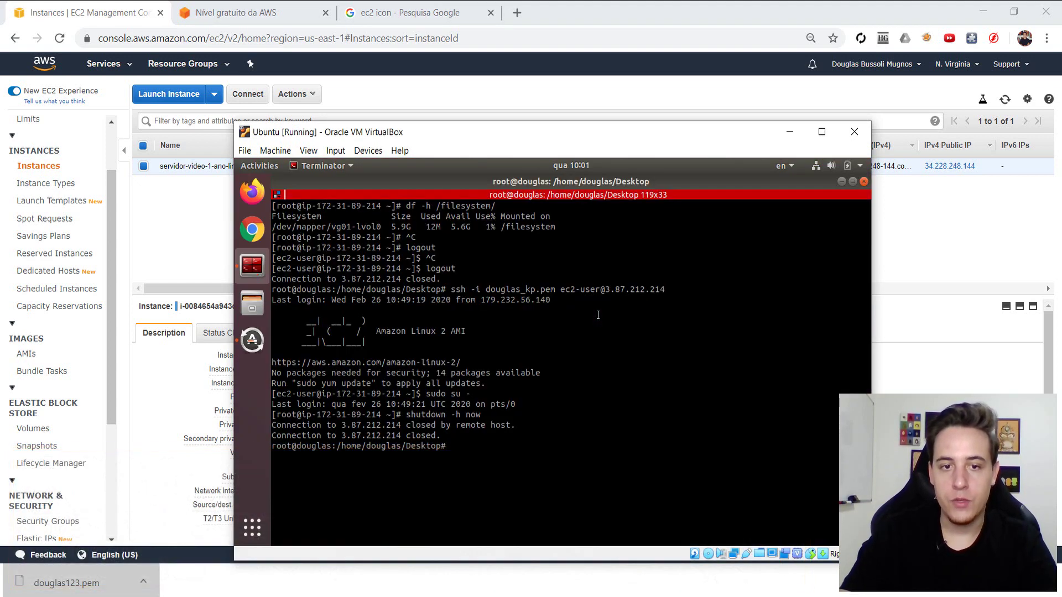
text(df)
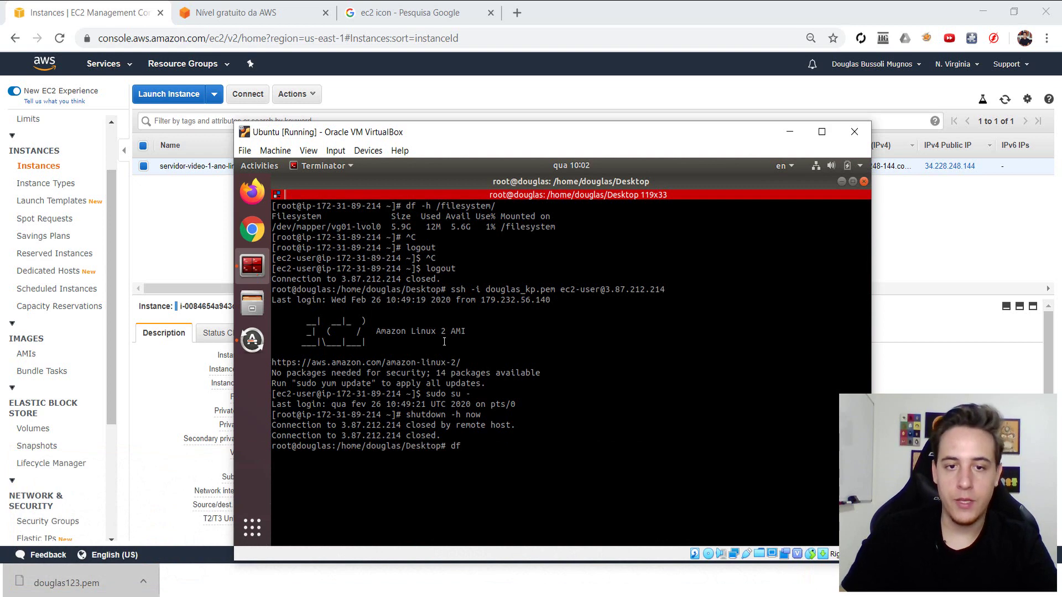
key(Return)
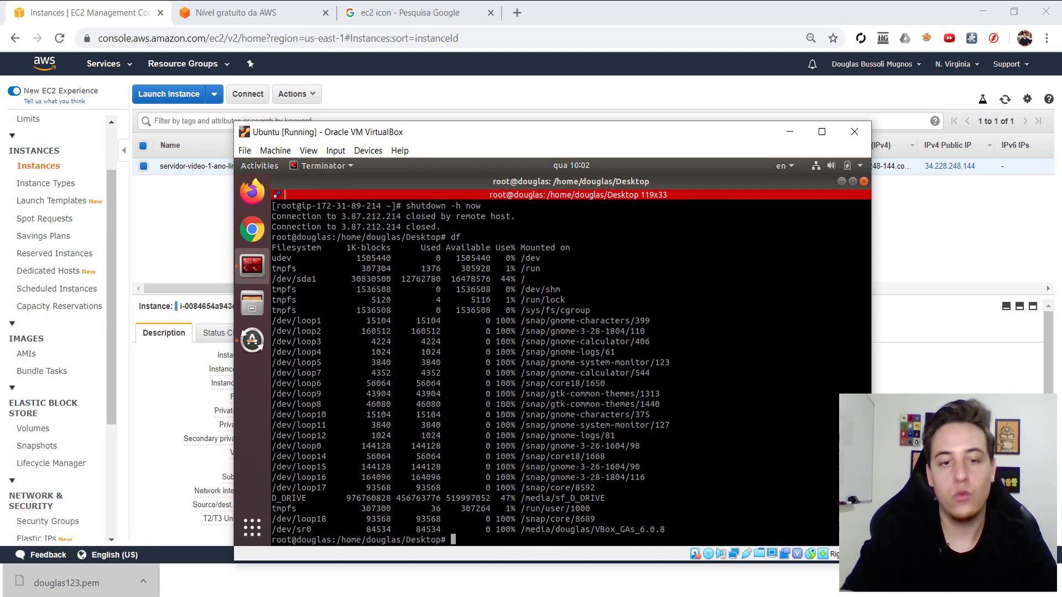
- Copy douglas123.pem from /media/sf_D_DRIVE to the Desktop with cp -p
text(c)
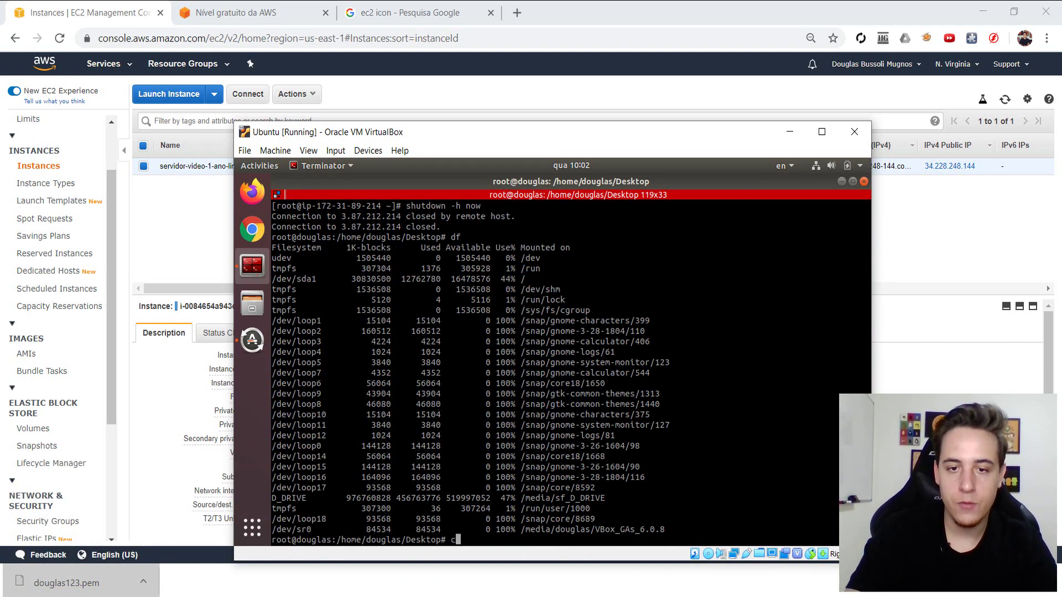
text(p -p /media/)
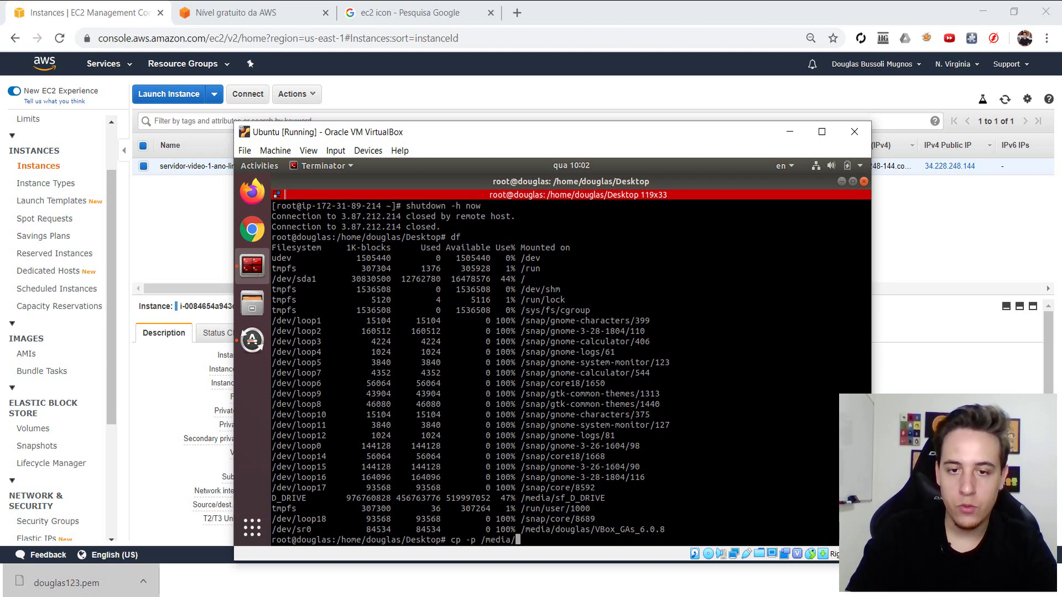
text(sn)
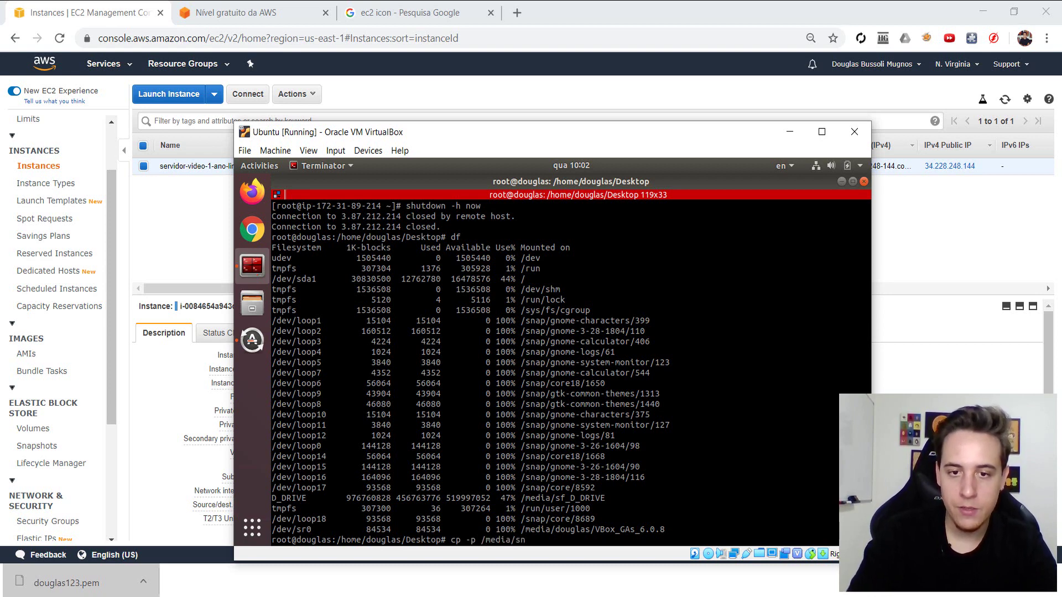
key(BackSpace)
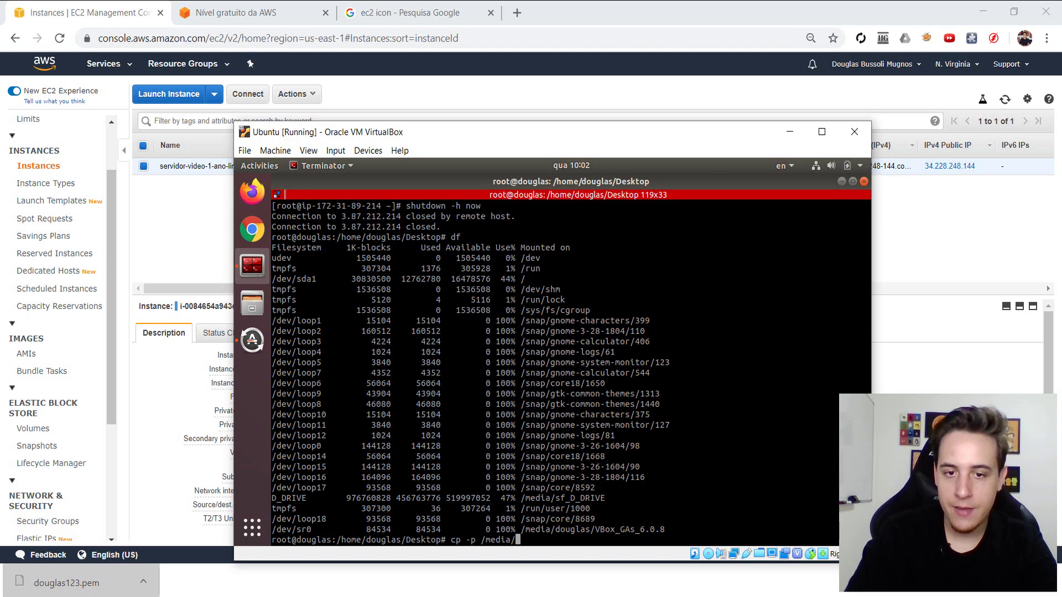
text(sd)
key(Tab)
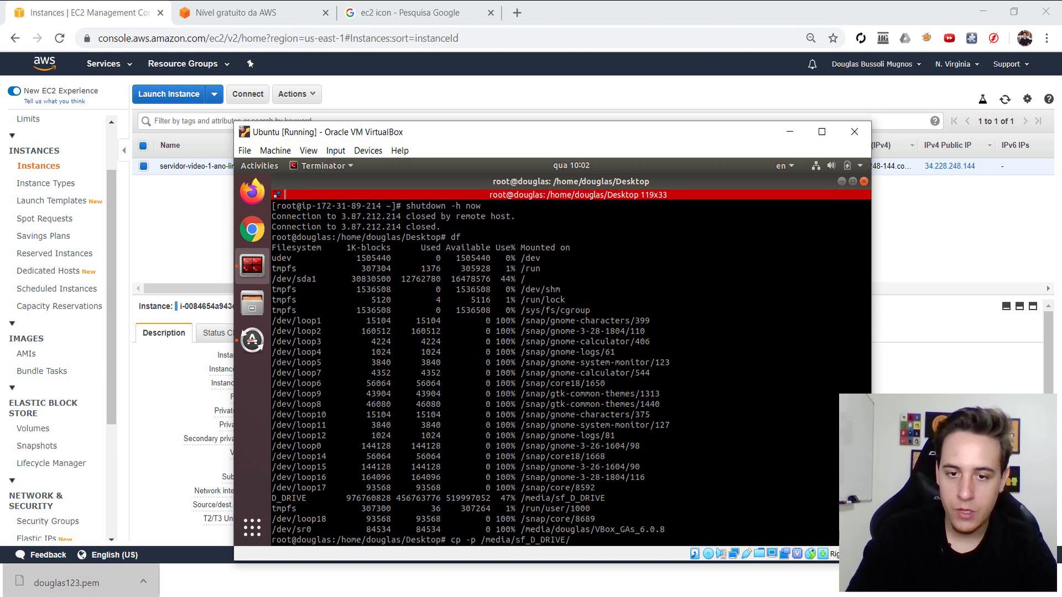
text(douglas)
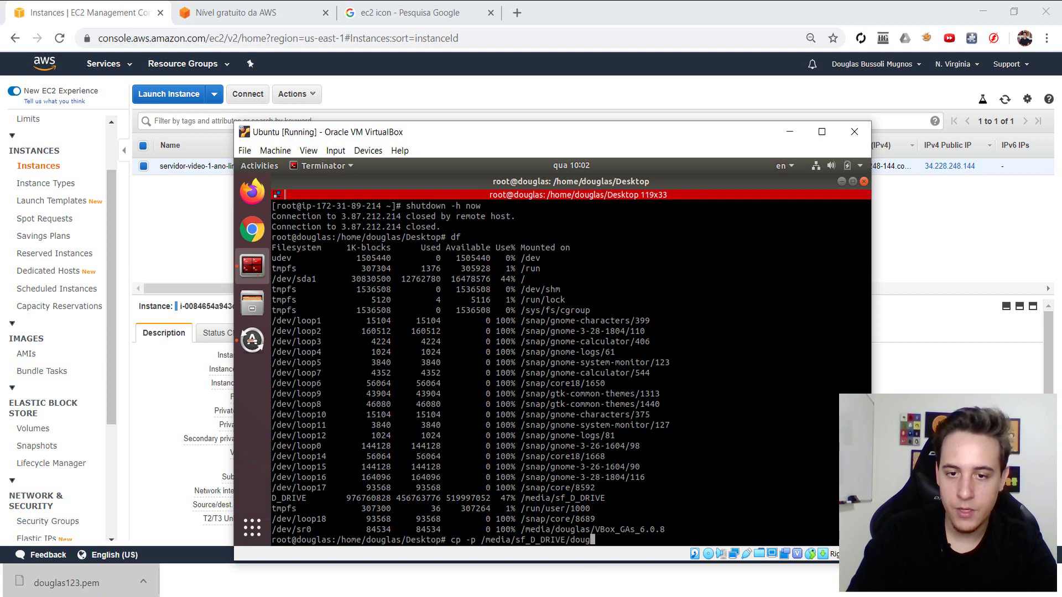
text(12)
key(Tab)
key(Tab)
key(Tab)
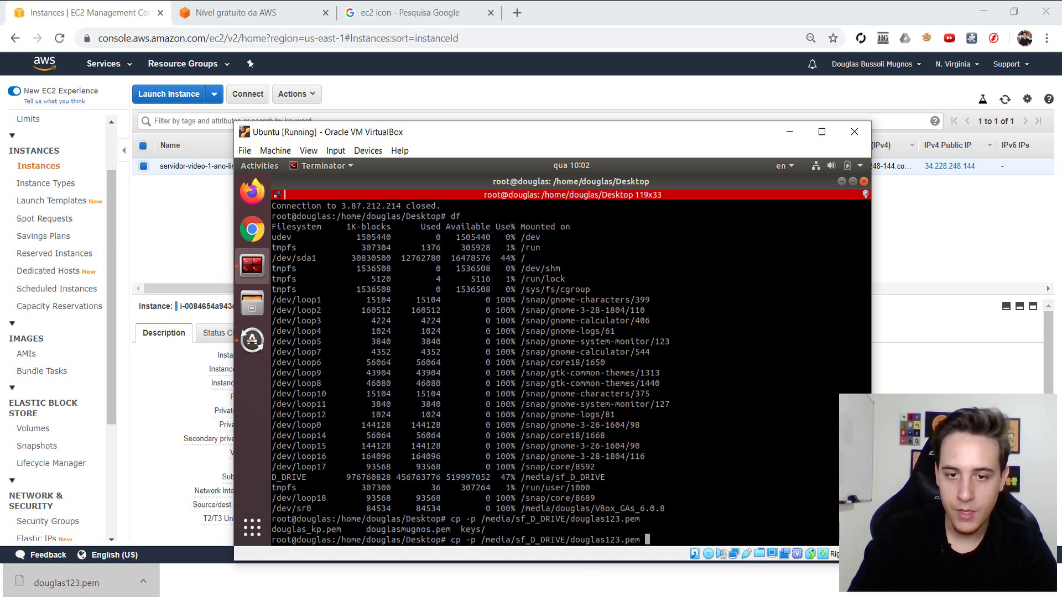
text(.)
key(Return)
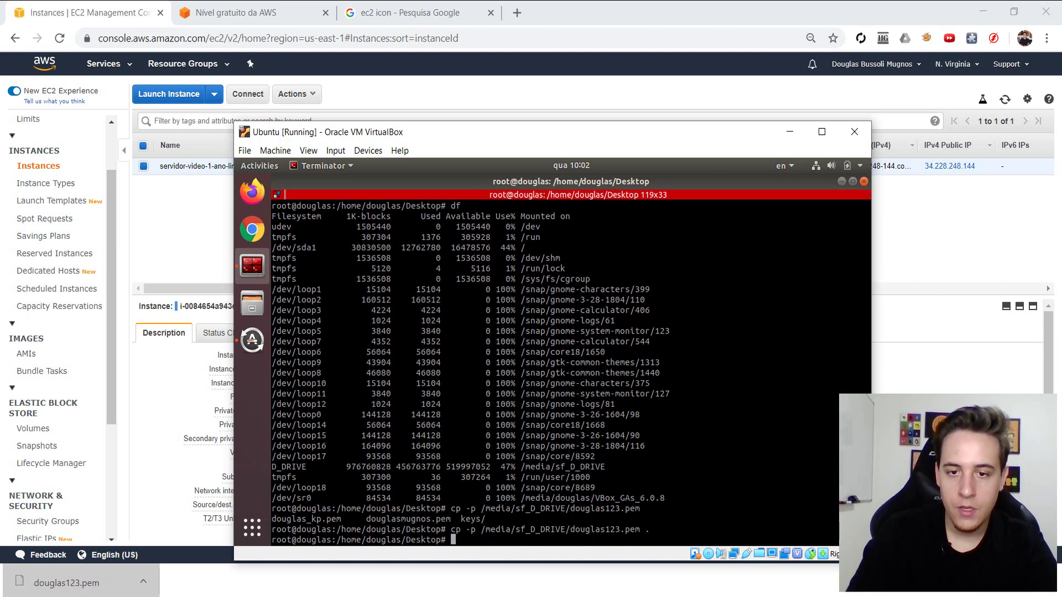
- Make douglas123.pem read-only with chmod 400, abandoning an unfinished chown command
text(chmod 40)
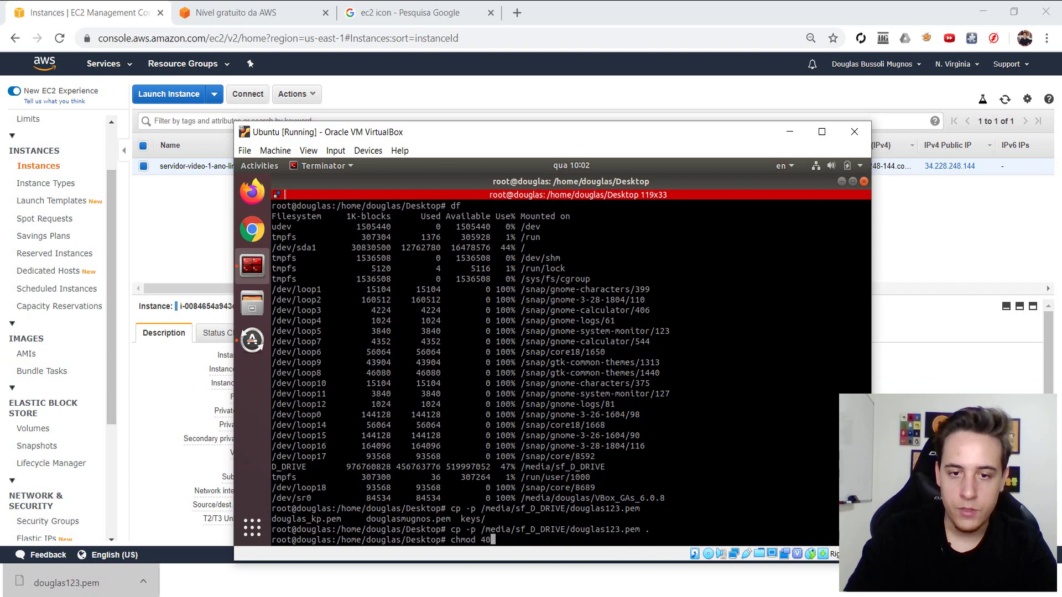
text(0 doug)
key(Tab)
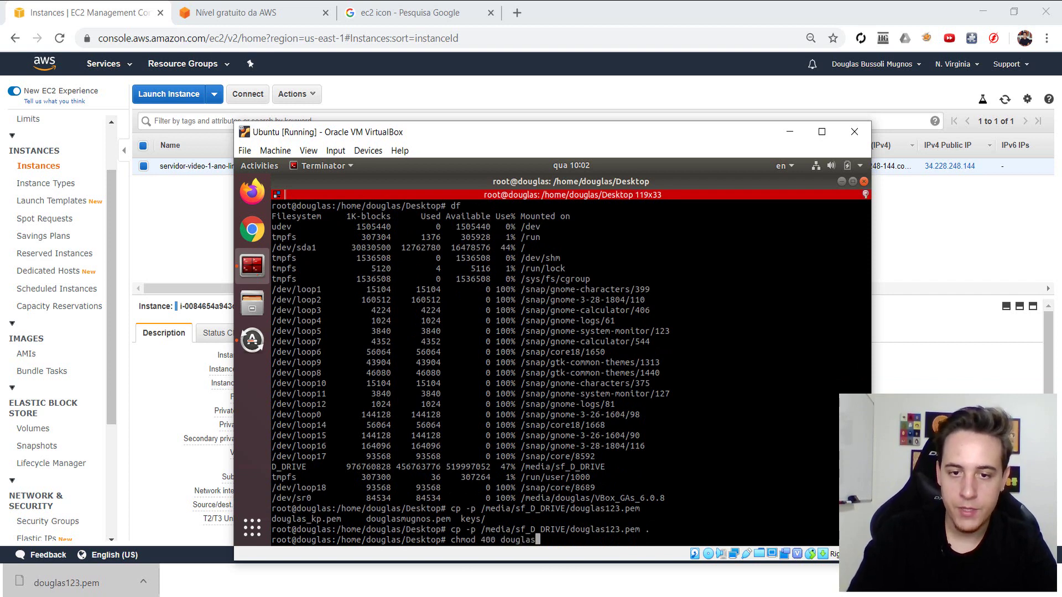
text(12)
key(Tab)
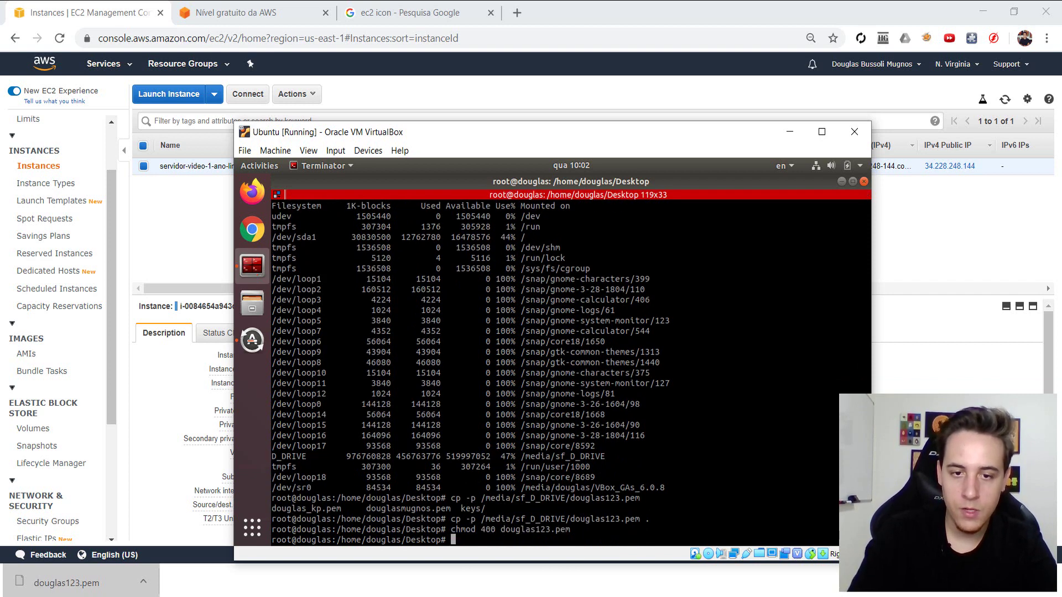
key(Return)
text(chown douglas)
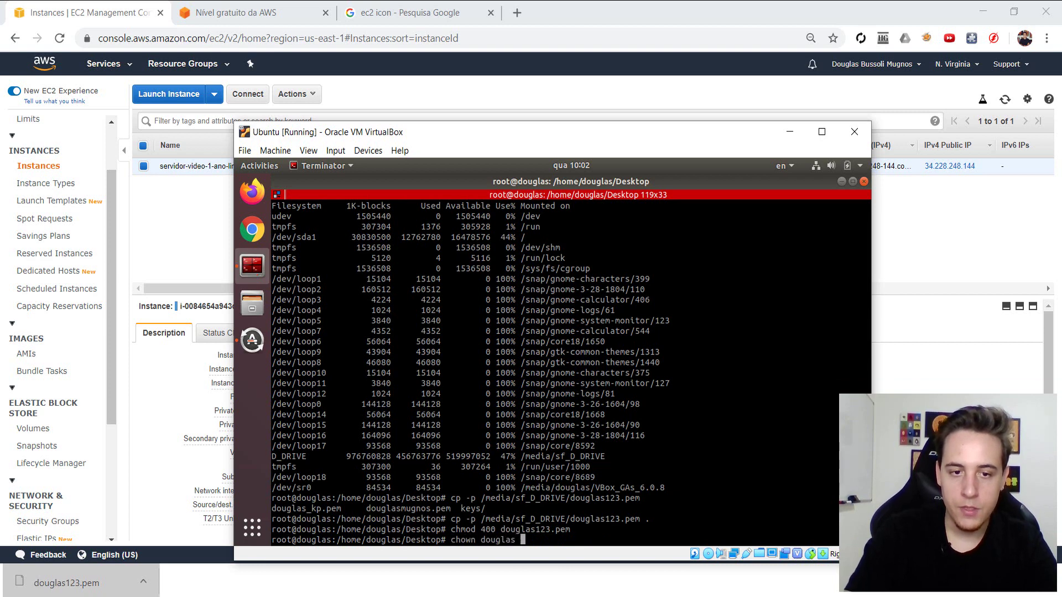
key(ctrl+c)
- Start the command ssh -i douglas123.pem and clear the terminal screen
text(ssh -i )
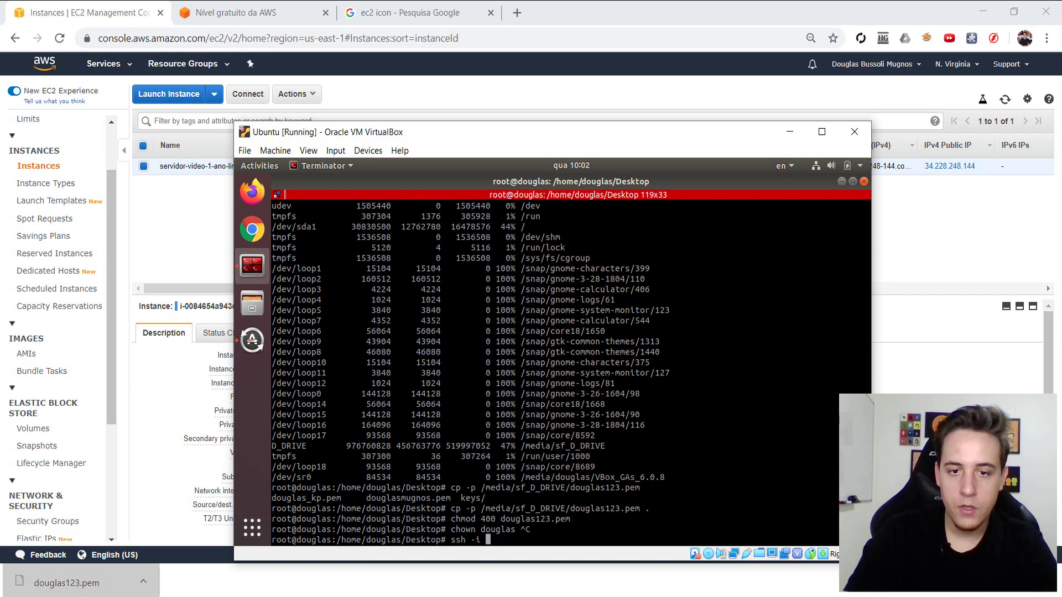
text(douglas.)
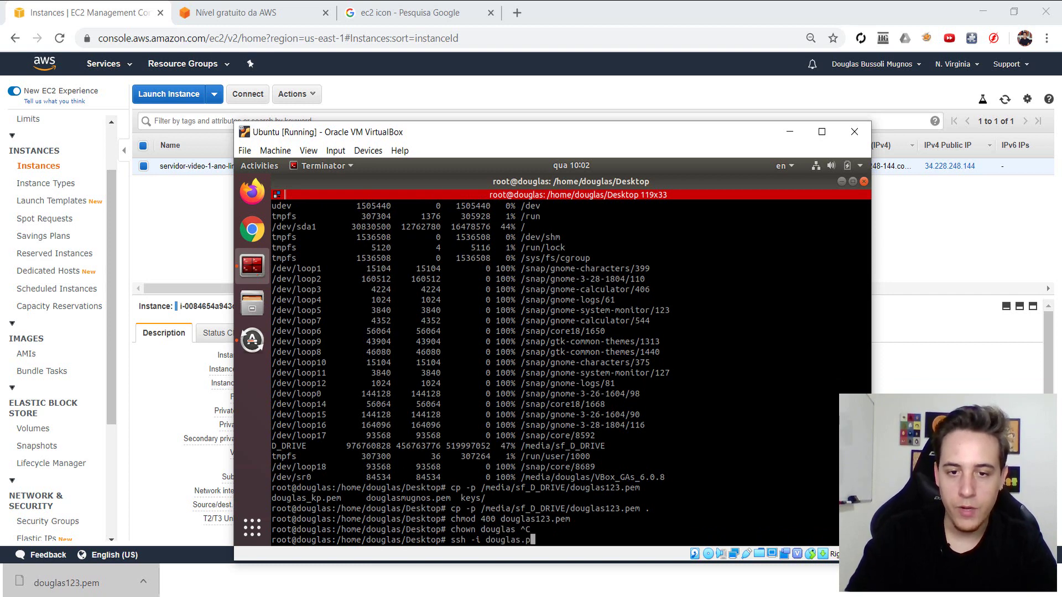
key(BackSpace)
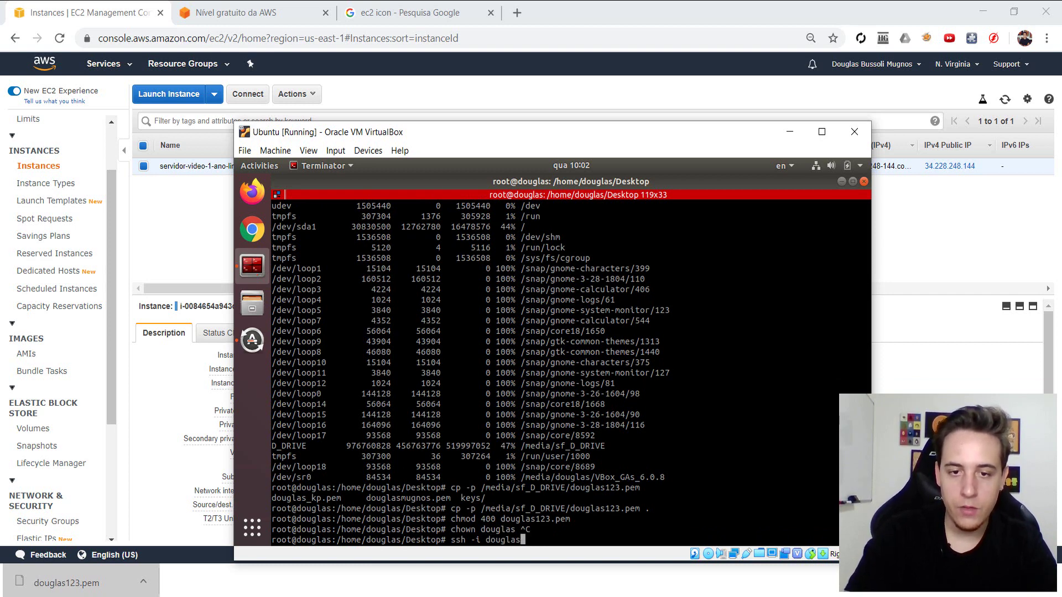
text(123)
key(Tab)
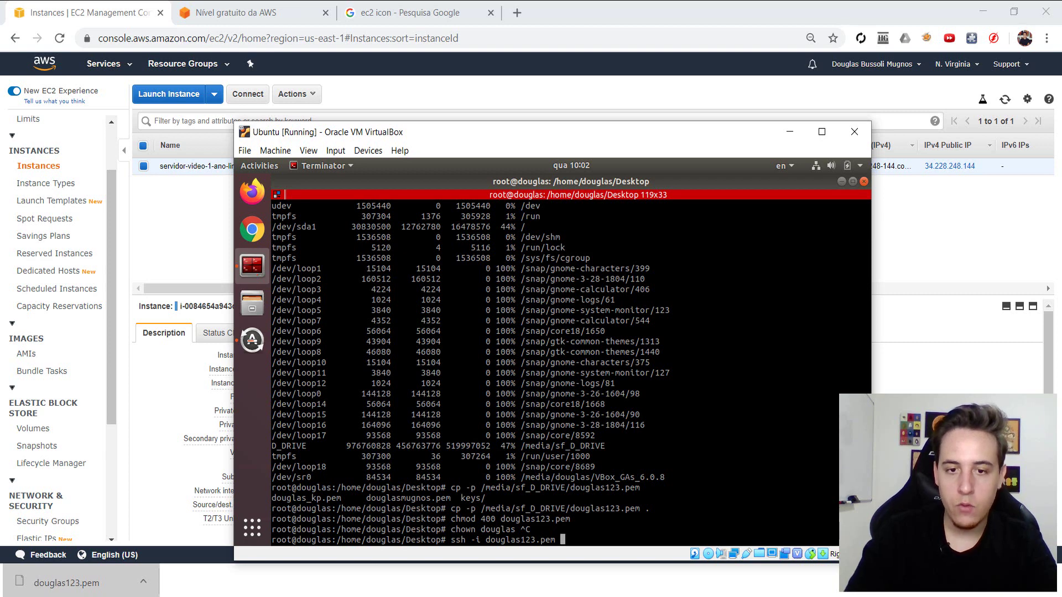
key(ctrl+l)
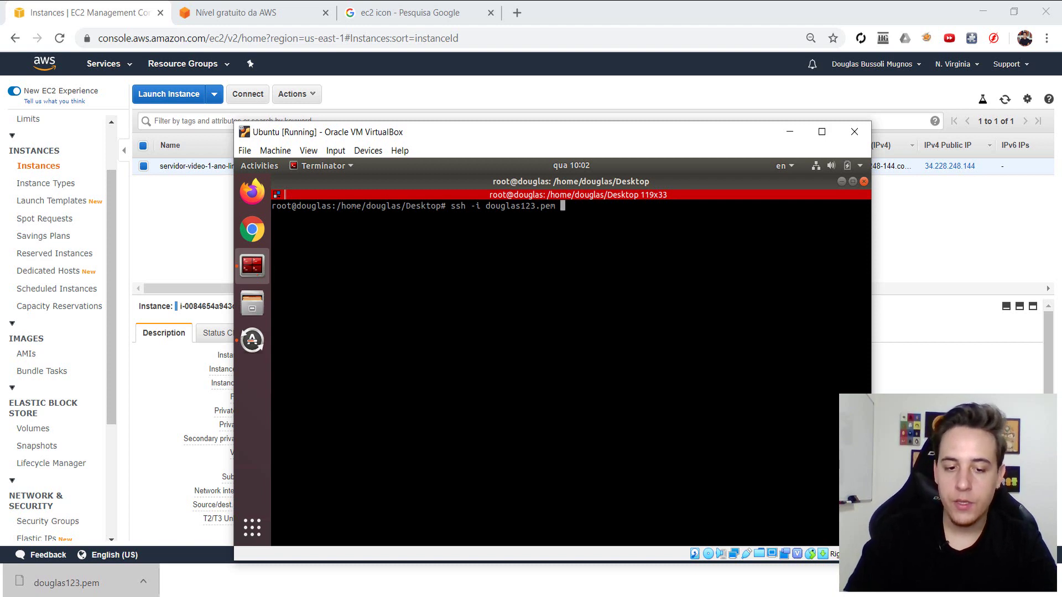
- Extend the ssh command with the user ubuntu@, correcting the mistyped user and host
text(ec2)
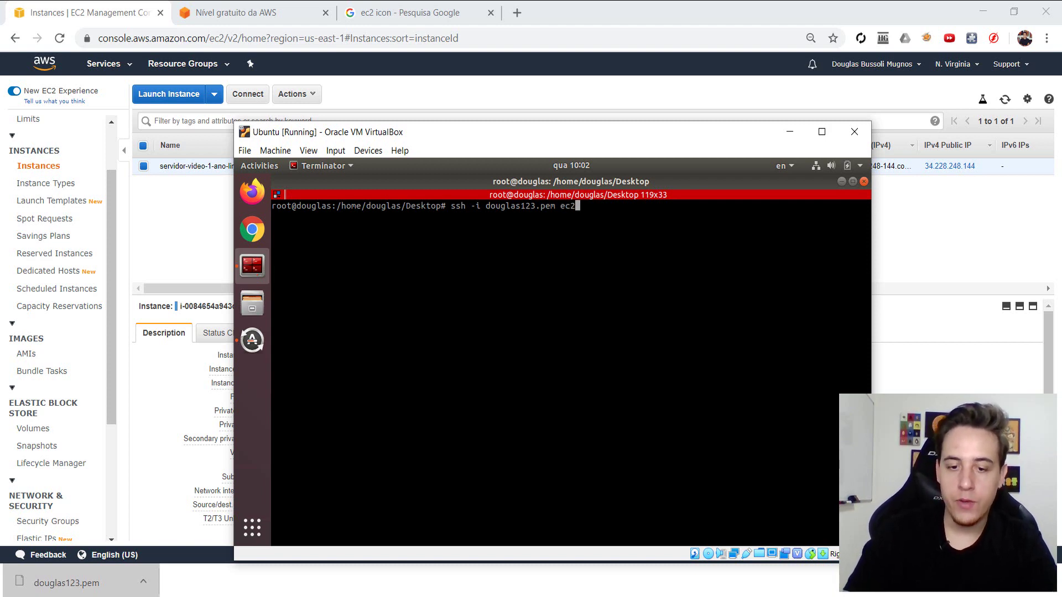
text(-us)
text(@XXX)
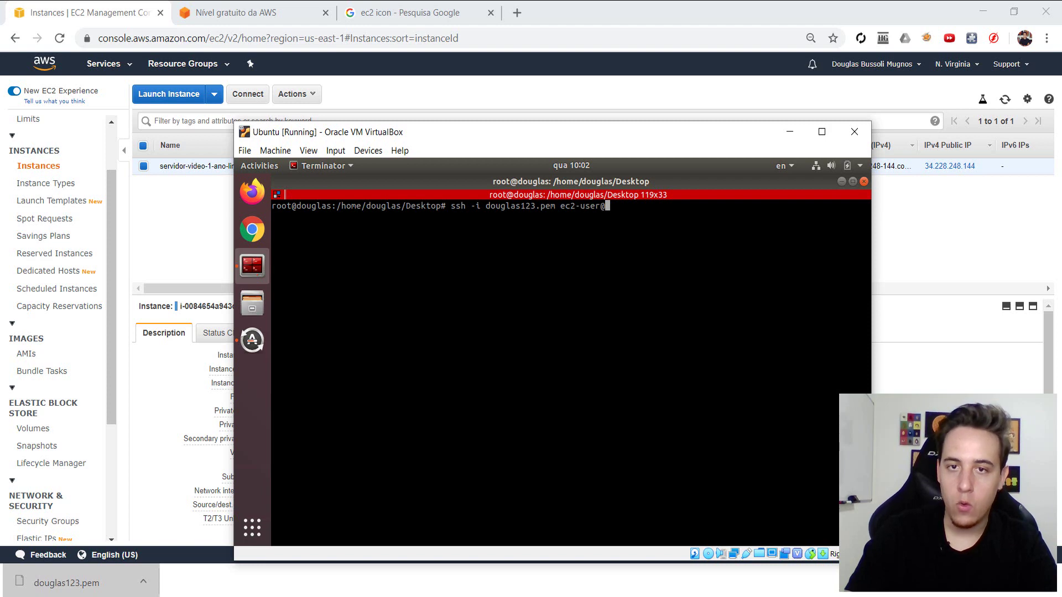
key(BackSpace)
key(BackSpace)
key(BackSpace)
key(BackSpace)
key(BackSpace)
key(BackSpace)
key(BackSpace)
key(BackSpace)
key(BackSpace)
key(BackSpace)
key(BackSpace)
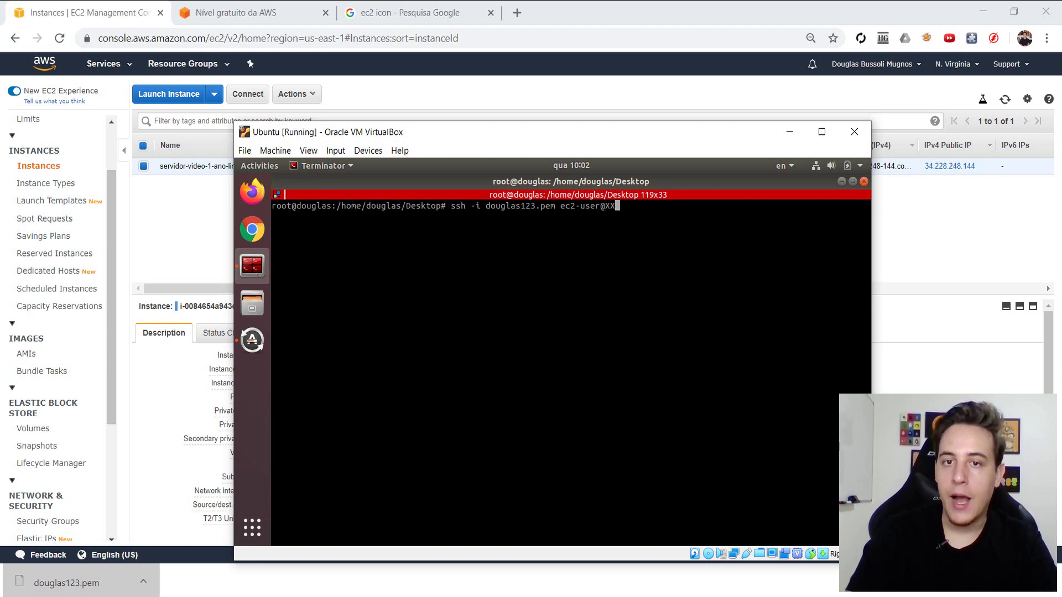
key(BackSpace)
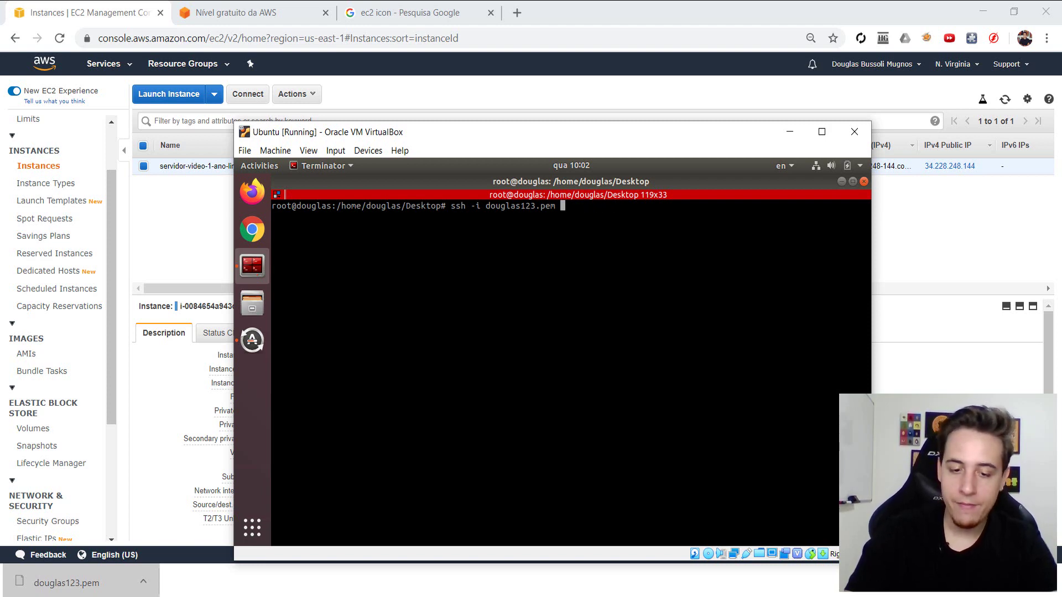
text(ubnu)
key(BackSpace)
key(BackSpace)
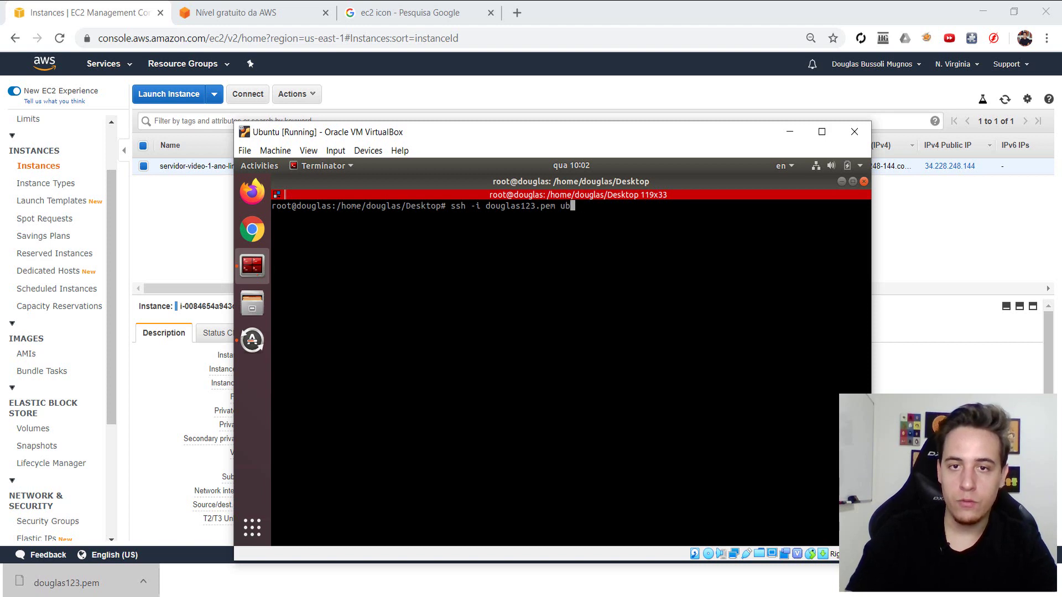
text(ntu@)
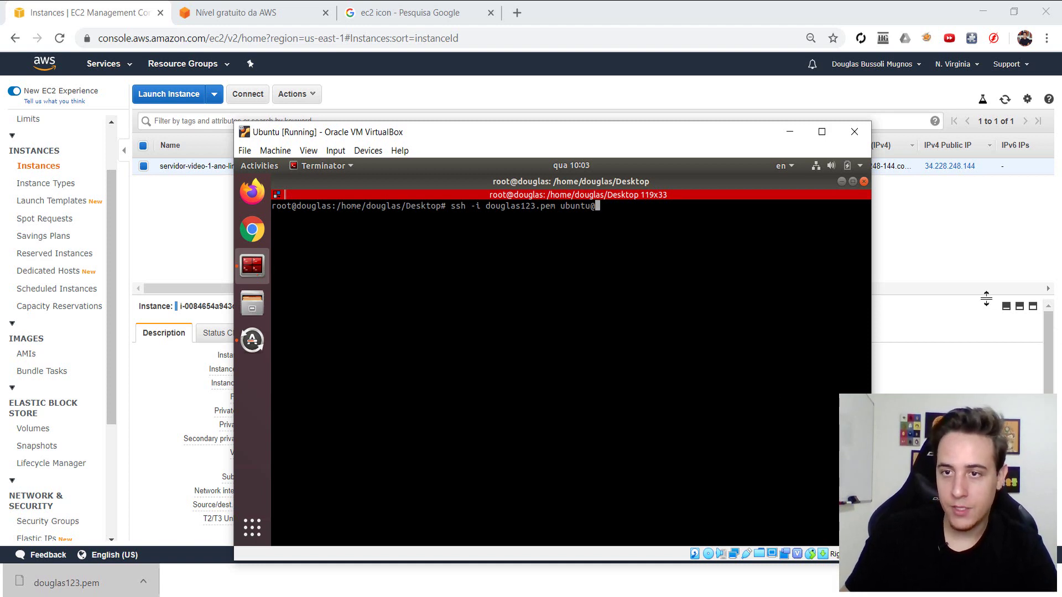
- Paste IP 34.228.248.144 after ubuntu@, connect over SSH, and accept the host fingerprint with yes
click(981, 245)
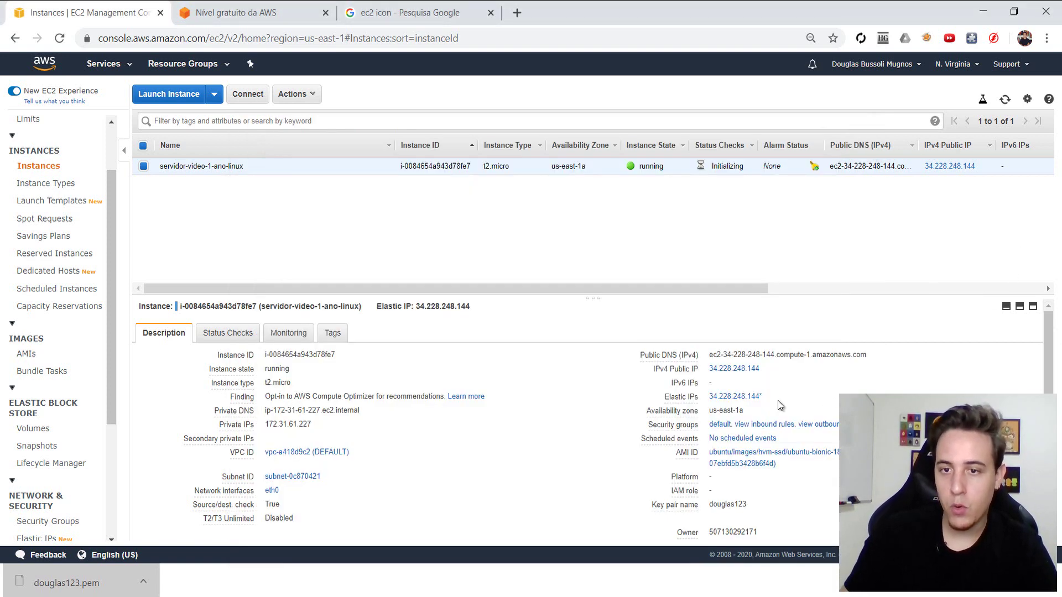
click(767, 371)
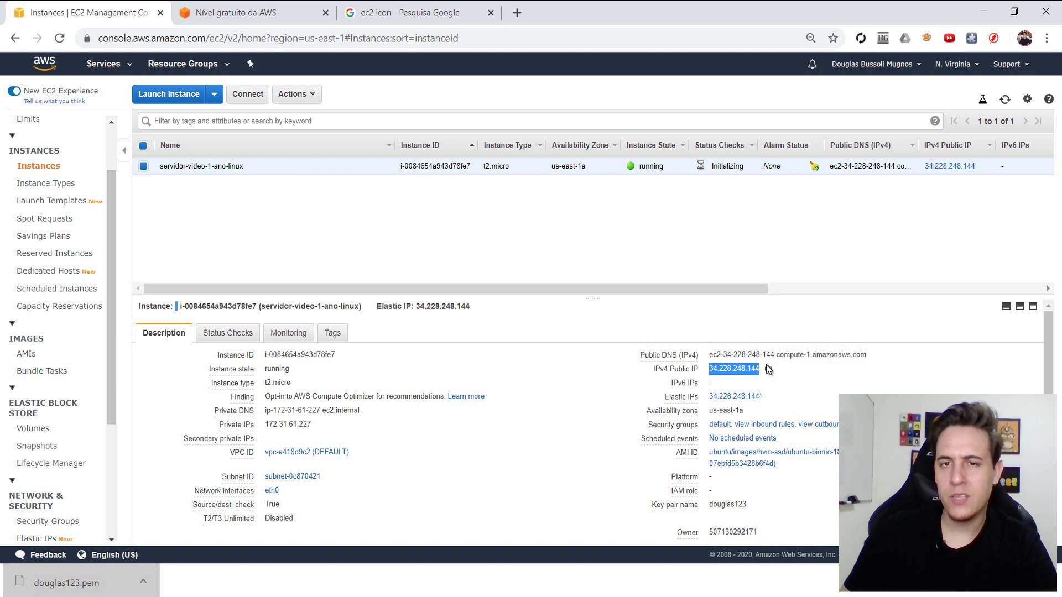
key(alt+Tab)
right_click(716, 231)
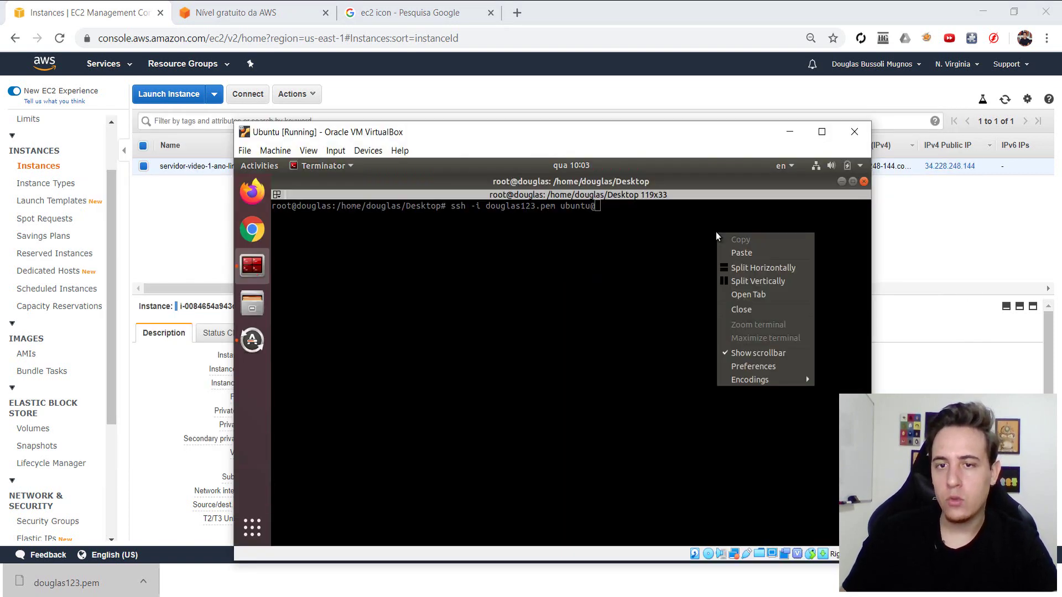
click(748, 258)
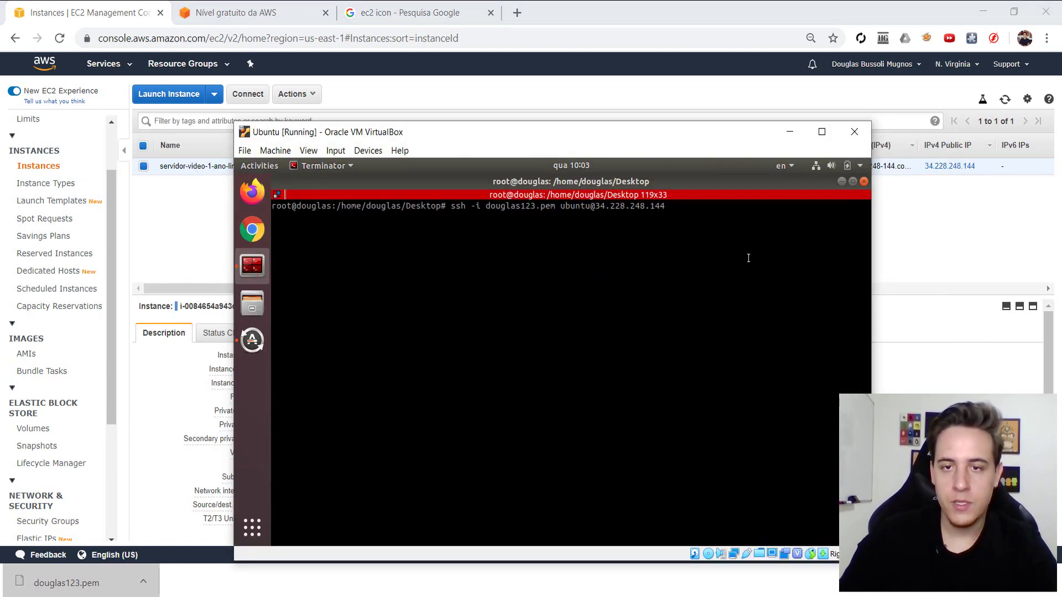
key(Return)
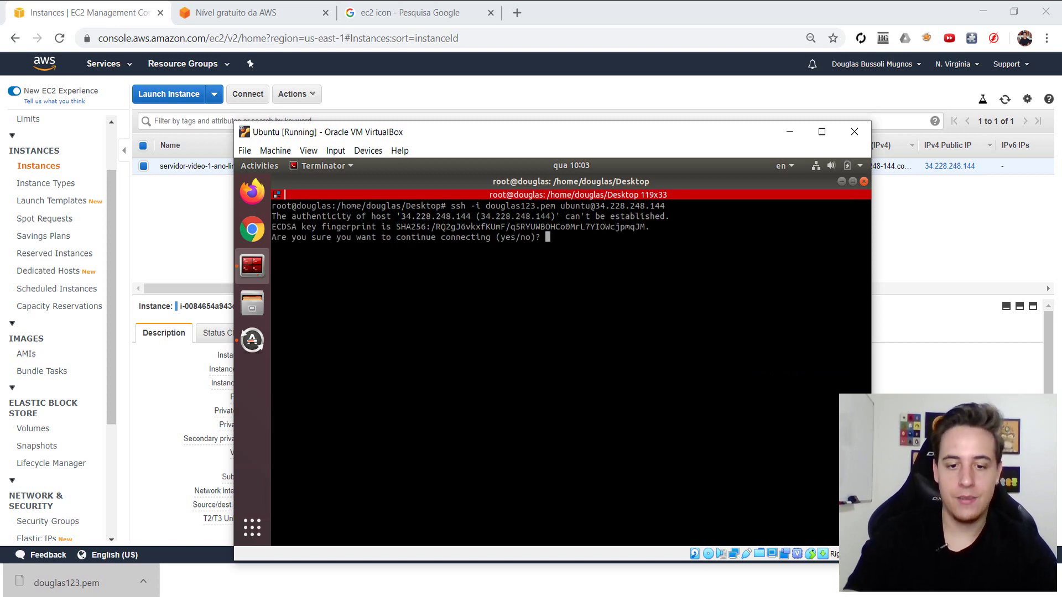
text(yes)
key(Return)
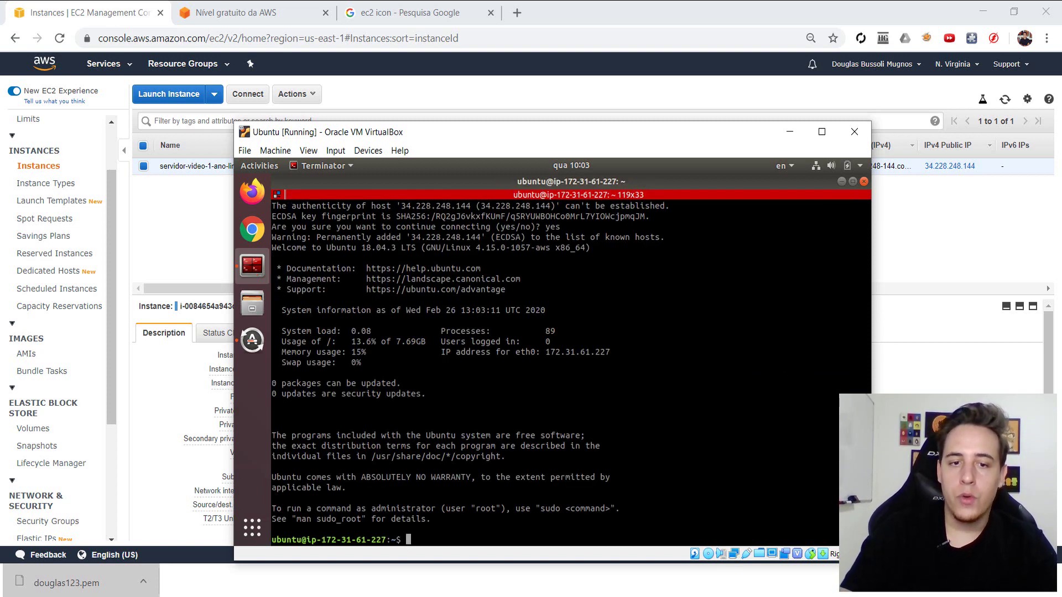
- Become root with sudo su -, then copy the instance ID and select Elastic IP 34.228.248.144
text(sudo su -)
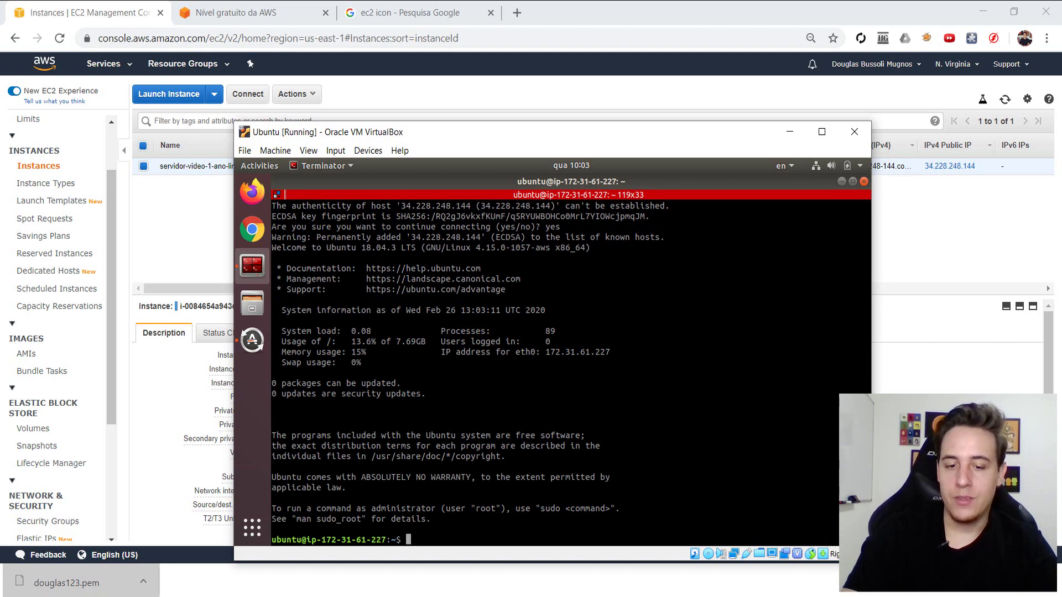
key(Return)
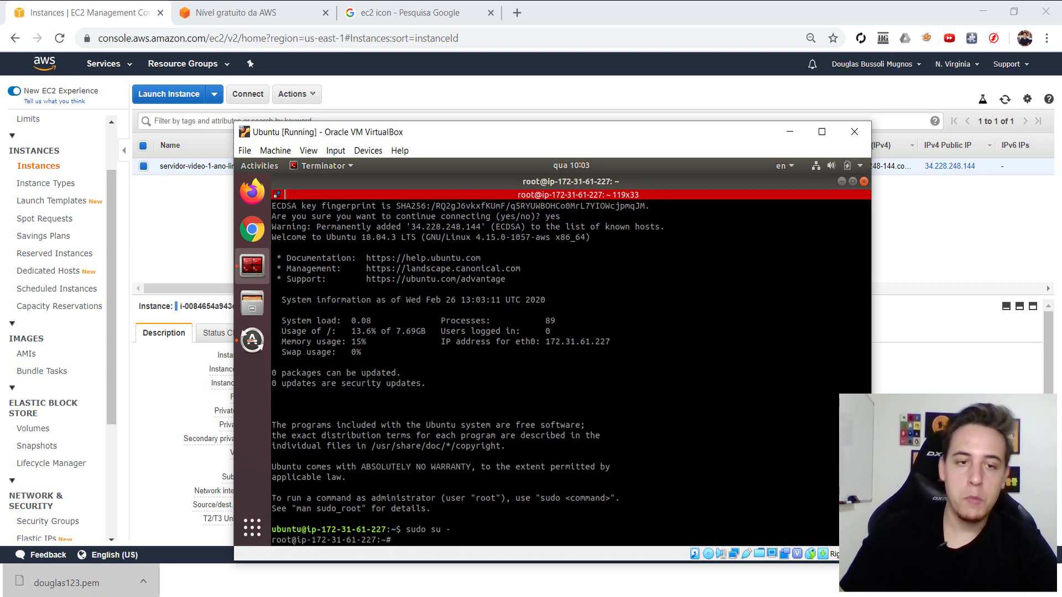
double_click(212, 304)
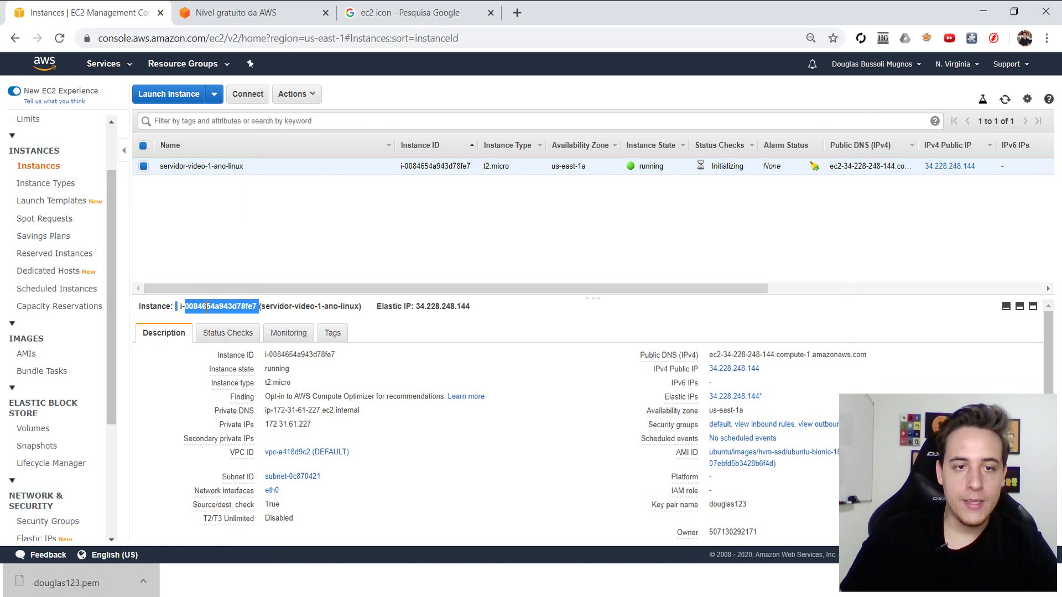
right_click(206, 306)
click(213, 316)
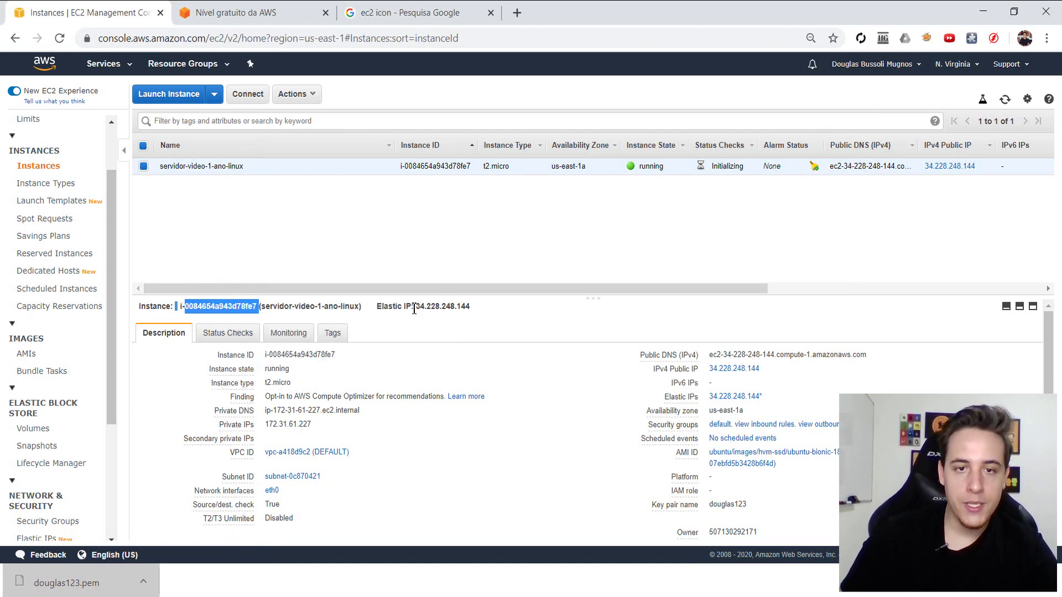
drag(415, 307, 470, 307)
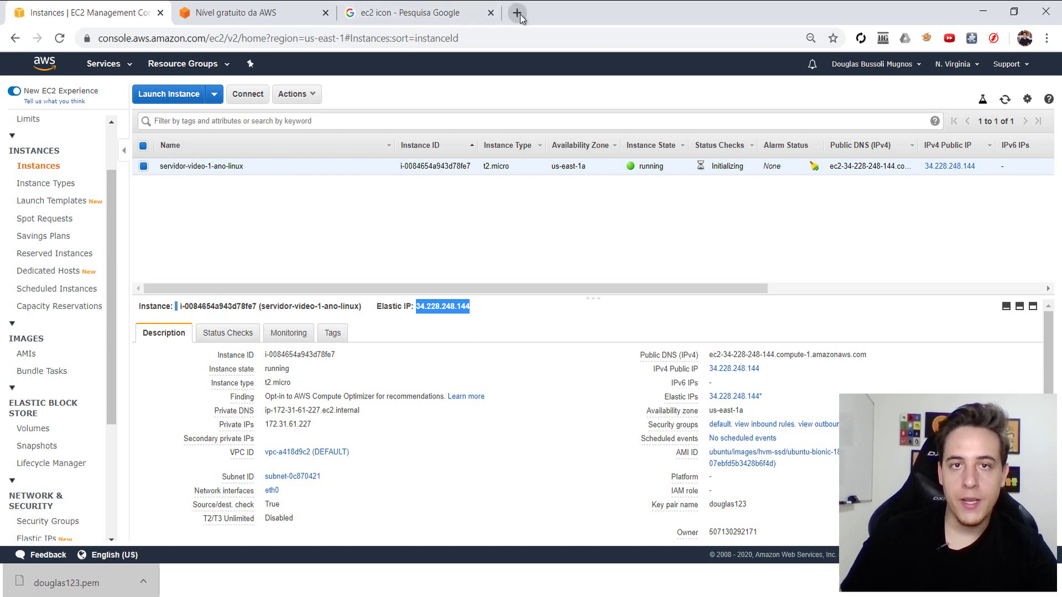
- Load 34.228.248.144 in a new Chrome tab, get connection refused, and return to the terminal
click(518, 13)
key(ctrl+v)
key(Return)
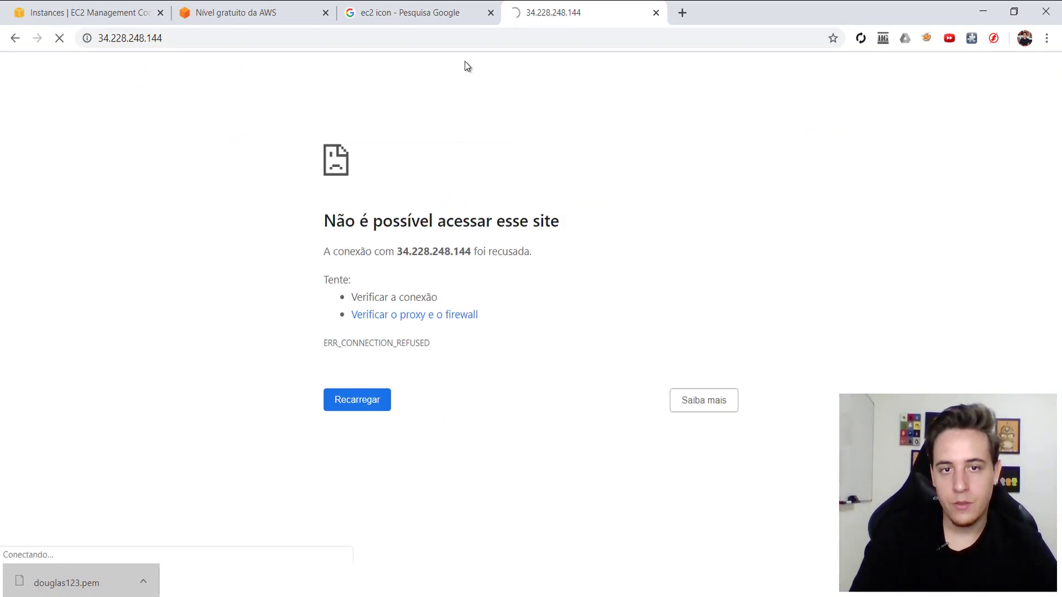
key(alt+Tab)
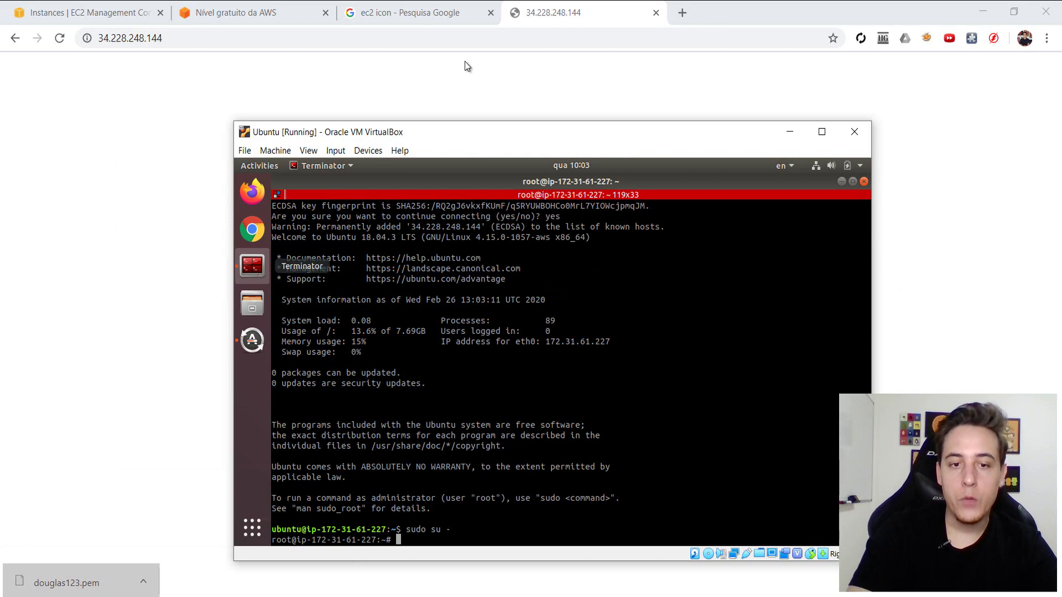
- Try apt-get install nginx, then retry with --fix-missing; both attempts fail
text(a)
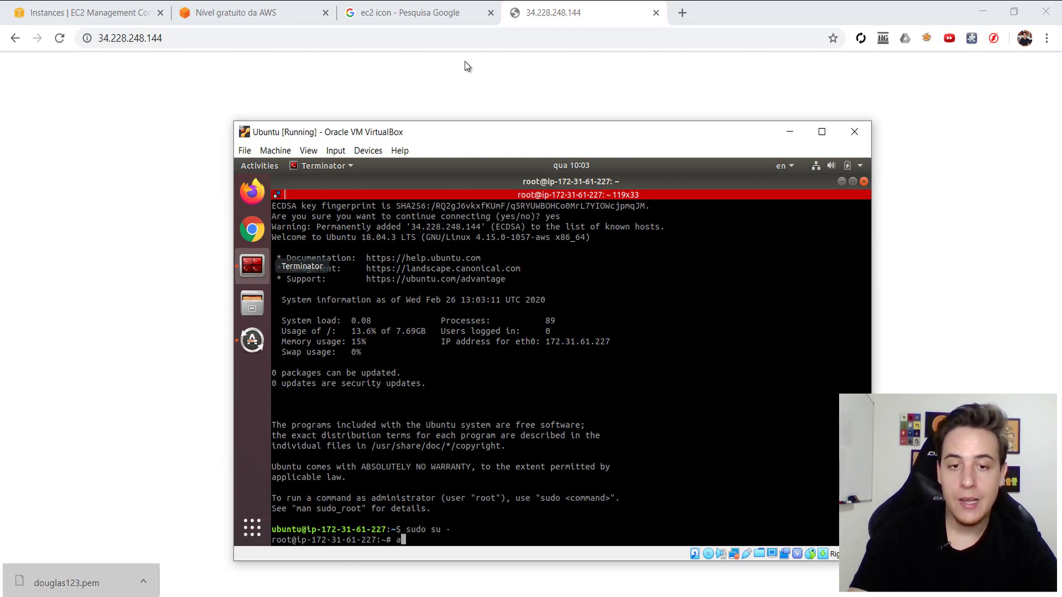
text(pt-get install )
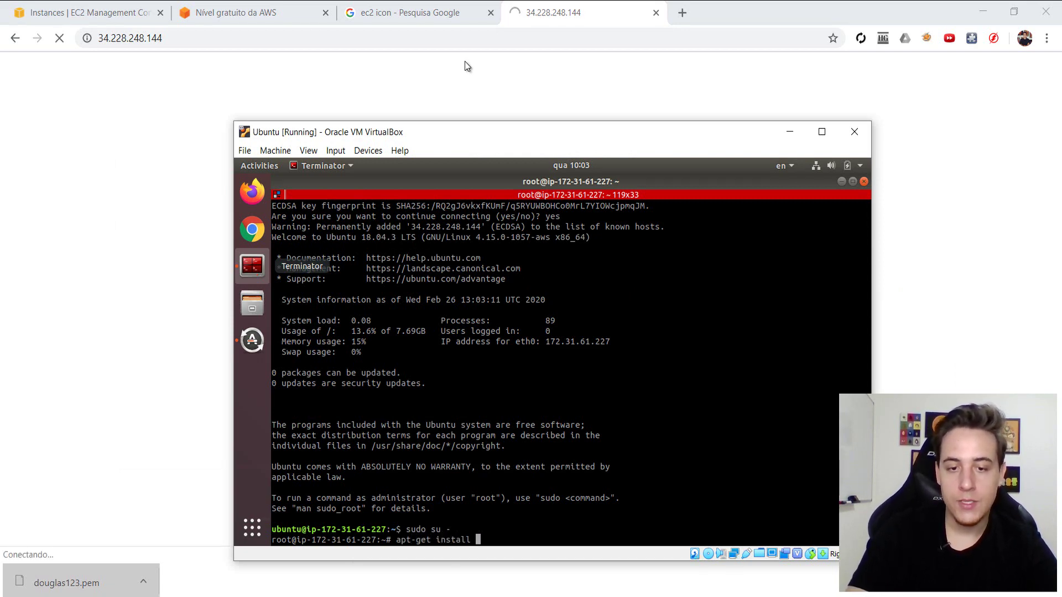
text(nginx)
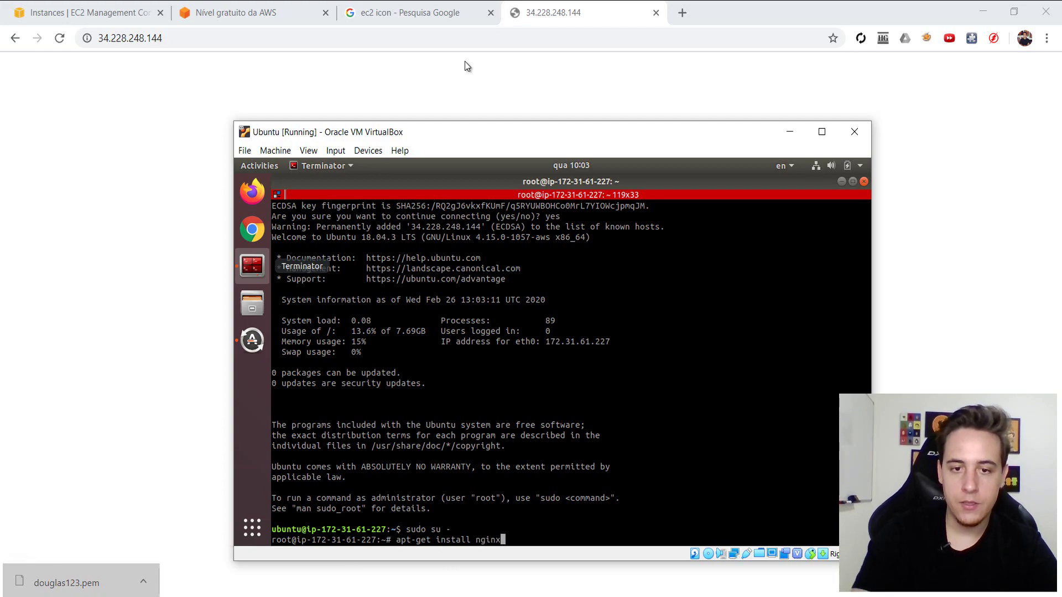
key(Return)
text(y)
key(Return)
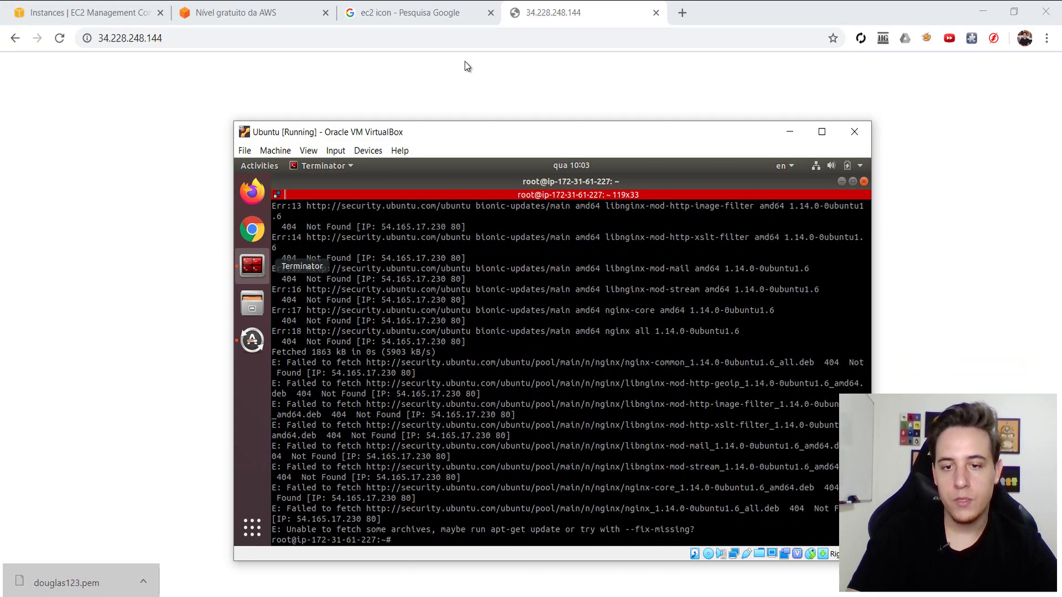
key(Up)
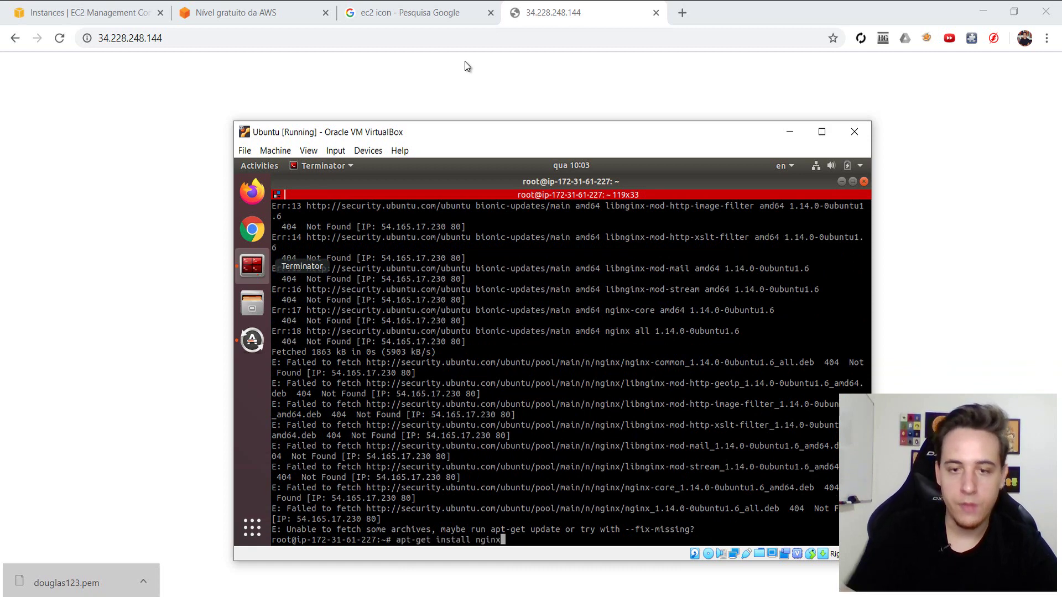
text(--fix)
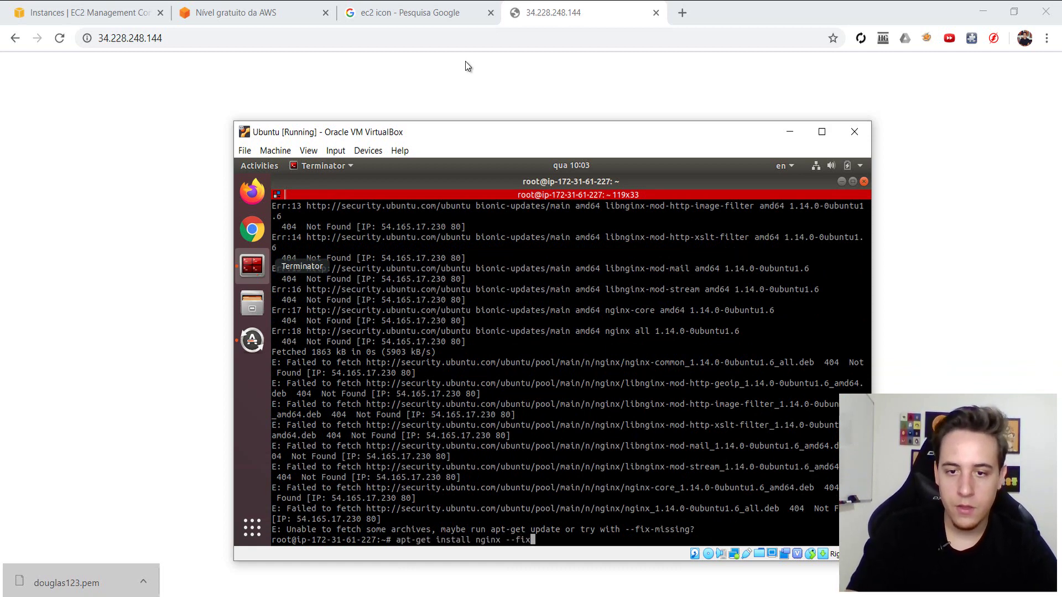
text(-missing)
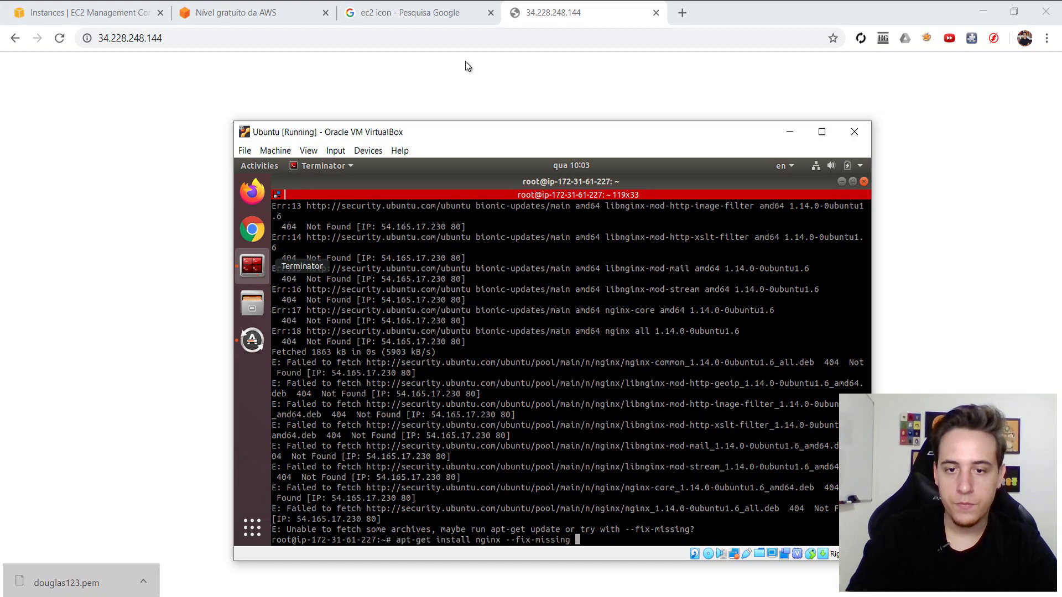
key(Return)
text(y)
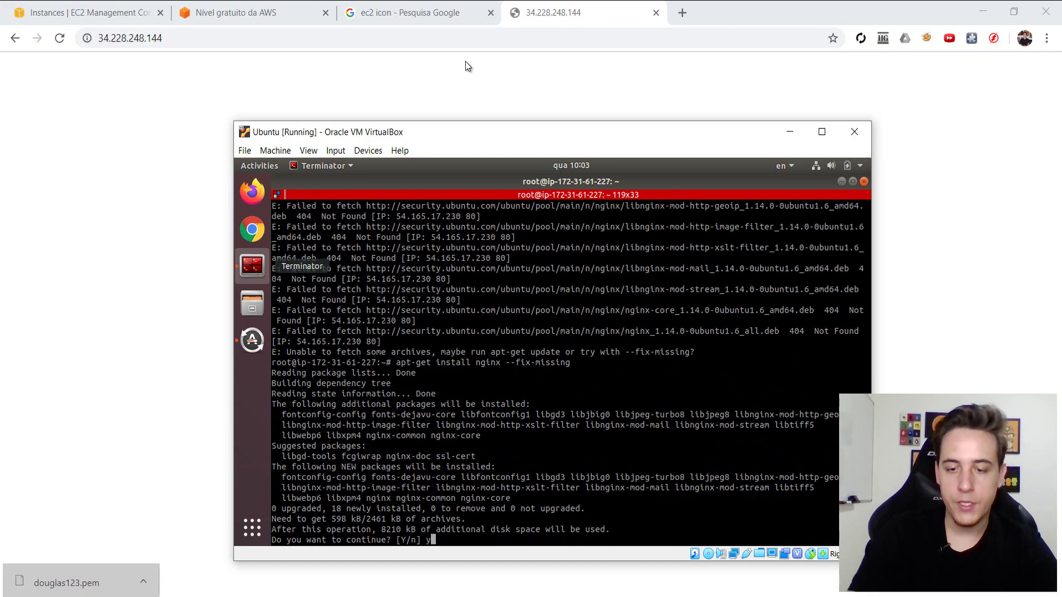
key(Return)
- Run apt-get update, then rerun apt-get install nginx and confirm with y
text(apt)
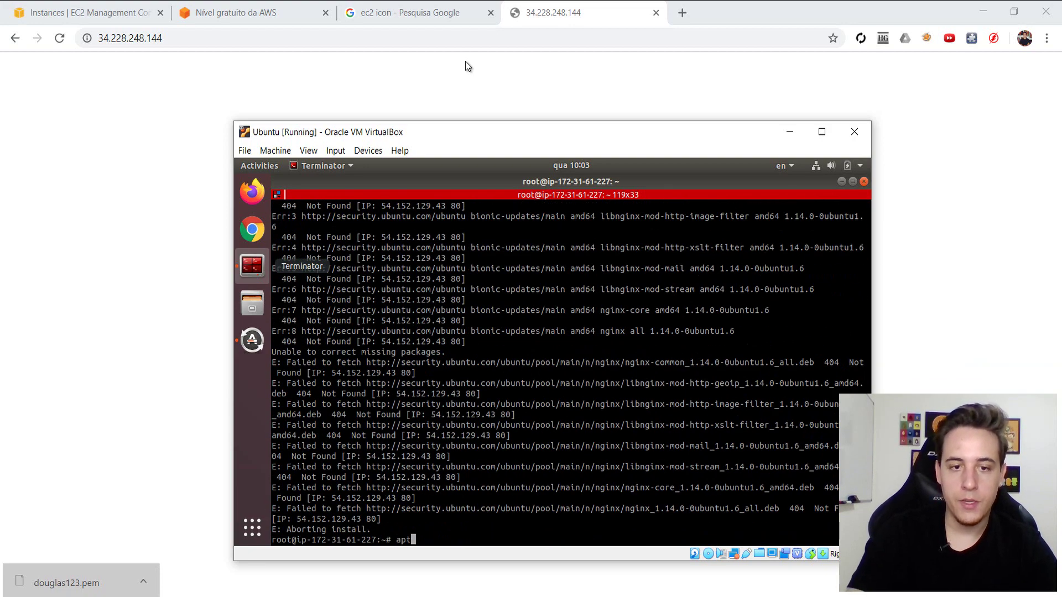
text(-get update)
key(Return)
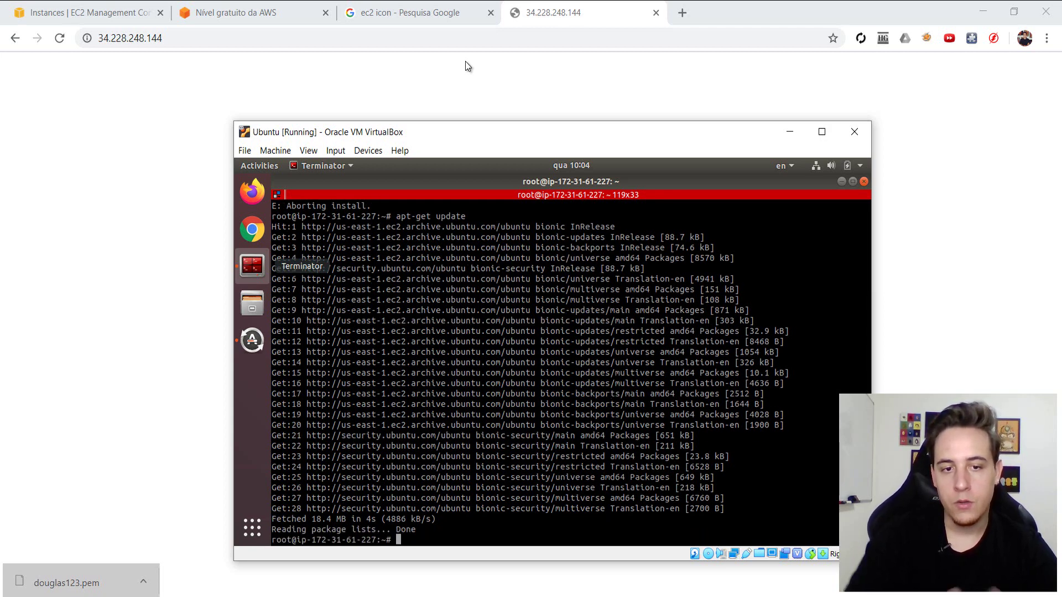
key(Up)
key(Up)
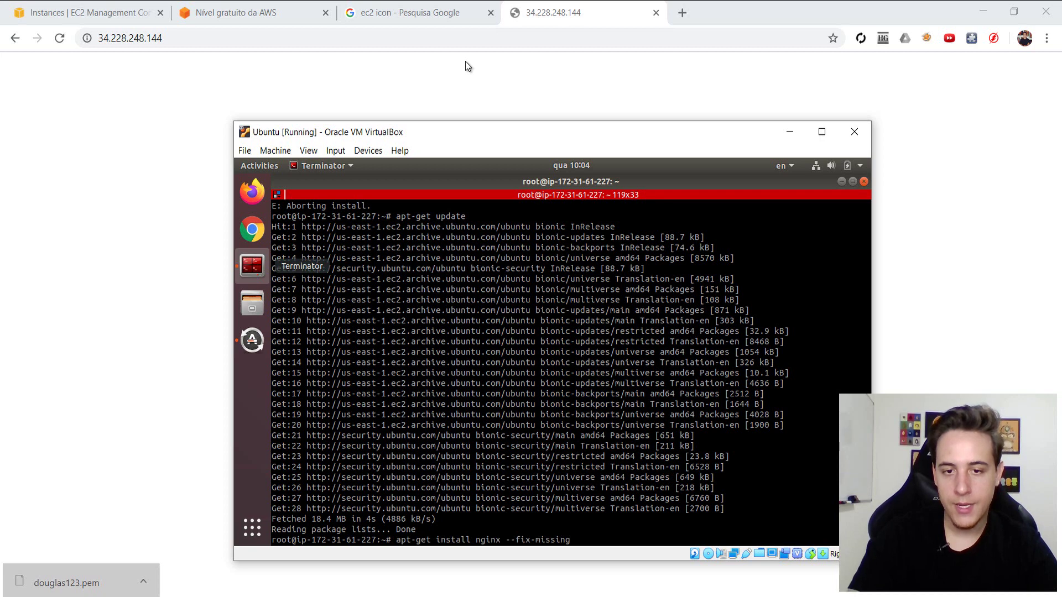
key(BackSpace)
key(BackSpace)
key(BackSpace)
key(BackSpace)
key(BackSpace)
key(BackSpace)
key(BackSpace)
key(BackSpace)
key(BackSpace)
key(BackSpace)
key(BackSpace)
key(BackSpace)
key(BackSpace)
key(BackSpace)
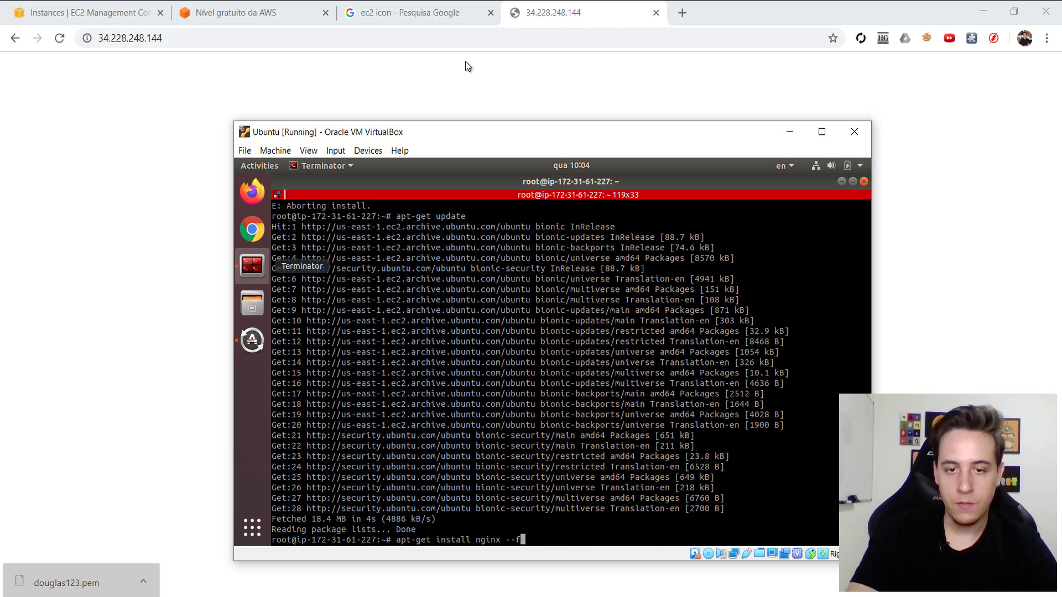
key(Return)
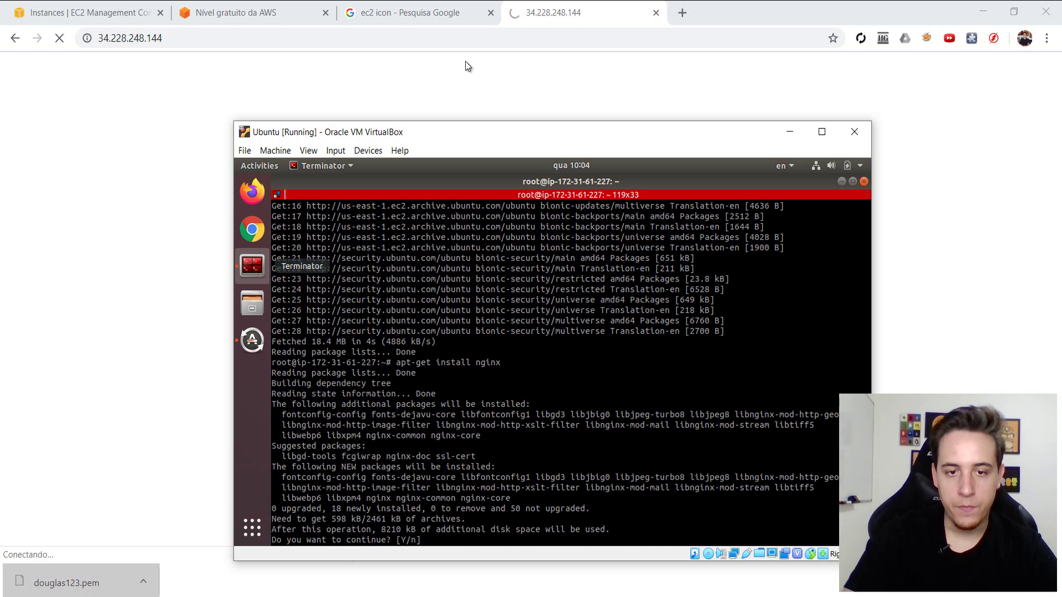
text(y)
key(Return)
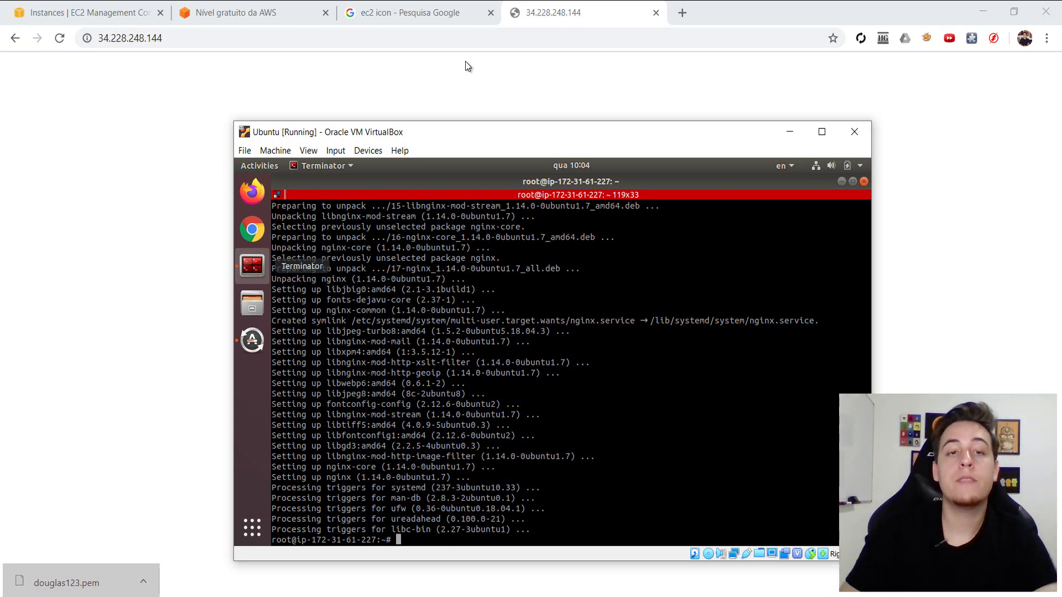
- Reload 34.228.248.144 in Chrome to see the Welcome to nginx! page
click(201, 46)
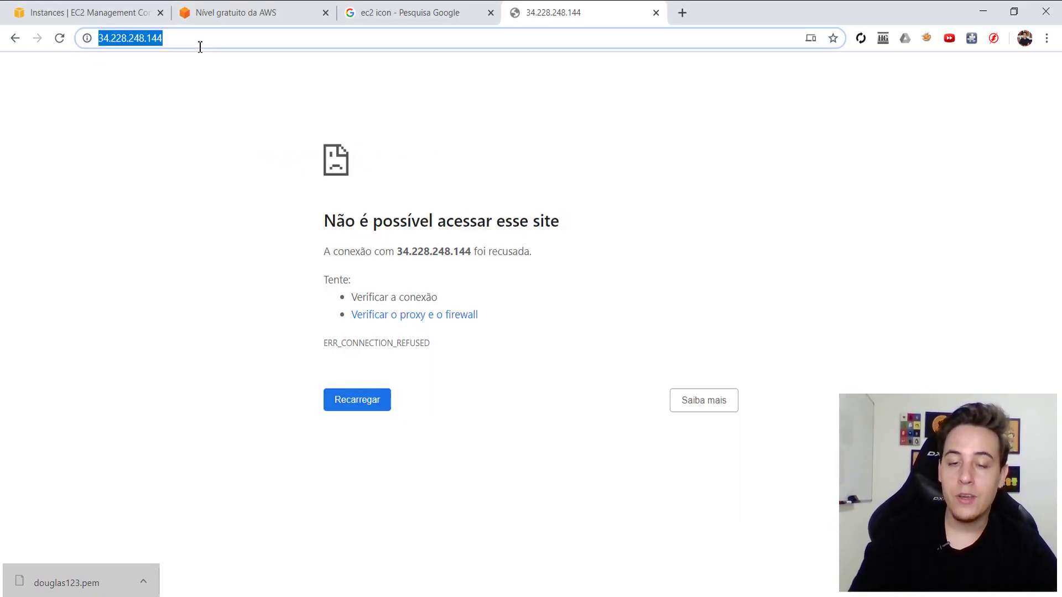
key(Return)
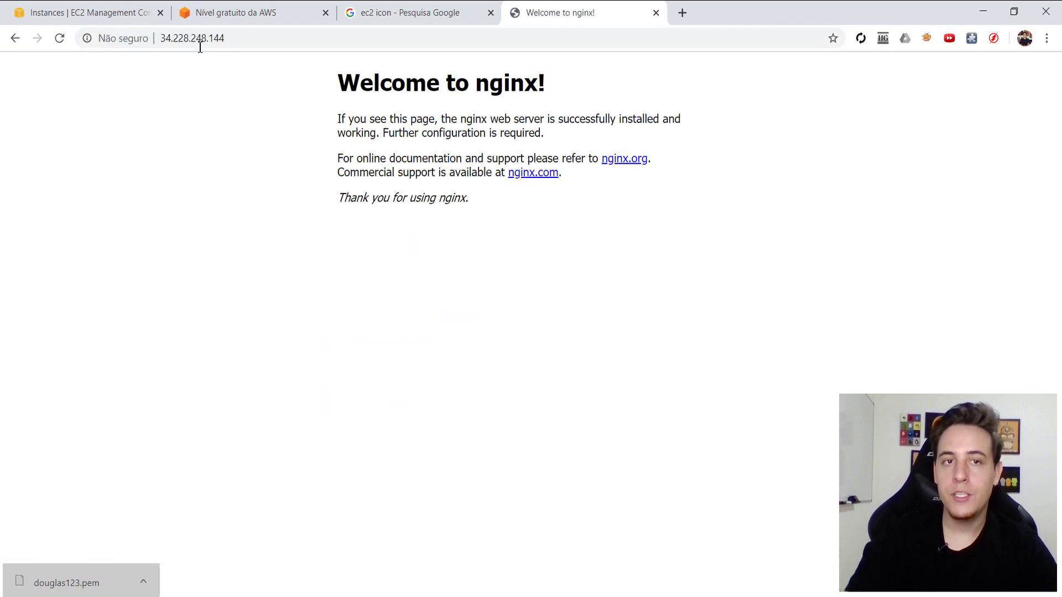
key(alt+Tab)
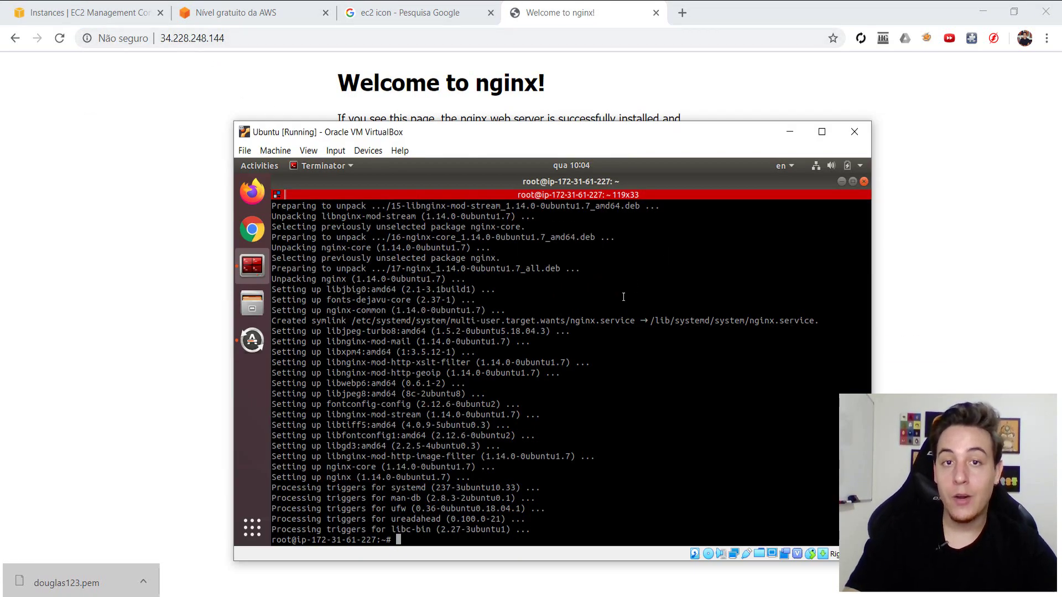
- Move into /var/www/html and list the files there
text(cd /v)
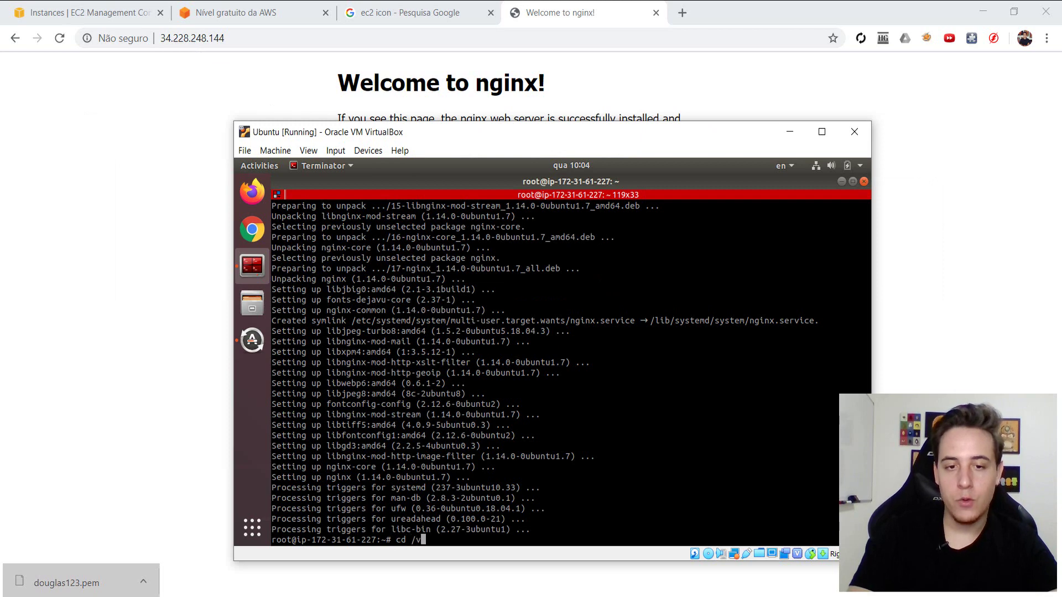
text(ar/www/html/)
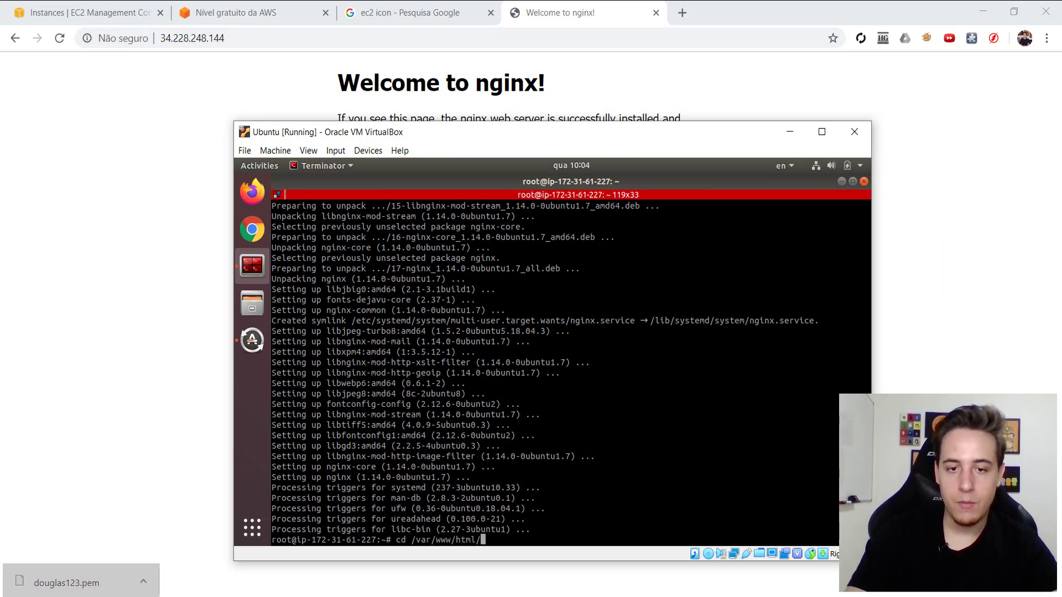
key(Return)
text(ls- ltr)
key(Return)
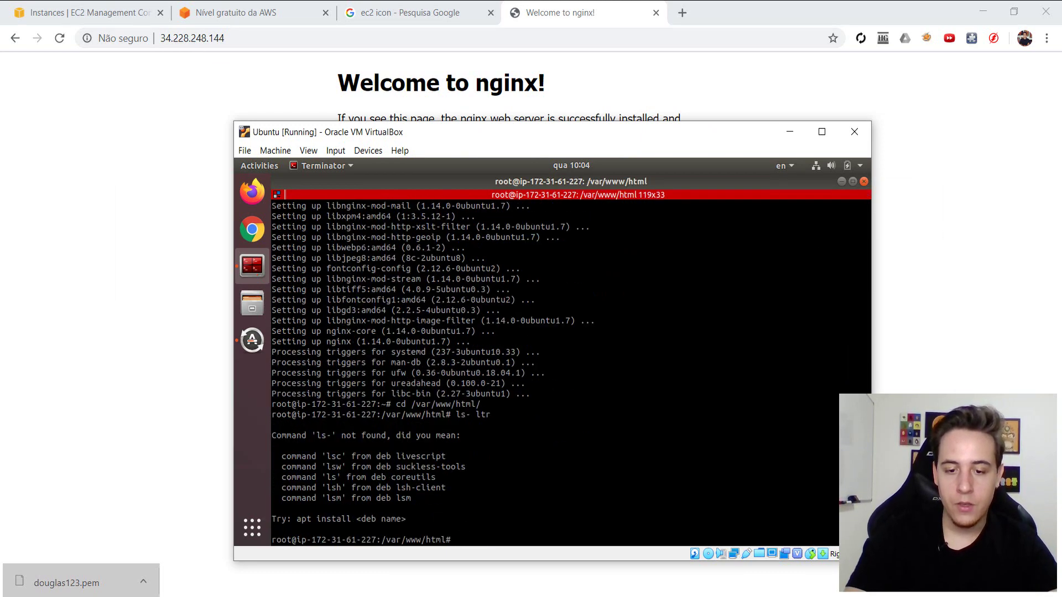
text(ls -lr)
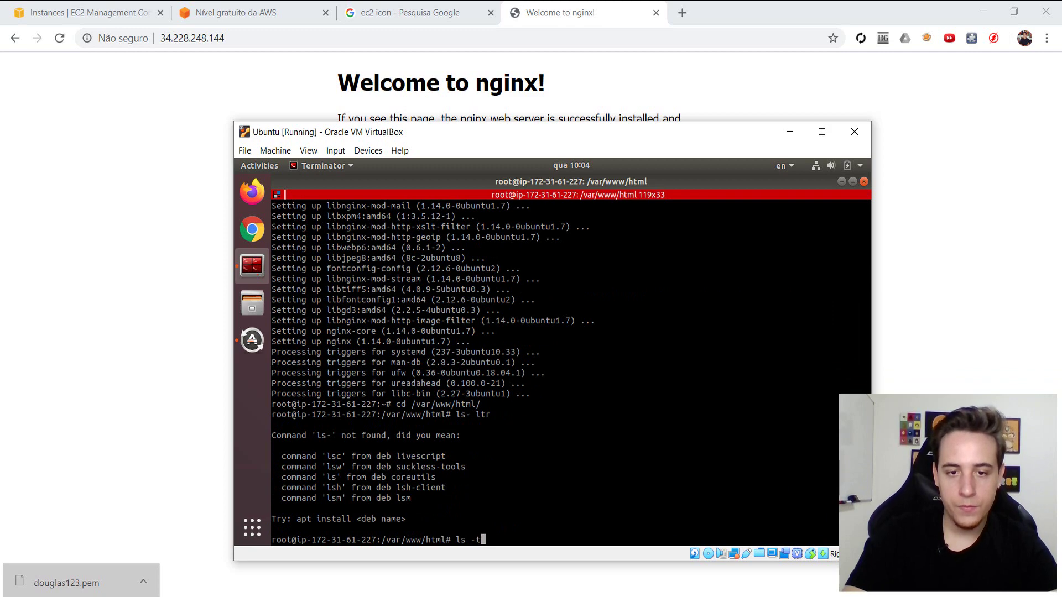
key(Return)
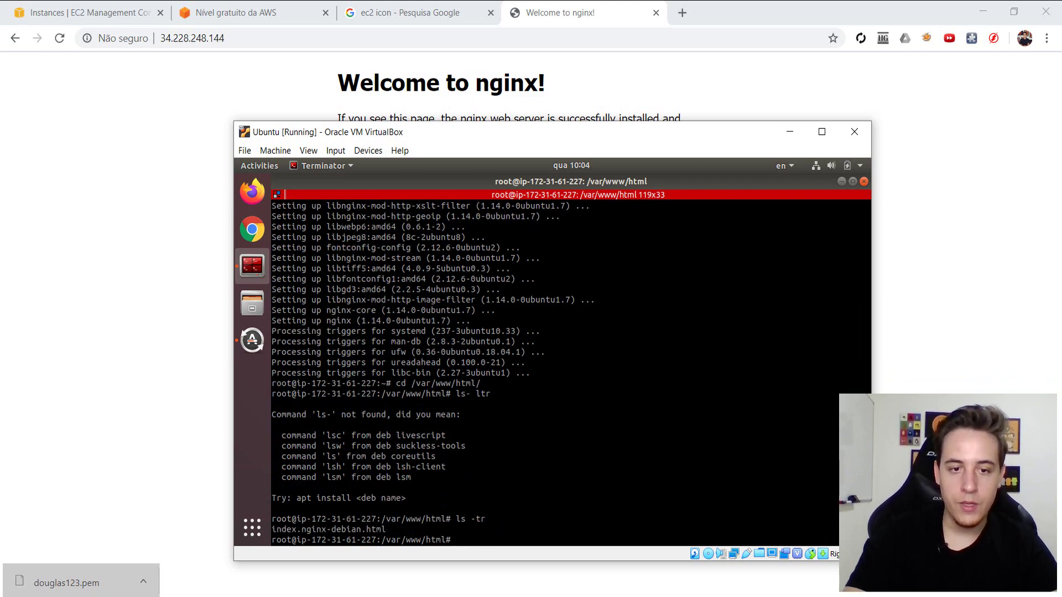
- Create index.html in vi with lines 'oi, aqui sou eu' and '1 ano na faixa', then save
text(vi index.html)
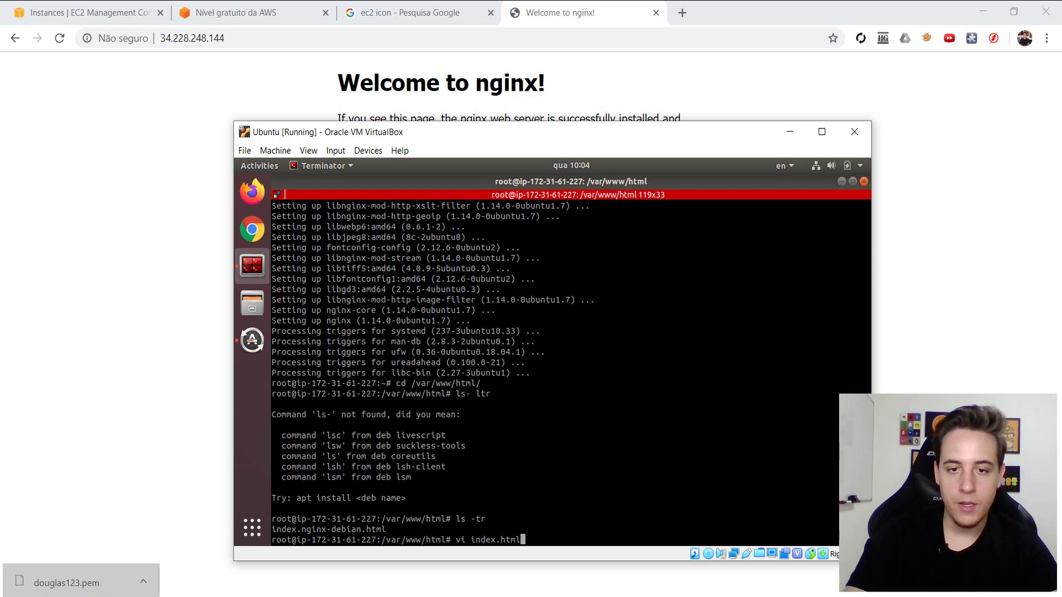
key(Return)
text(i)
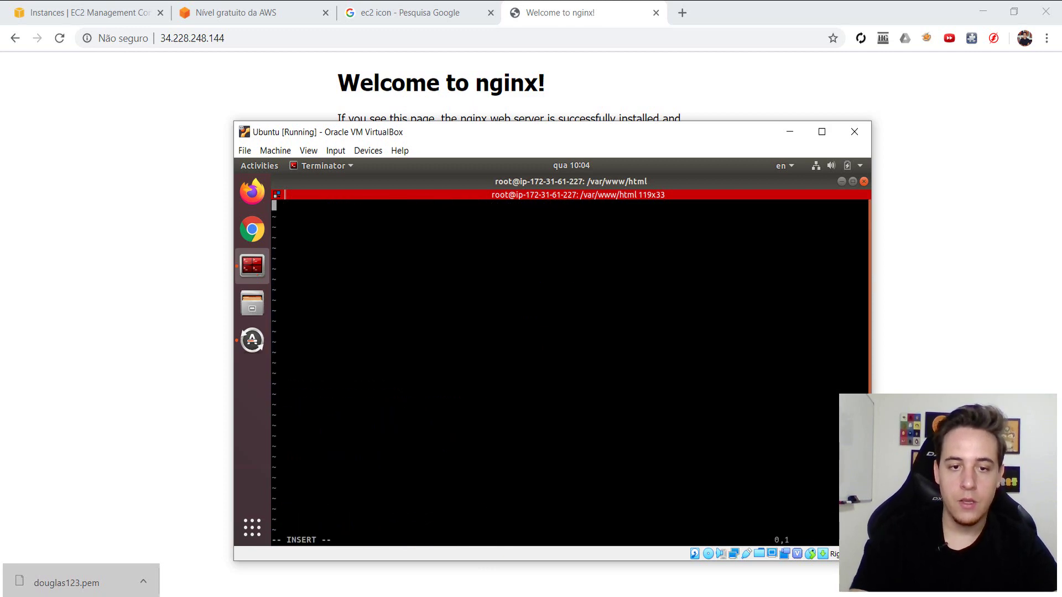
text(oi)
text(, aqui so)
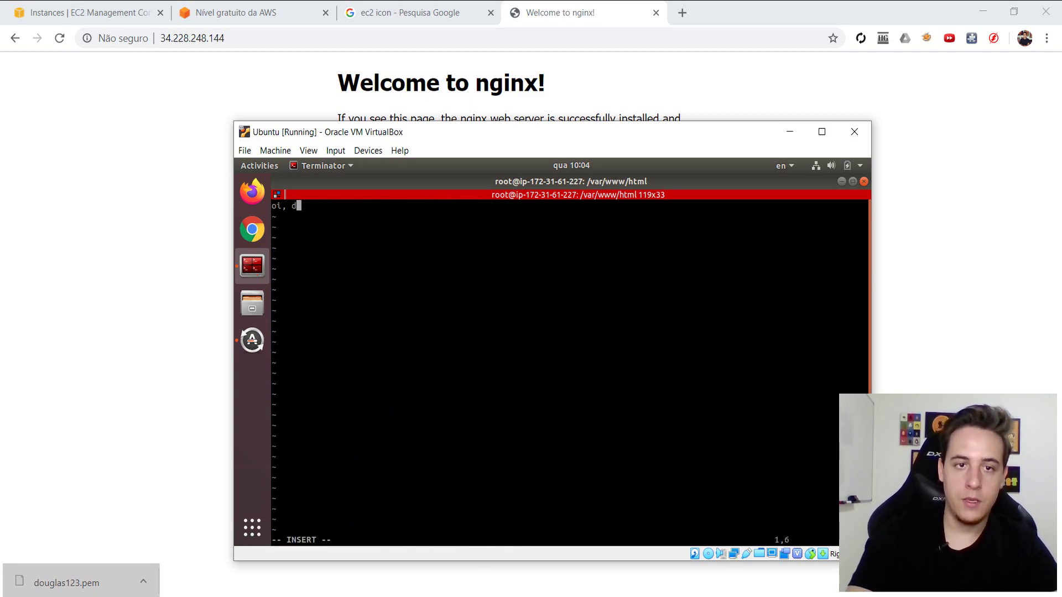
text(u eu)
key(Escape)
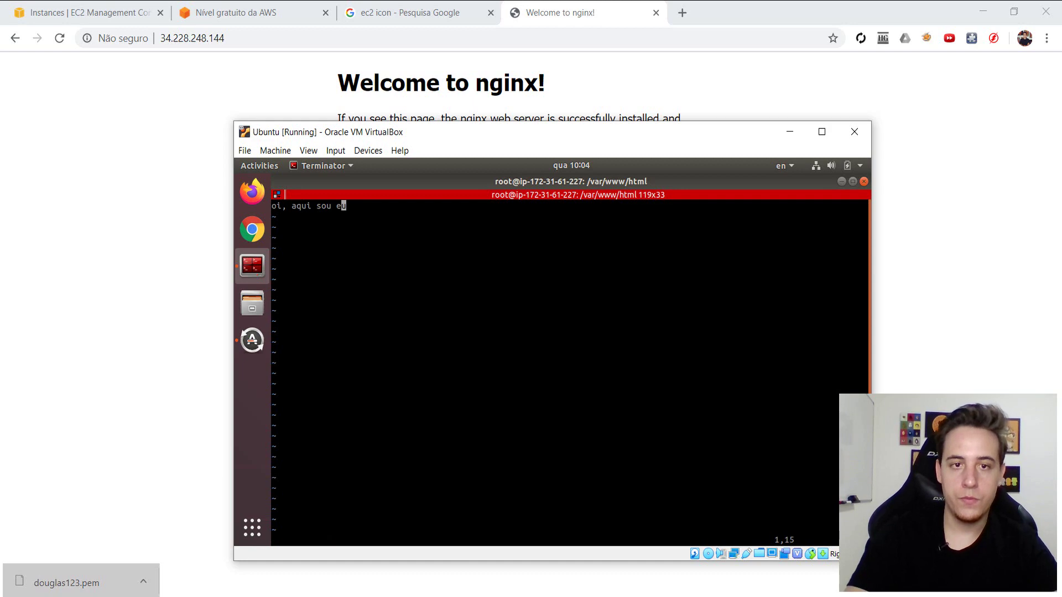
text(o1 ano na )
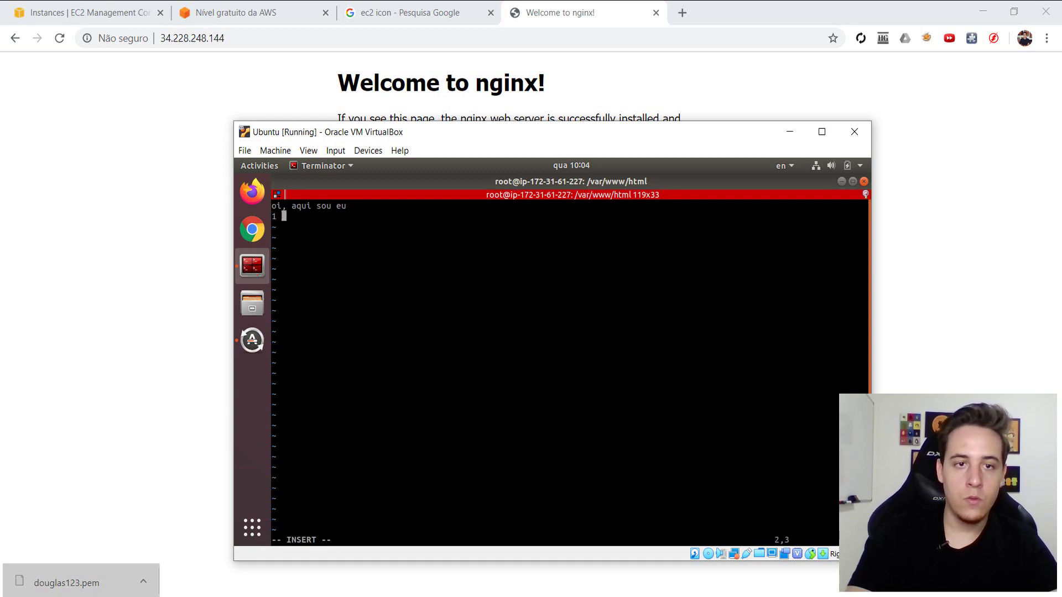
text(g)
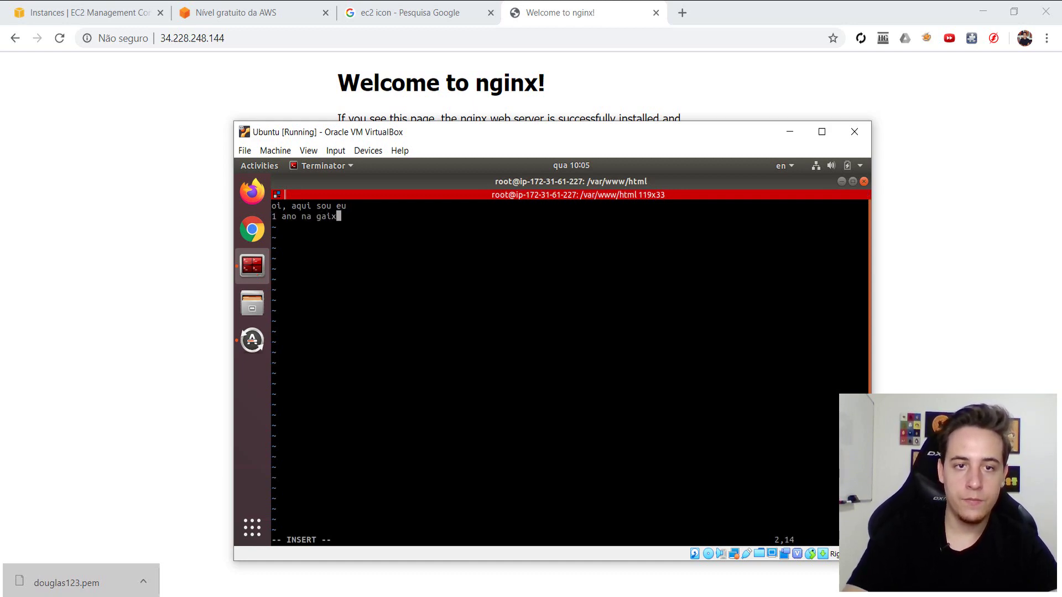
key(BackSpace)
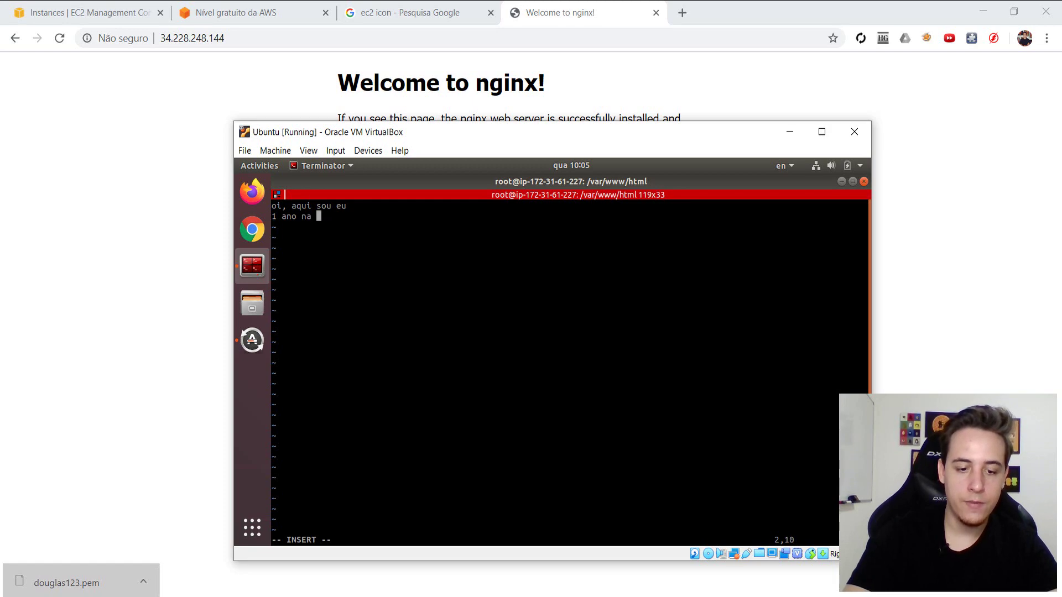
text(faixa)
key(Escape)
text(:wq)
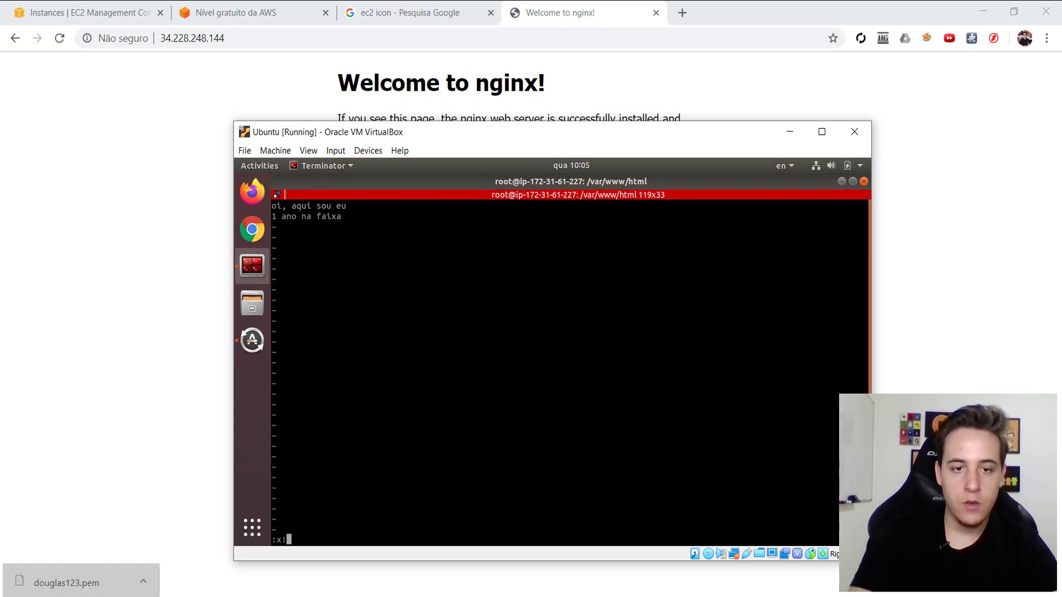
key(Return)
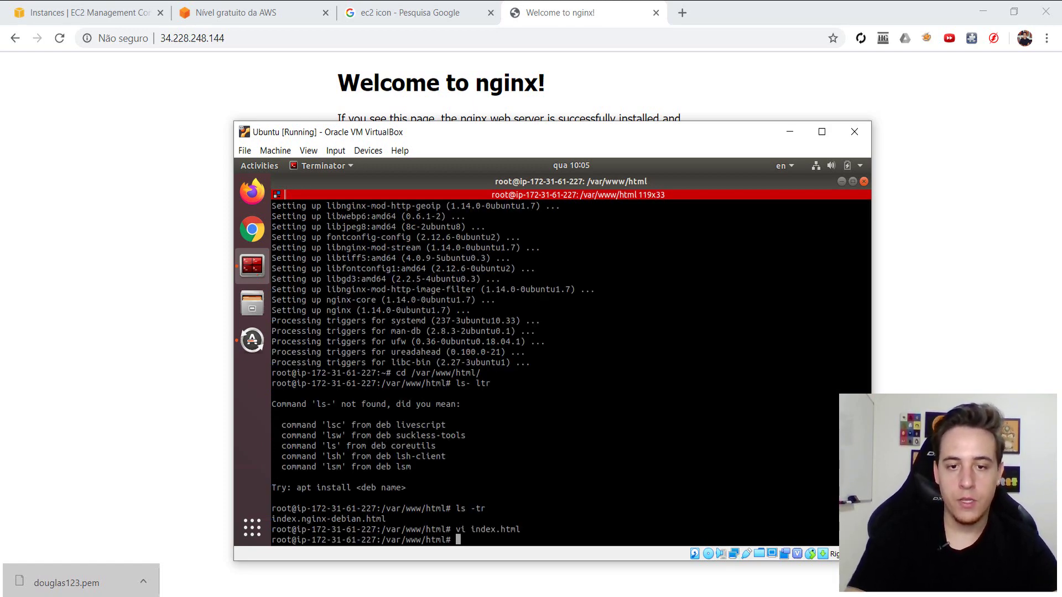
- Reload 34.228.248.144 in Chrome to show the new 'oi, aqui sou eu' page
click(151, 184)
key(F5)
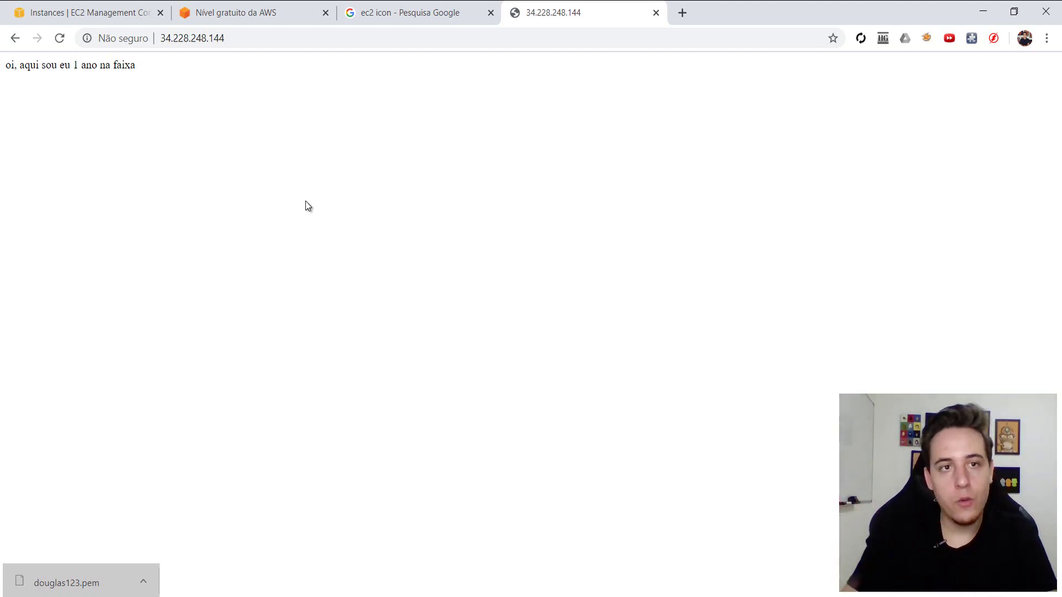
click(211, 39)
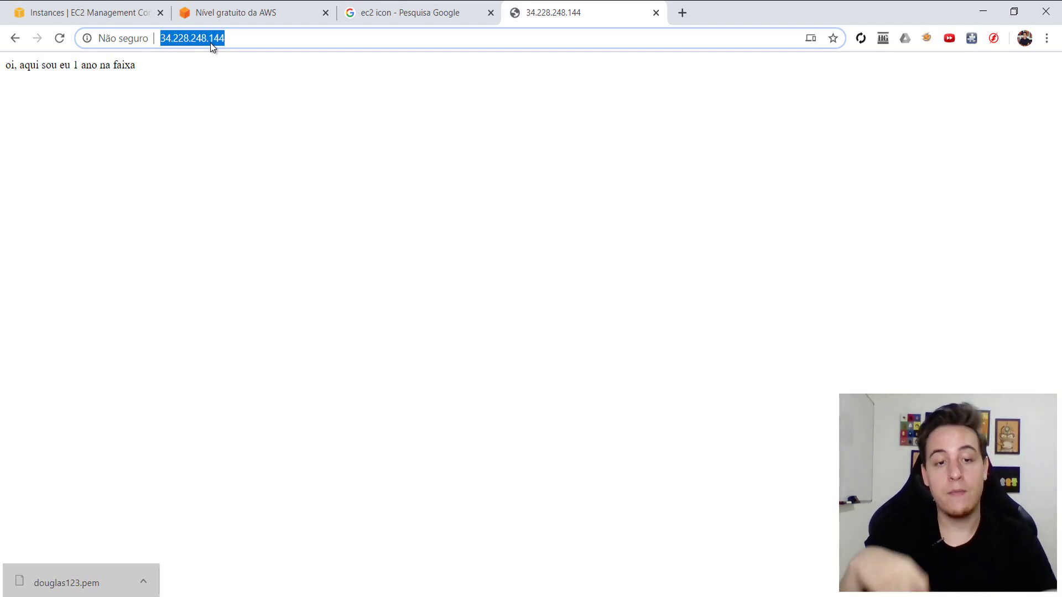
key(alt+Tab)
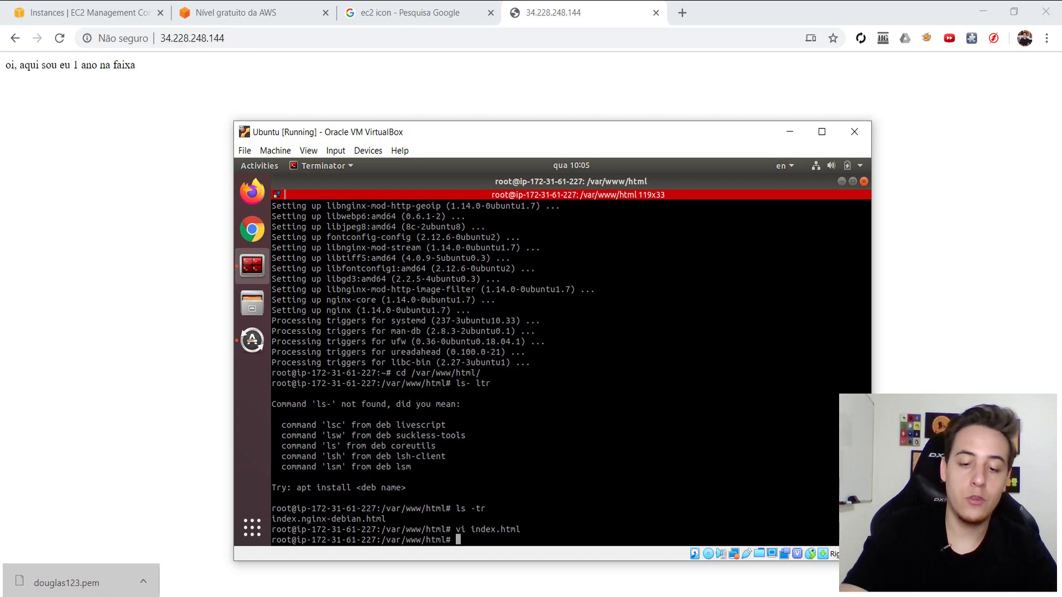
- Halt the instance over SSH and return to the EC2 Instances list
text(halt)
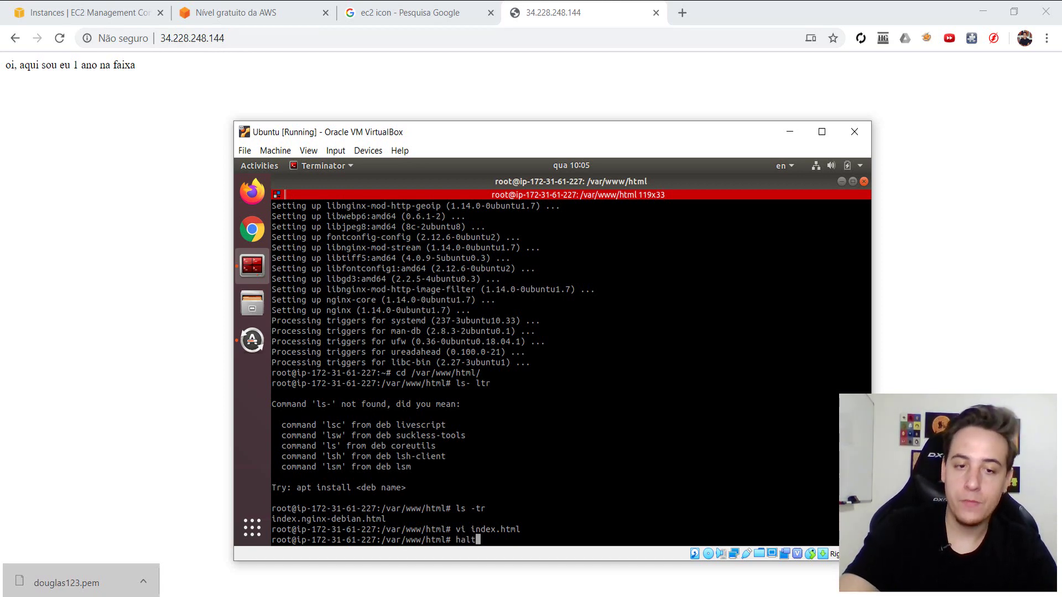
key(Return)
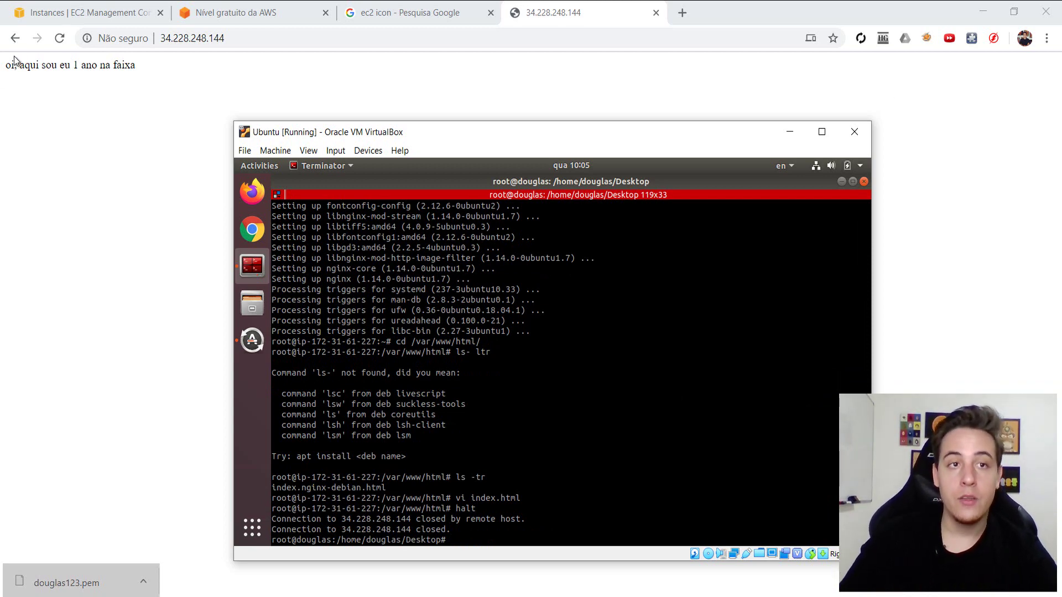
click(98, 13)
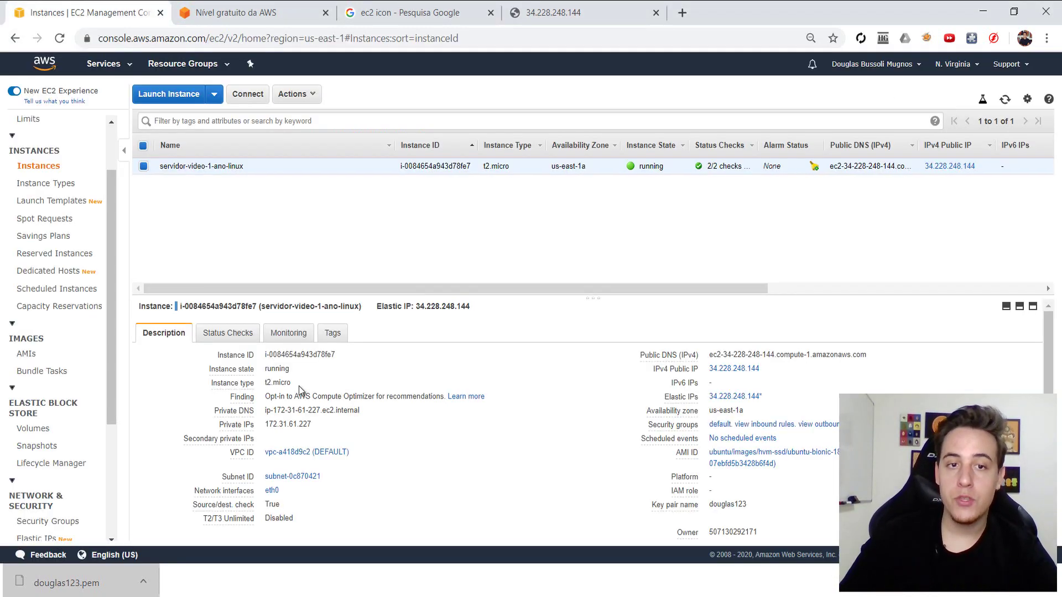
- Refresh the instance list until servidor-video-1-ano-linux moves from stopping to stopped
click(1005, 101)
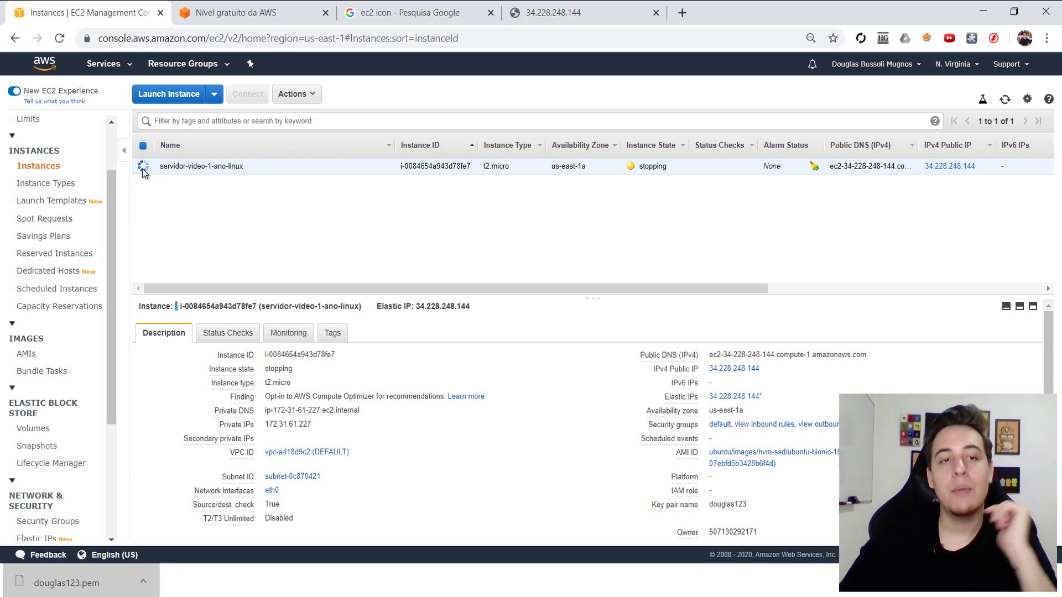
double_click(651, 167)
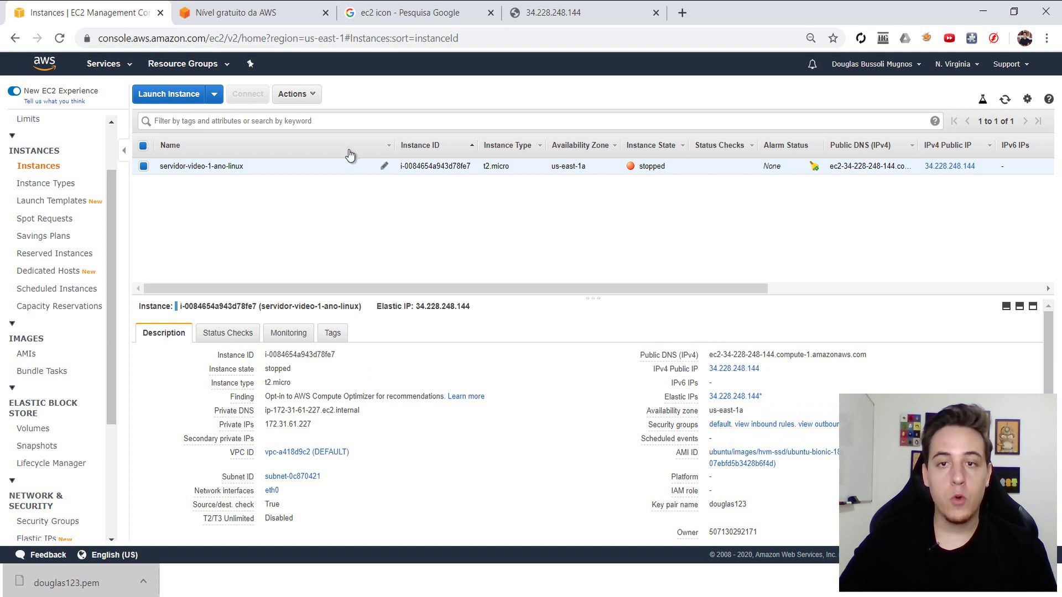
click(301, 95)
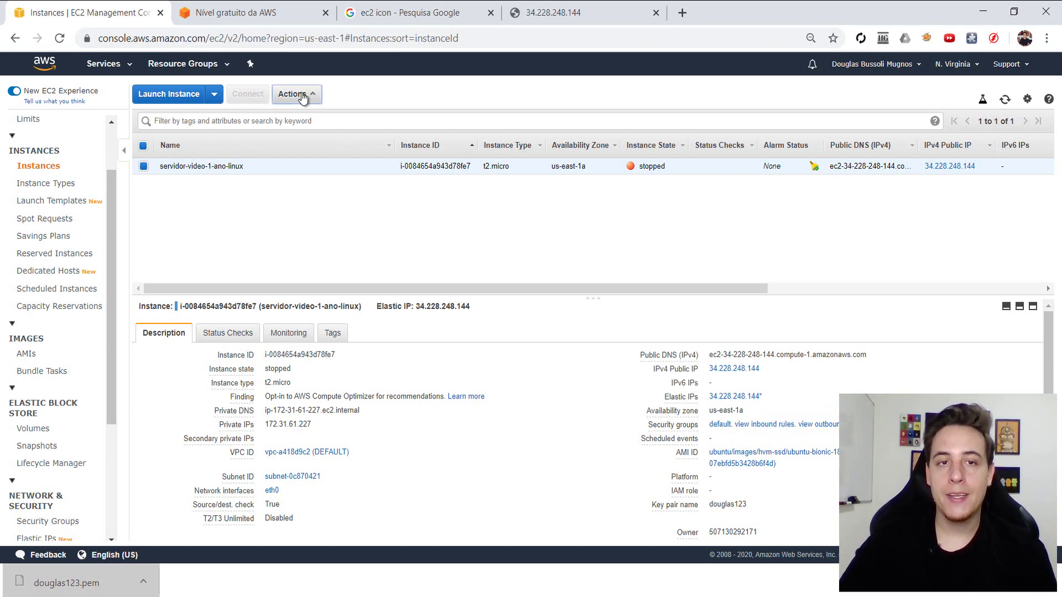
click(201, 247)
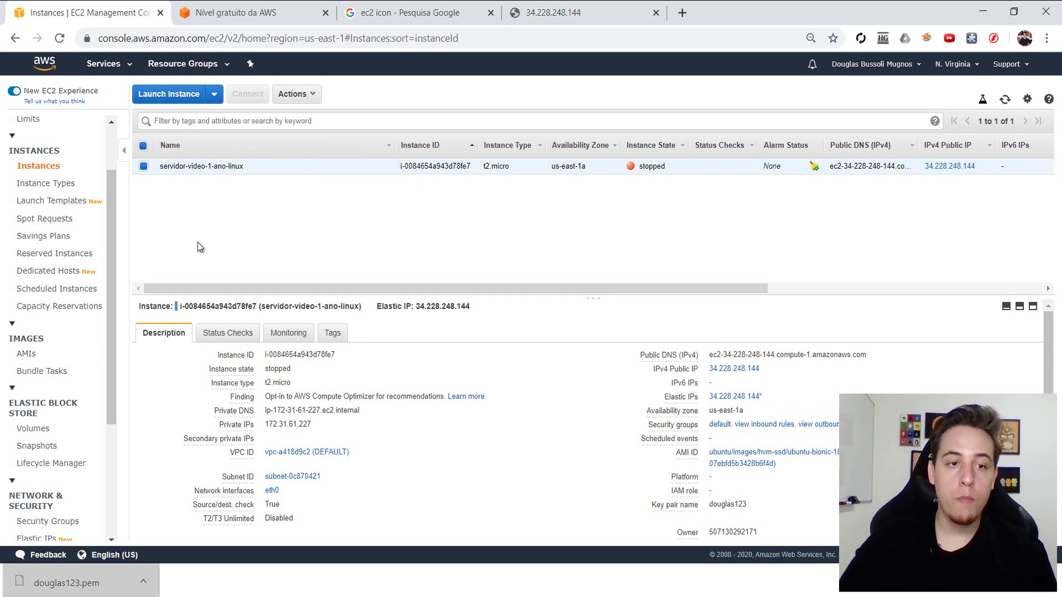
scroll(38, 454, down, 3)
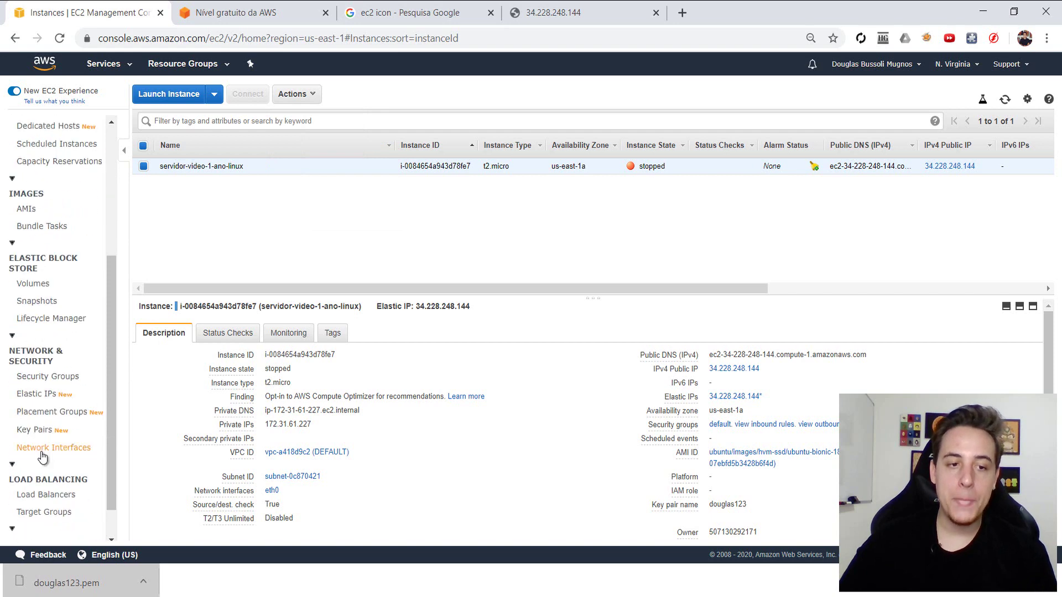
- Release Elastic IP 34.228.248.144 from the Elastic IP addresses page
click(44, 395)
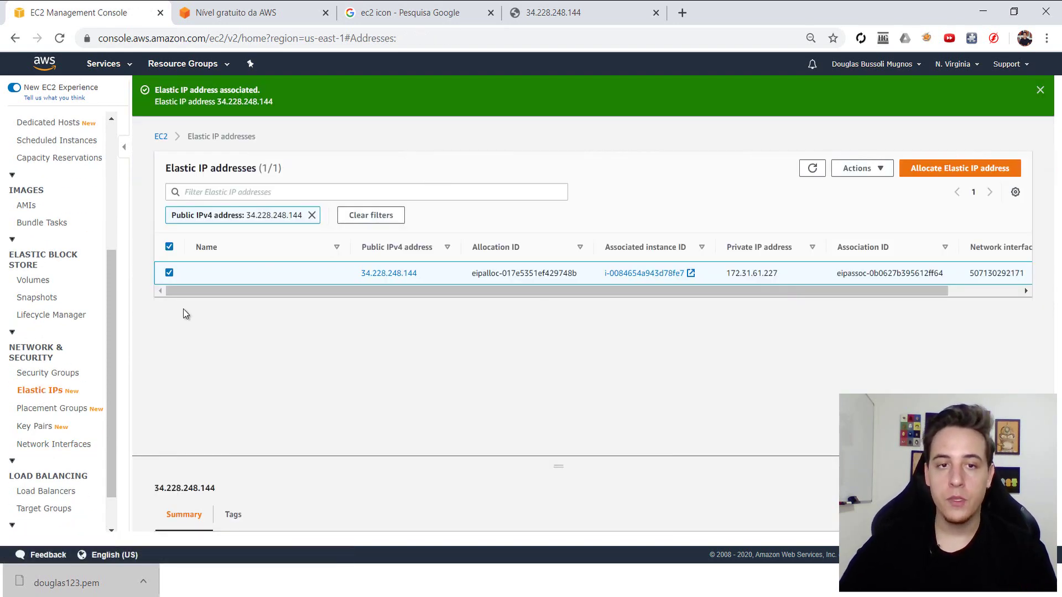
click(873, 172)
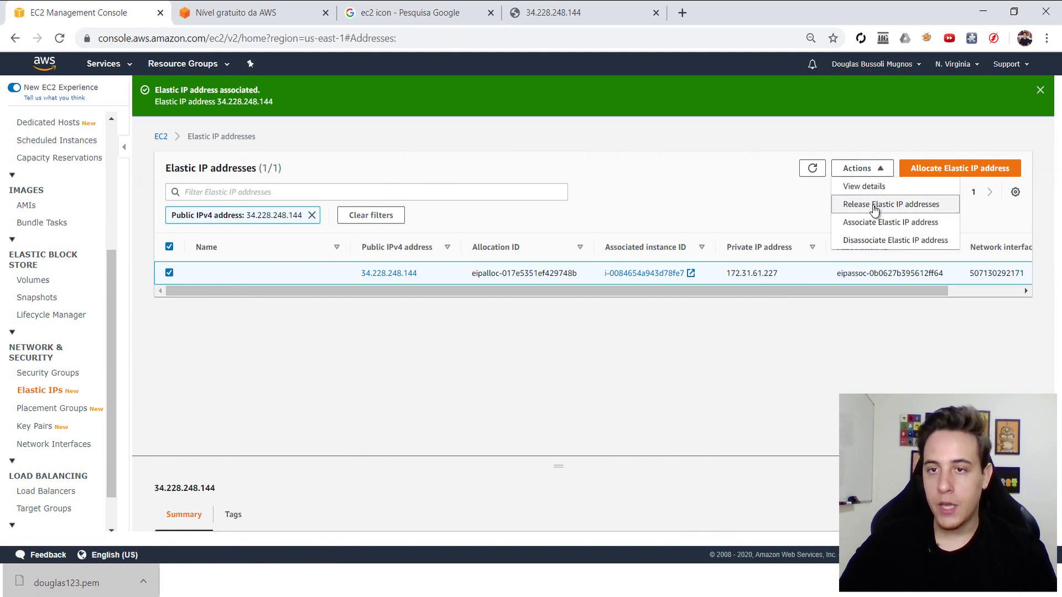
click(877, 205)
click(728, 351)
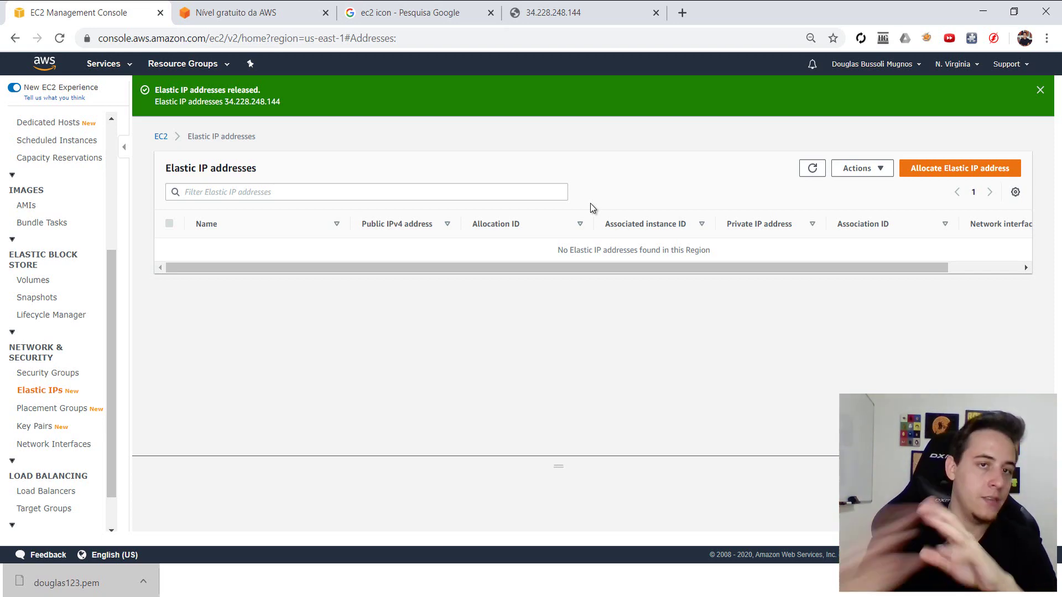
- Check the Elastic IP actions and Allocate page, cancelling without allocating a new address
click(881, 170)
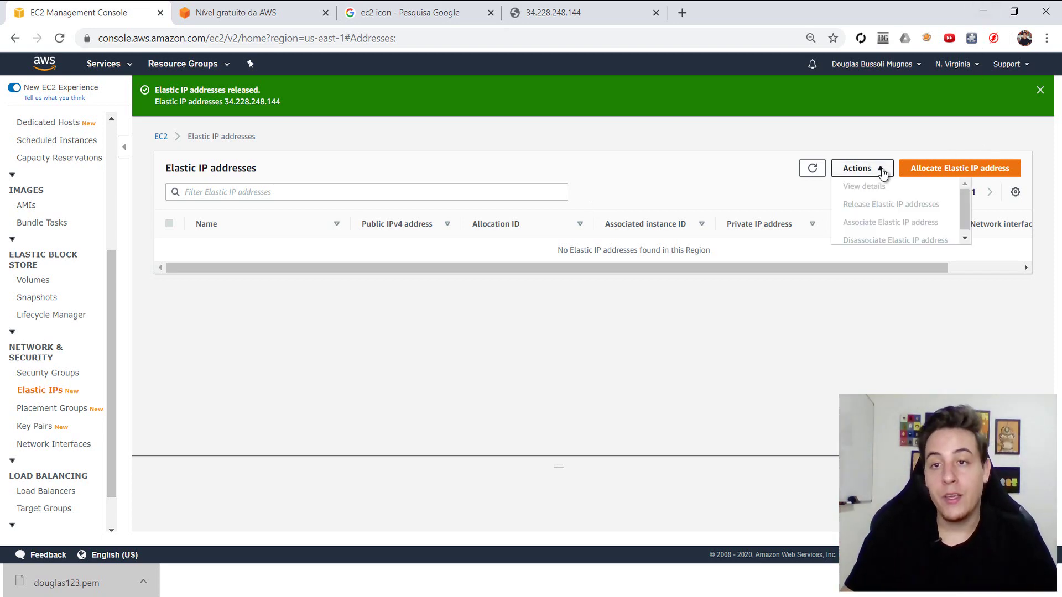
scroll(891, 214, down, 1)
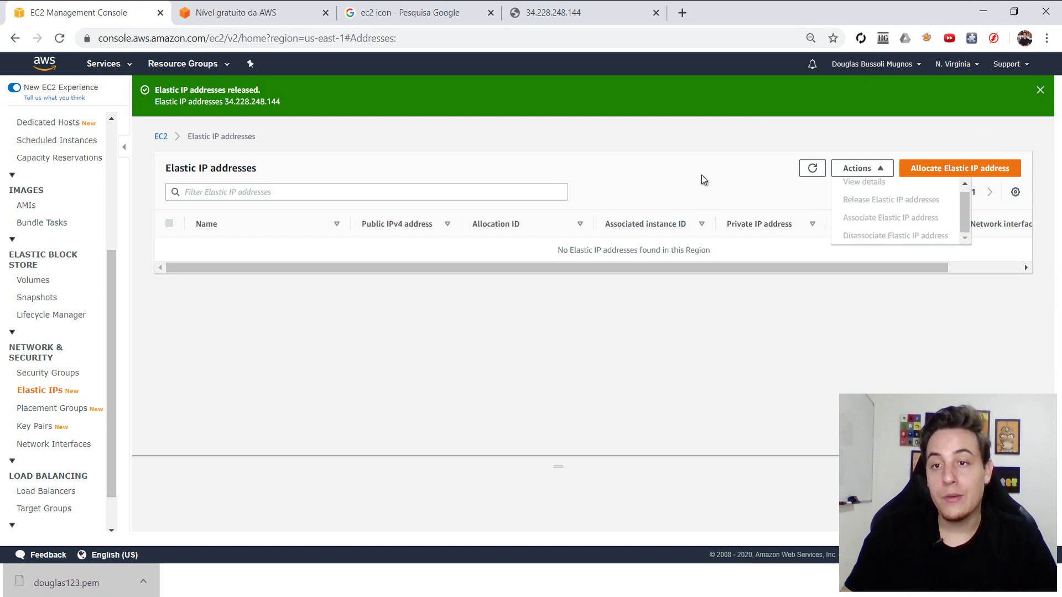
click(943, 257)
click(932, 170)
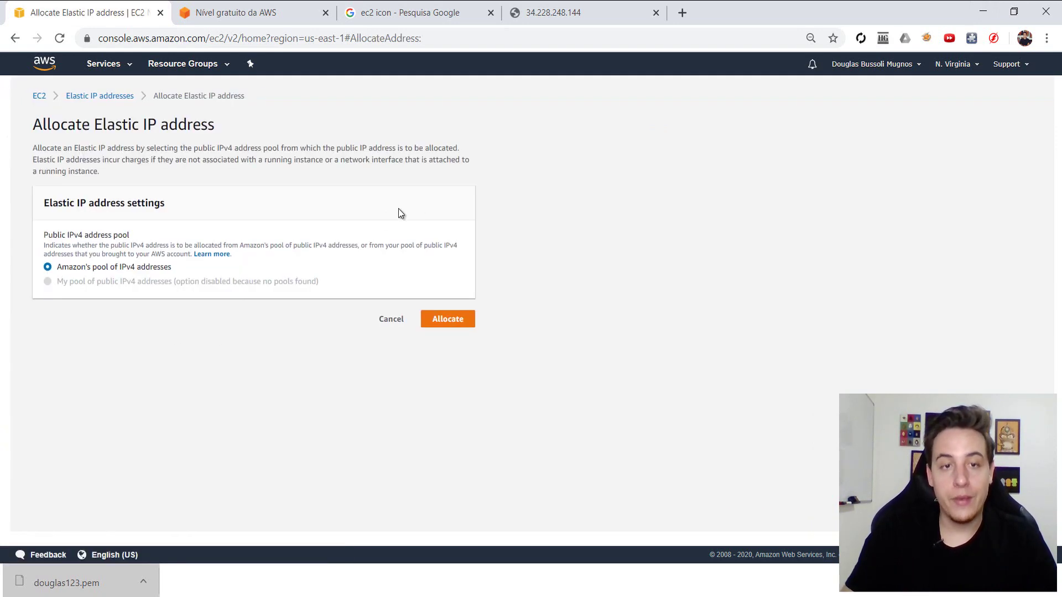
click(391, 320)
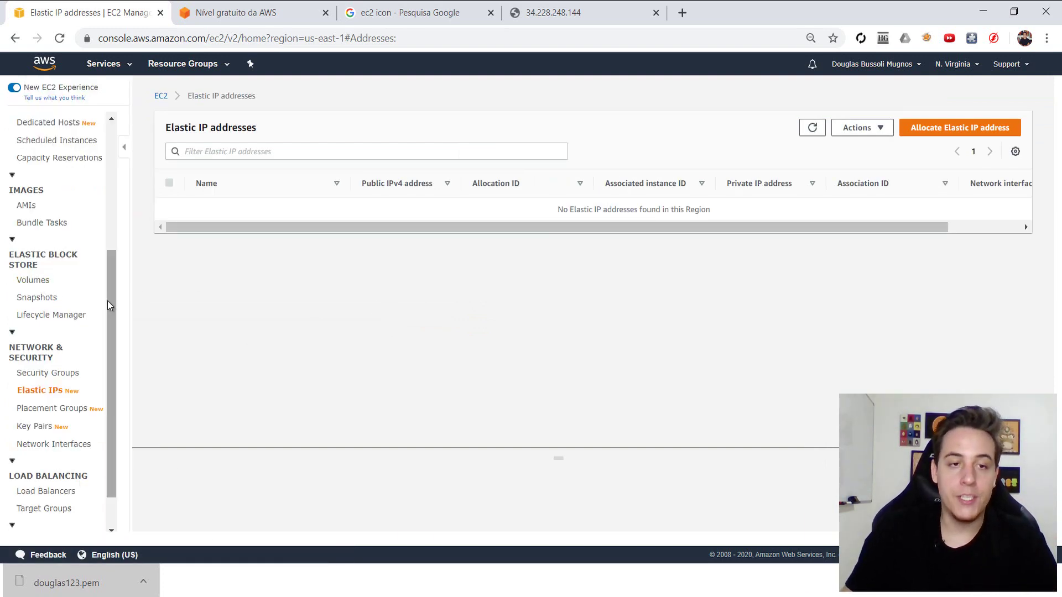
drag(111, 303, 119, 174)
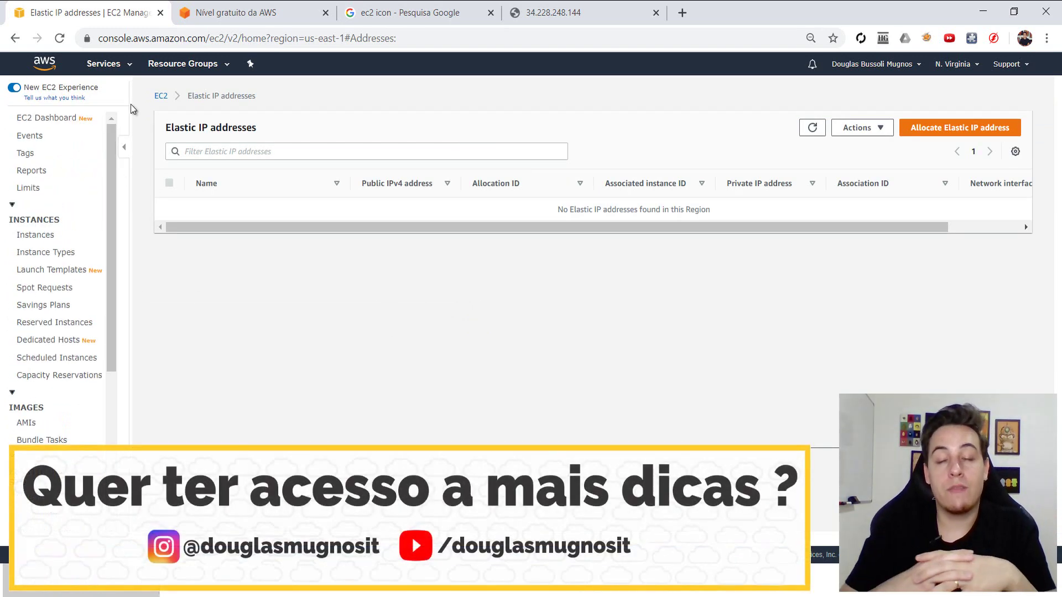